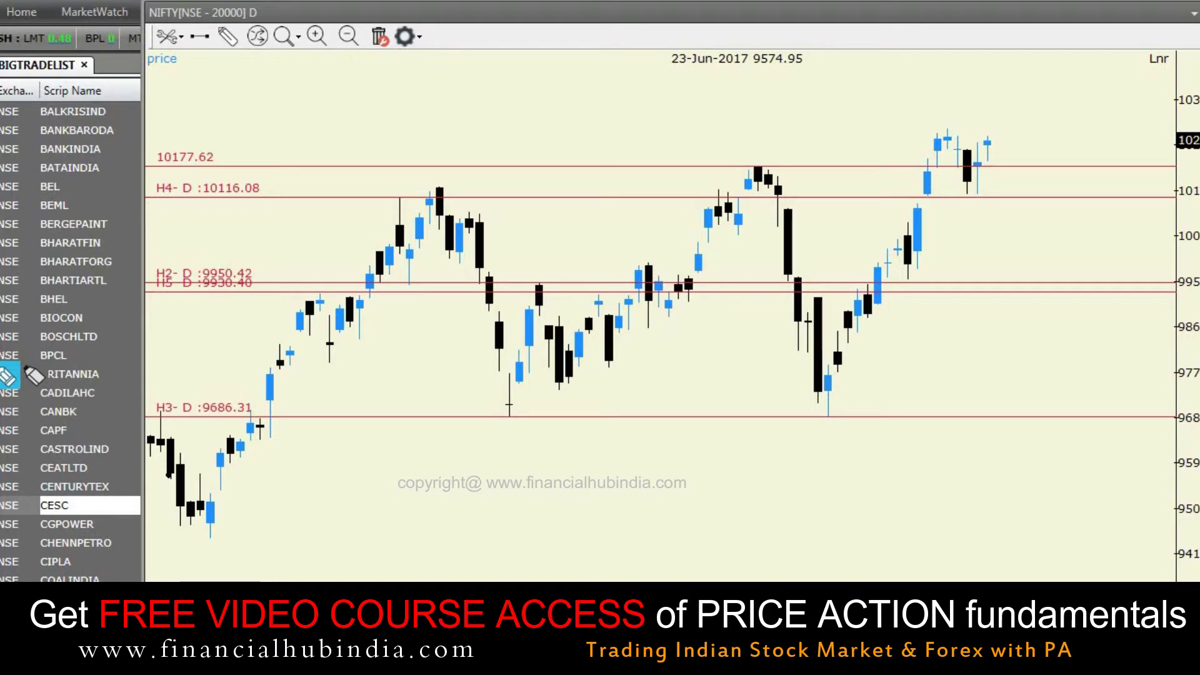
- Mark the two major swing highs and the two major swing lows on the NIFTY daily chart with freehand arrowheads
left_click_drag(803, 403, 845, 392)
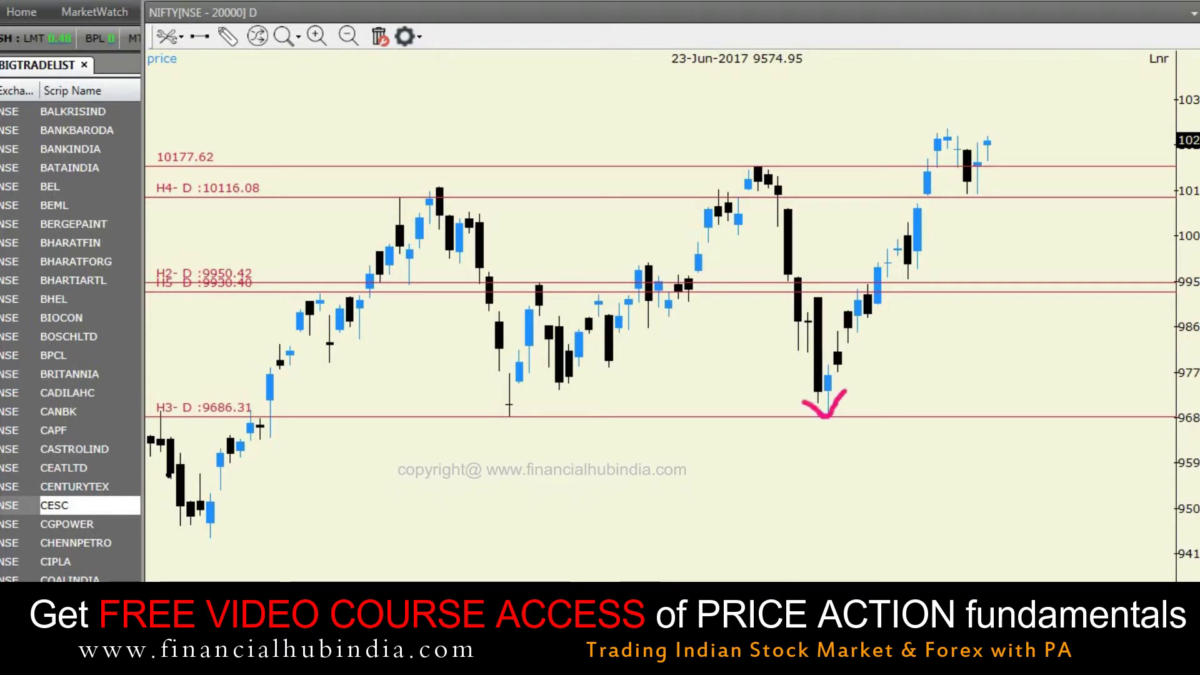
left_click_drag(745, 181, 780, 177)
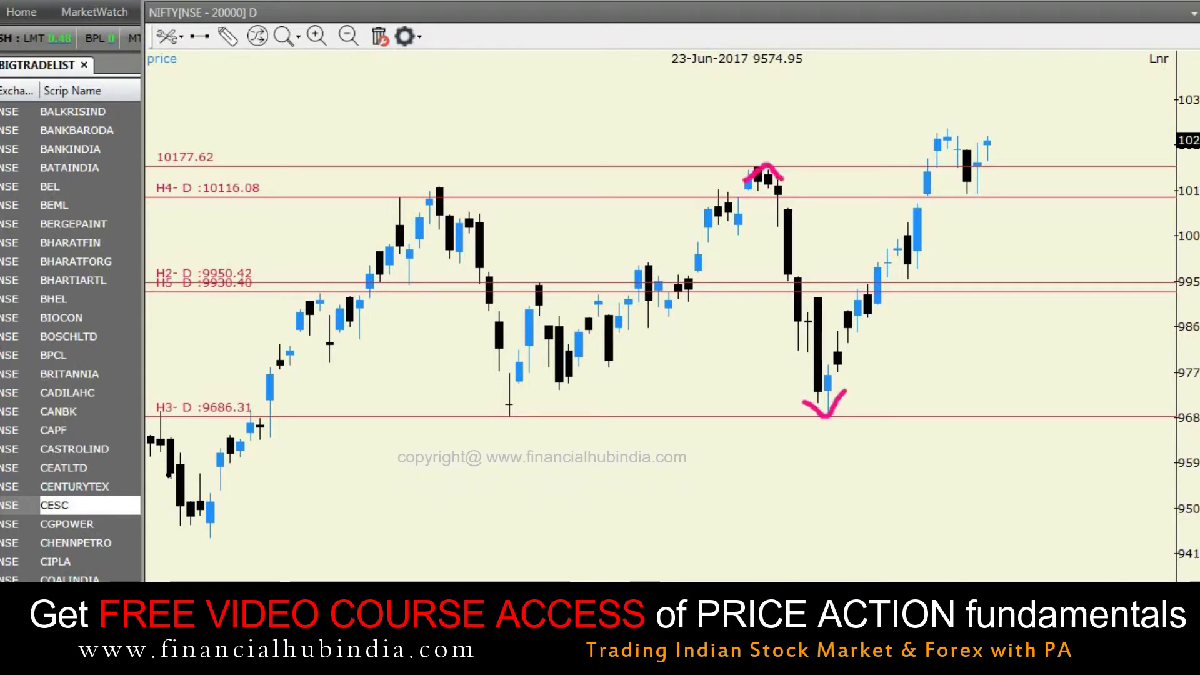
mouse_move(498, 395)
left_mouse_down()
mouse_move(512, 415)
mouse_move(528, 391)
left_mouse_up()
left_click_drag(420, 205, 438, 186)
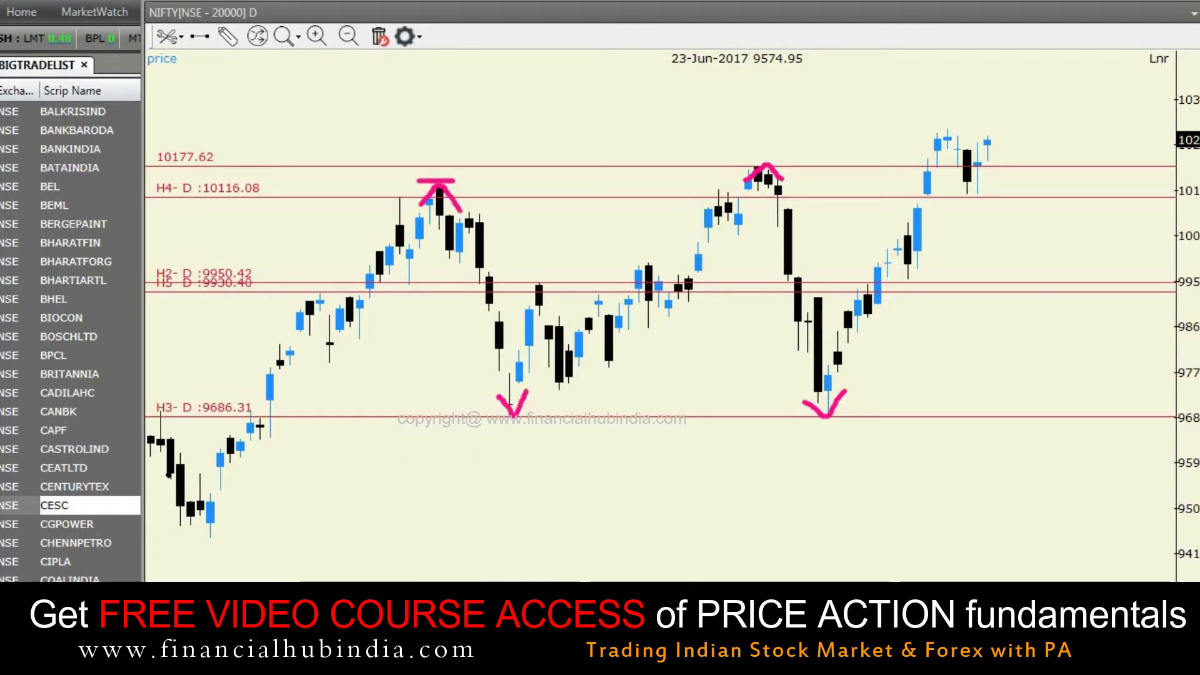
left_click_drag(491, 408, 527, 413)
left_click_drag(768, 164, 781, 180)
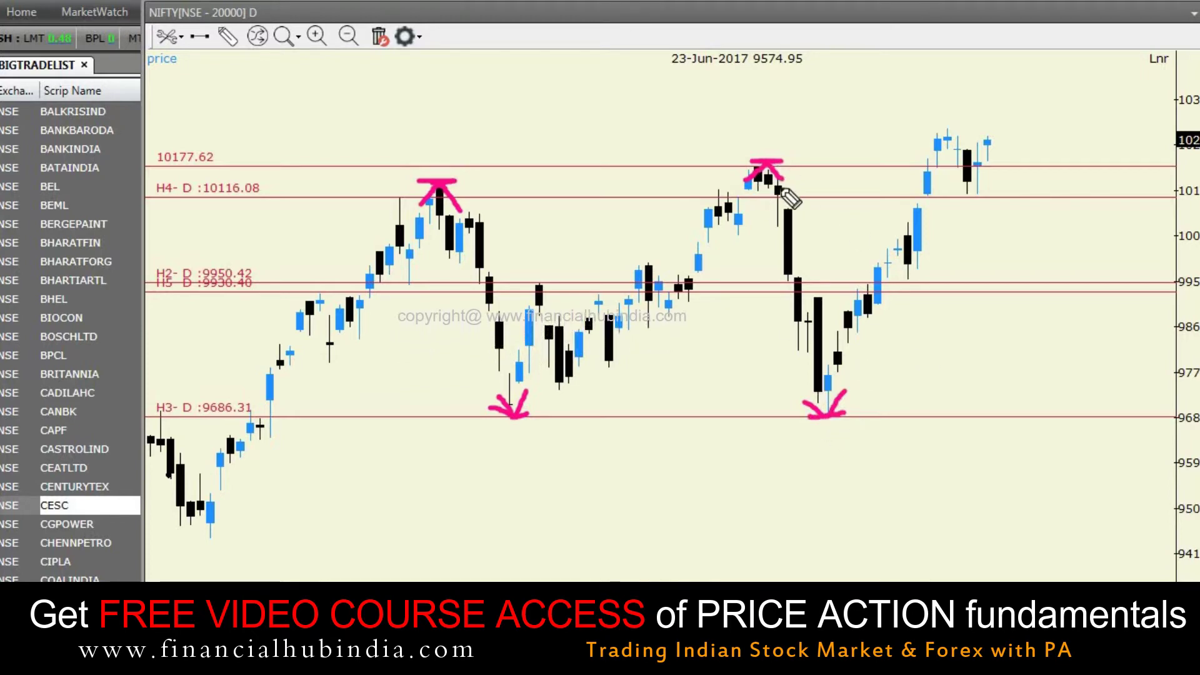
- Draw freehand horizontal lines from the second swing high and the second swing low forward past the latest candles
left_click_drag(732, 158, 896, 160)
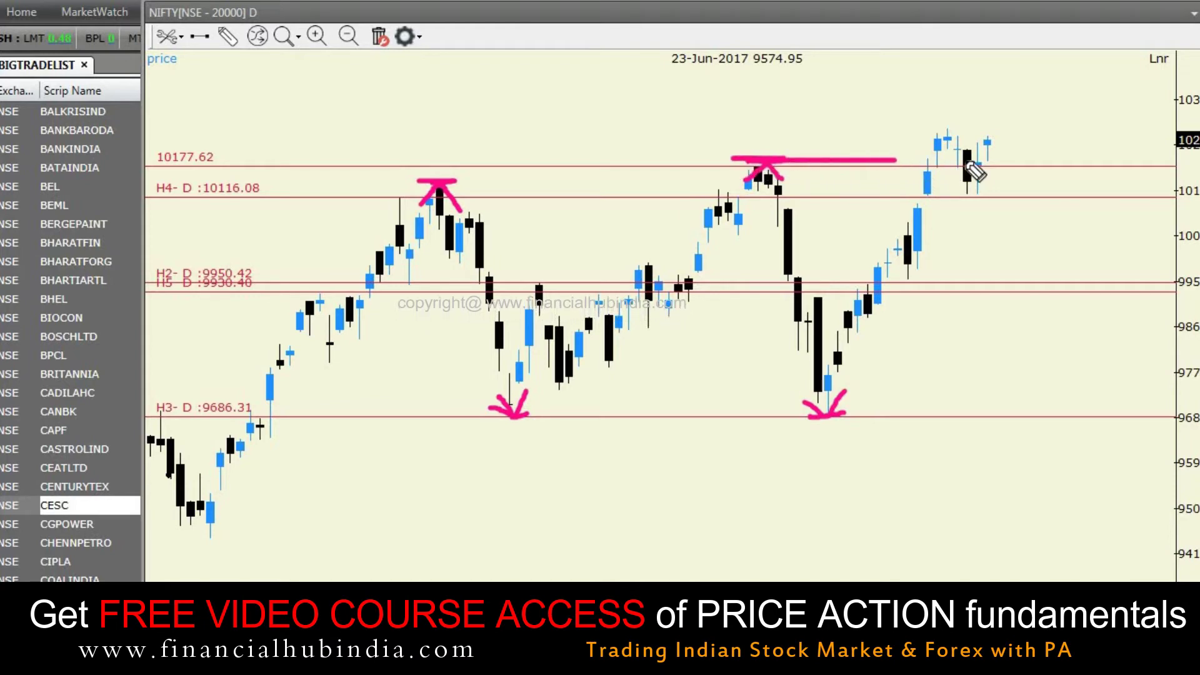
left_click_drag(967, 162, 1075, 163)
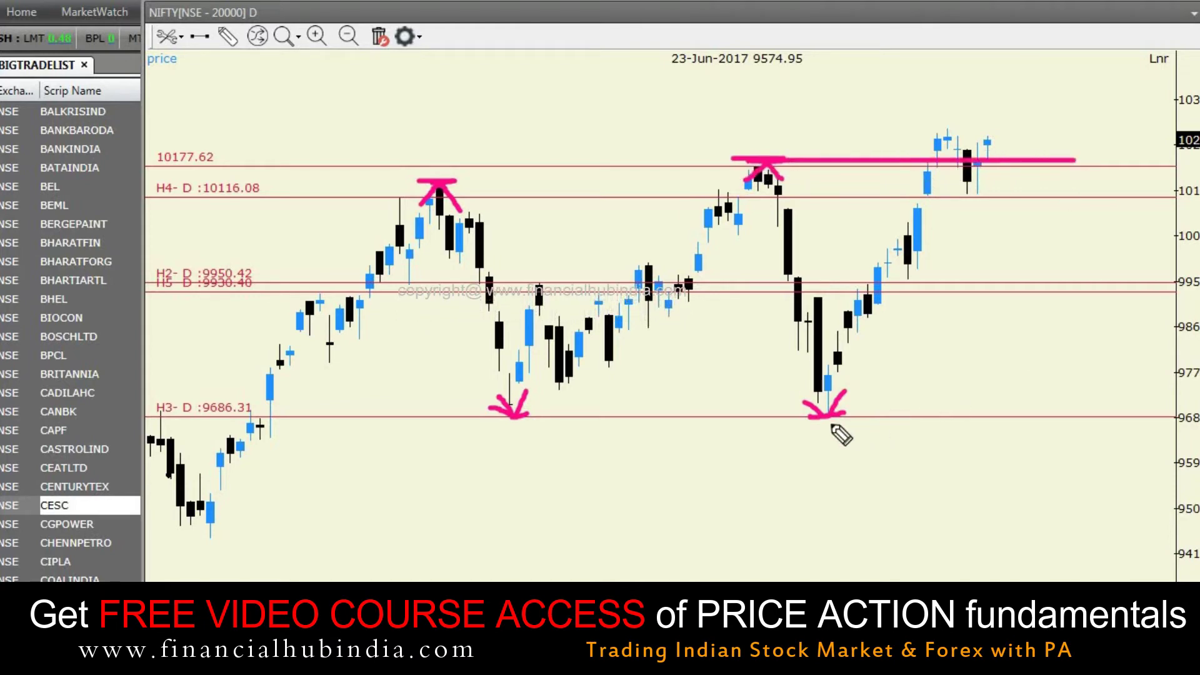
left_click_drag(797, 417, 1057, 414)
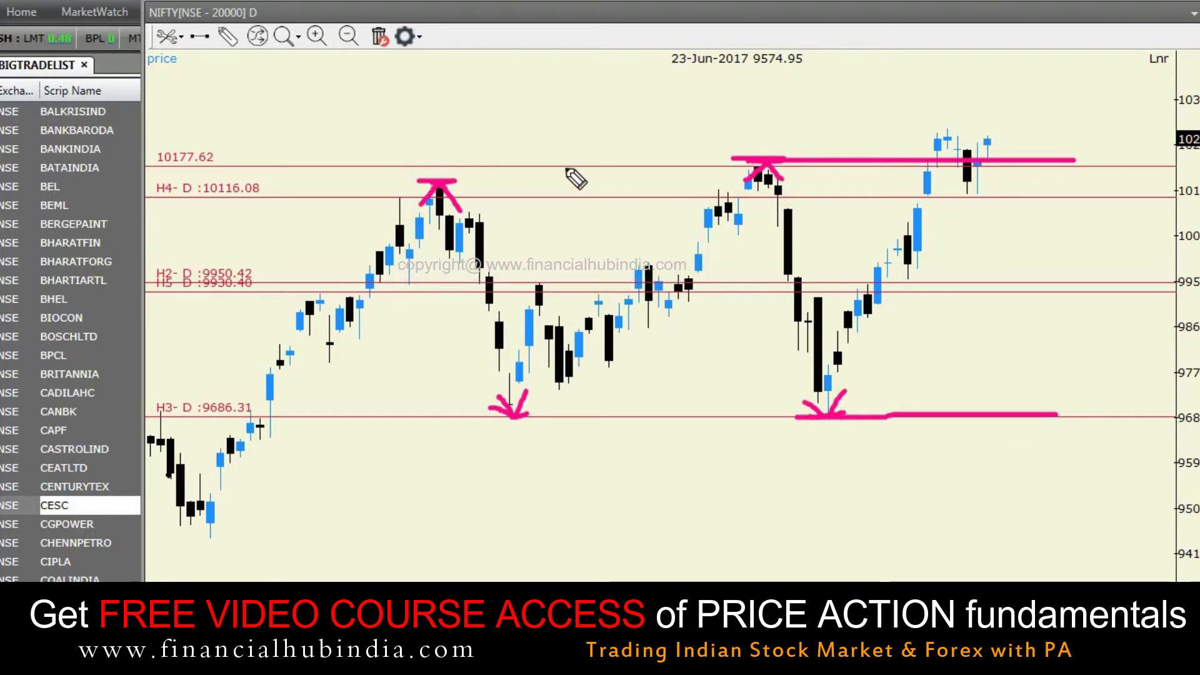
- Outline the zone between the 10177.62 and 10116.08 levels with a freehand box reaching past the latest candles
left_click_drag(564, 167, 650, 167)
left_click_drag(540, 196, 672, 197)
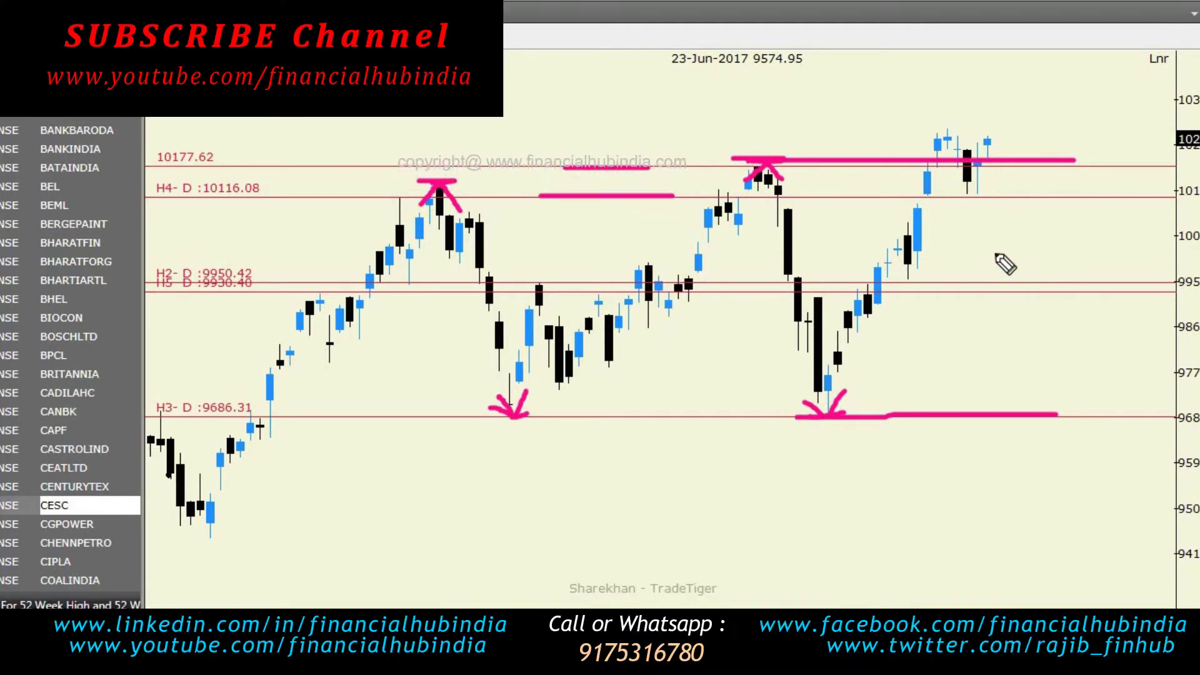
left_click_drag(789, 199, 998, 198)
mouse_move(1084, 200)
left_mouse_down()
mouse_move(1118, 170)
mouse_move(1131, 188)
mouse_move(517, 200)
mouse_move(635, 167)
mouse_move(885, 167)
left_mouse_up()
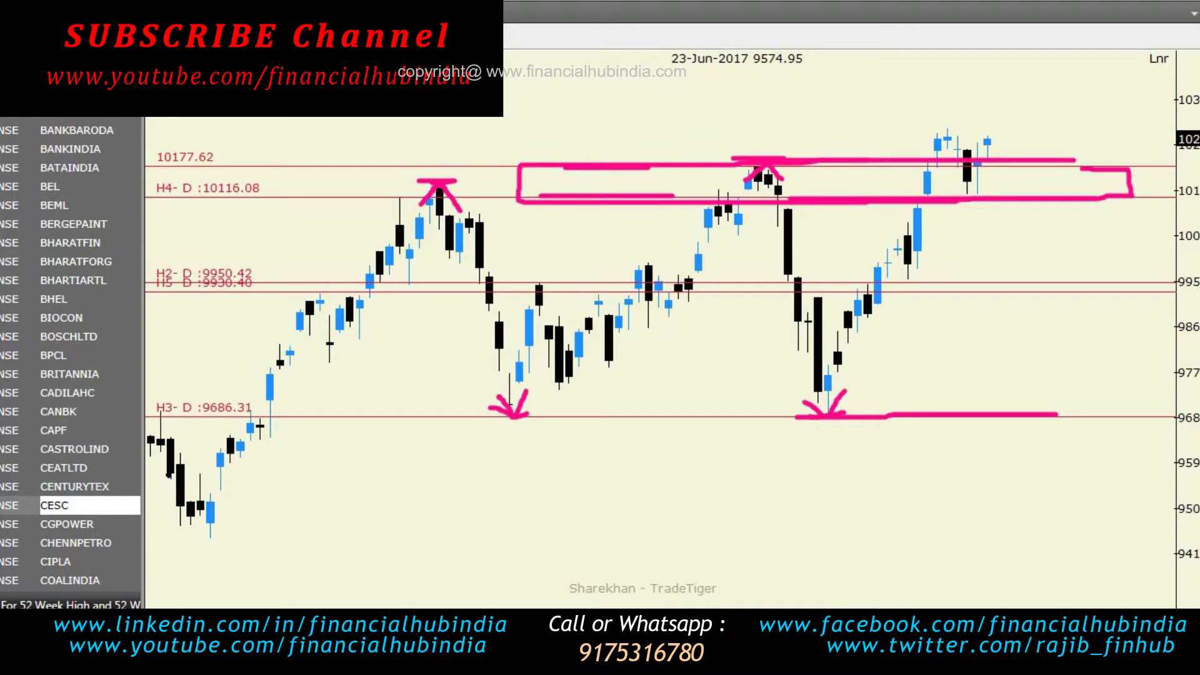
- Clear the annotations, cross out the 10116.08 level, and underline the second peak and the breakout candles along the 10177.62 level
key("e")
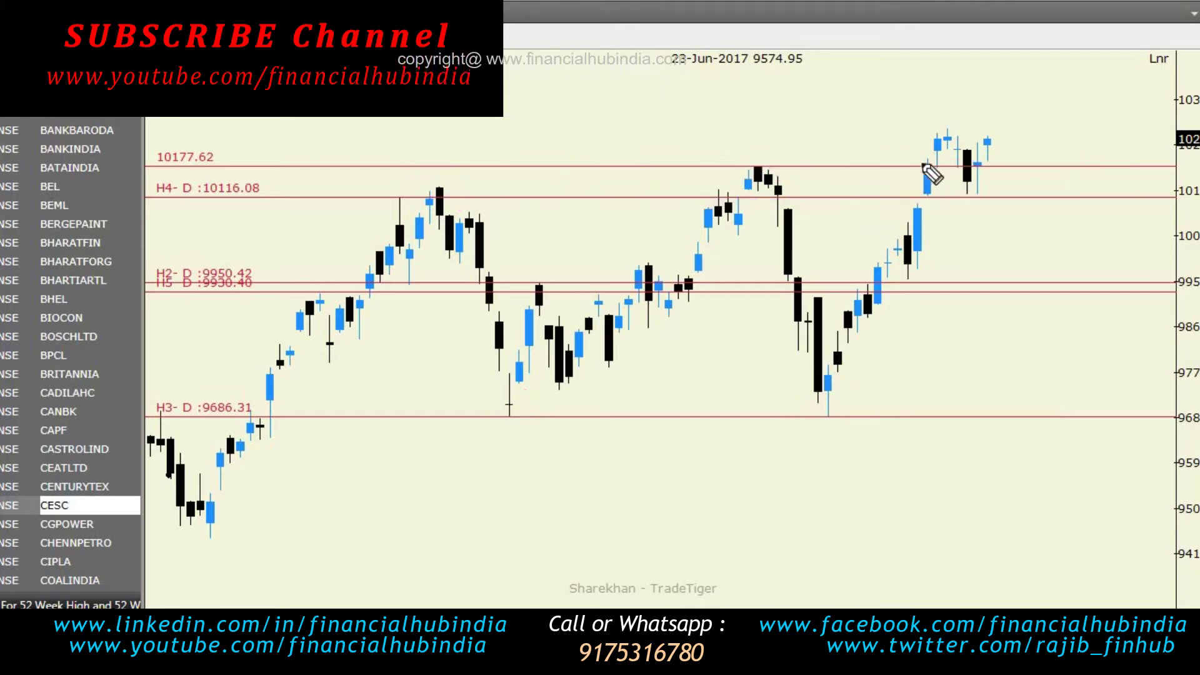
left_click_drag(749, 165, 747, 164)
left_click_drag(909, 164, 945, 164)
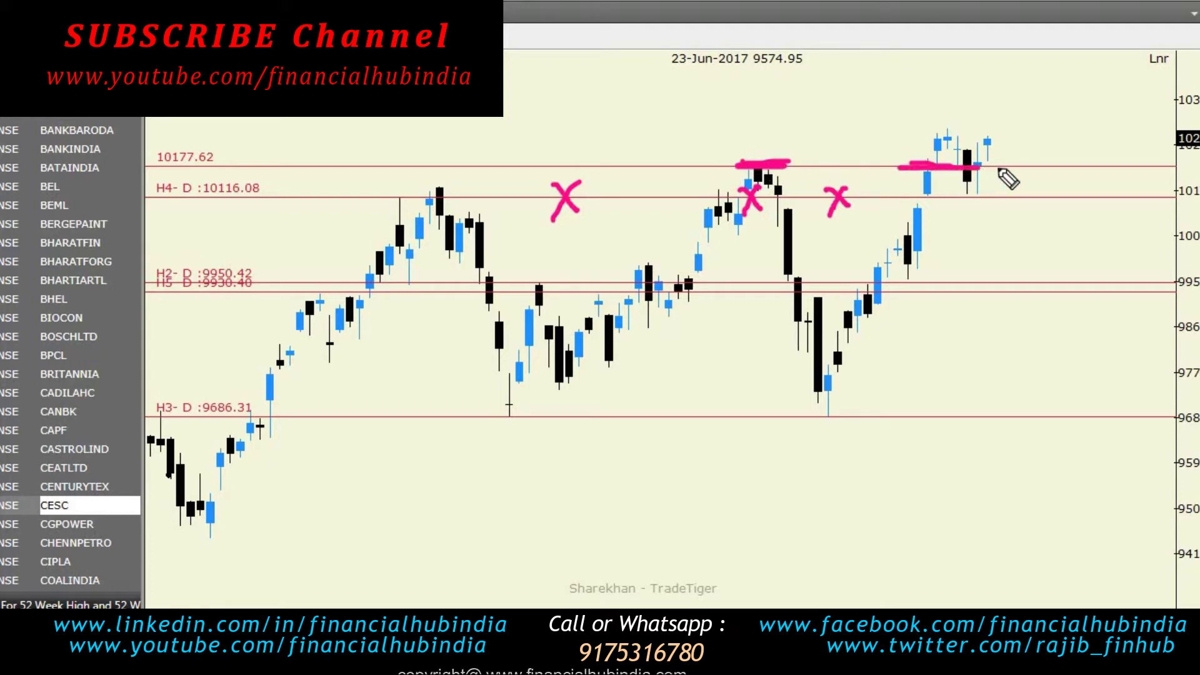
left_click_drag(979, 167, 1017, 167)
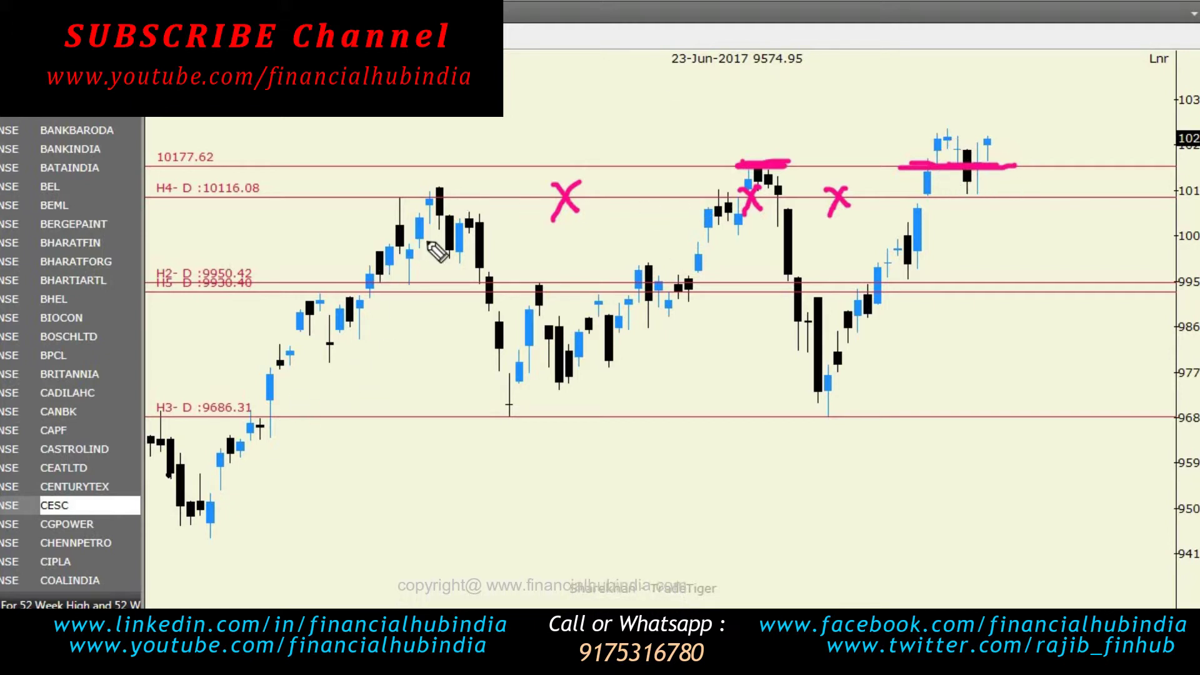
- Trace the price swings as a freehand zigzag through both peaks and both lows up to the breakout at 10177.62
mouse_move(277, 412)
left_mouse_down()
mouse_move(516, 359)
mouse_move(667, 307)
mouse_move(785, 235)
mouse_move(828, 337)
left_mouse_up()
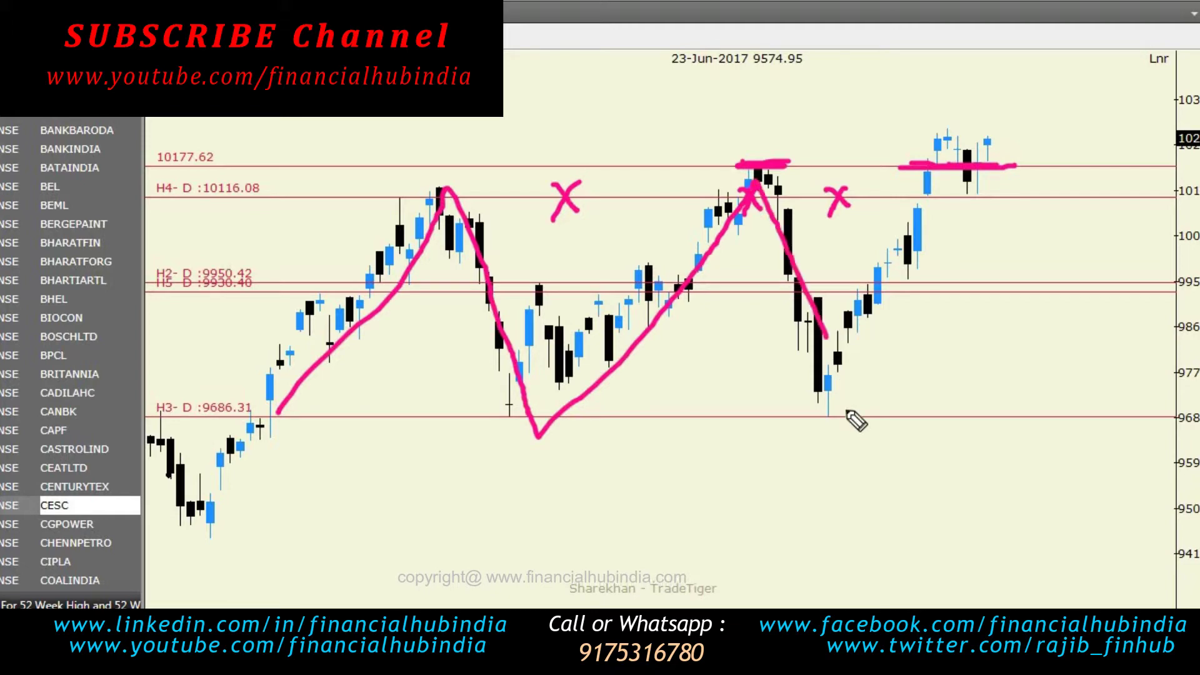
mouse_move(847, 412)
left_mouse_down()
mouse_move(900, 209)
mouse_move(923, 171)
left_mouse_up()
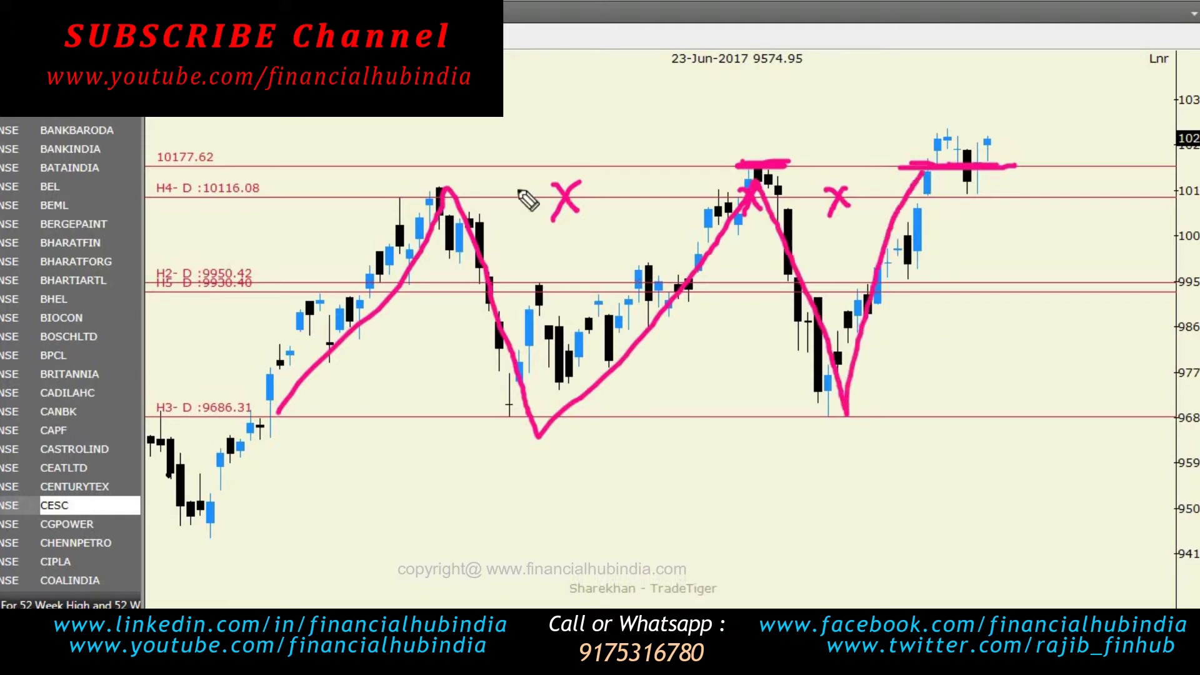
left_click_drag(378, 189, 951, 185)
left_click_drag(238, 414, 1140, 409)
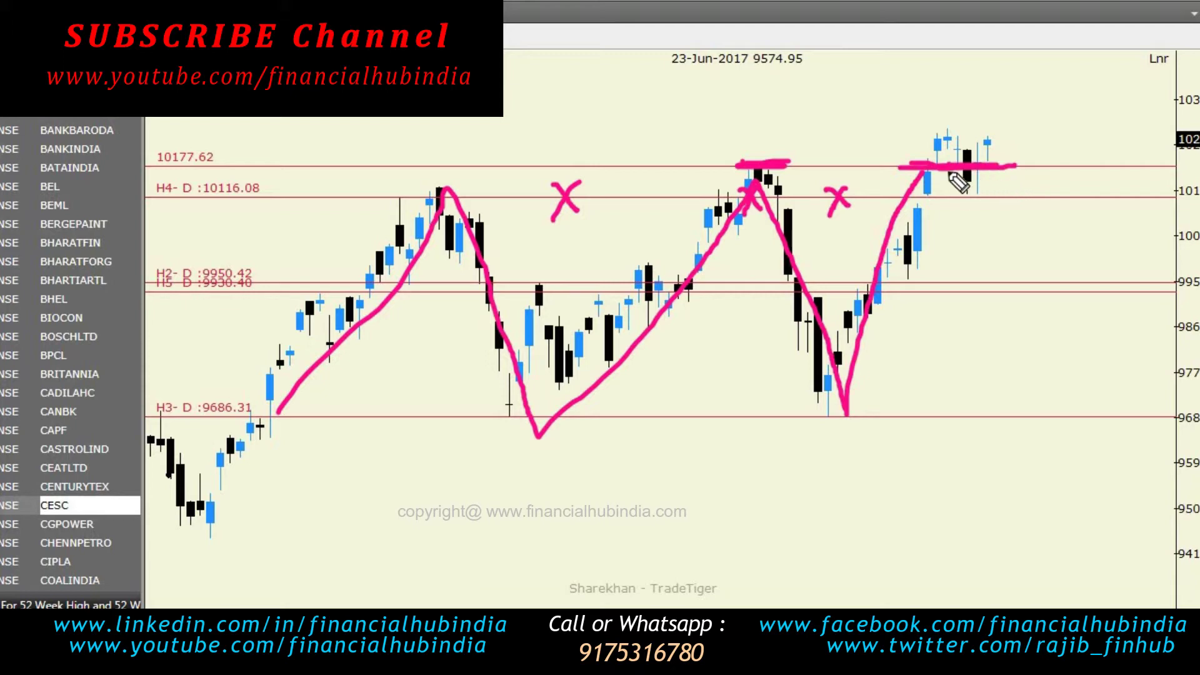
- Clear the annotations, box the resistance zone across the two peaks, and extend its lower edge along the 10116.08 level
key("e")
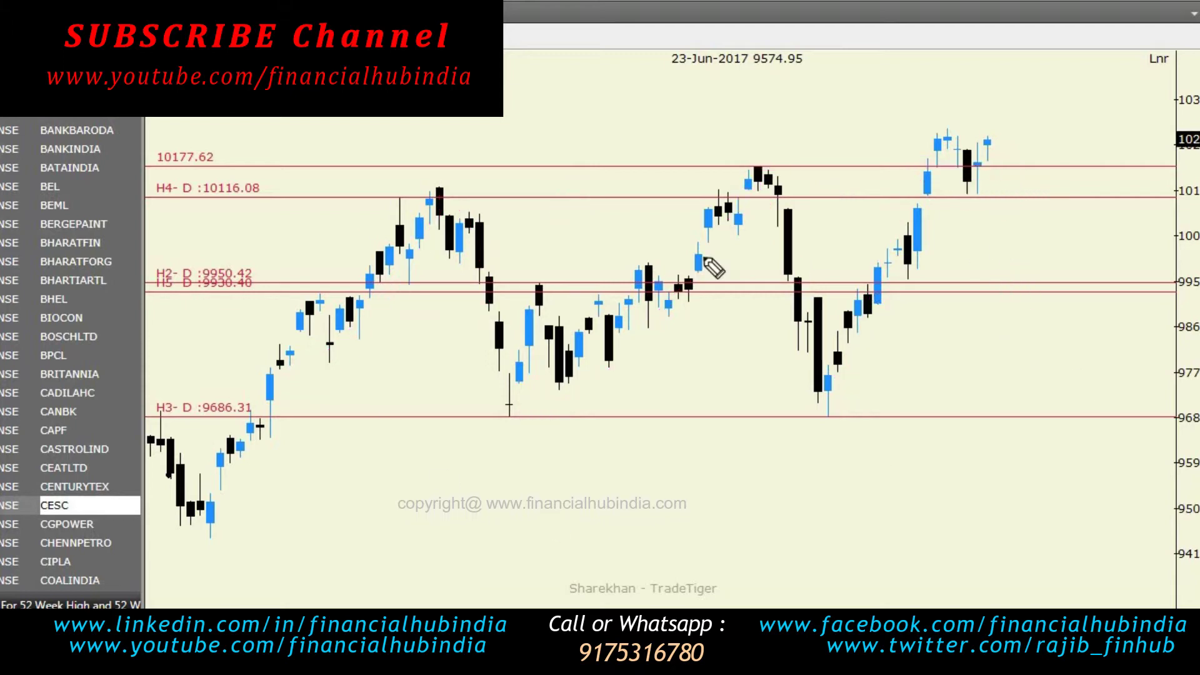
mouse_move(469, 203)
left_mouse_down()
mouse_move(831, 198)
mouse_move(656, 173)
mouse_move(367, 169)
mouse_move(778, 167)
left_mouse_up()
mouse_move(368, 170)
left_mouse_down()
mouse_move(365, 200)
mouse_move(394, 202)
left_mouse_up()
left_click_drag(274, 197, 295, 194)
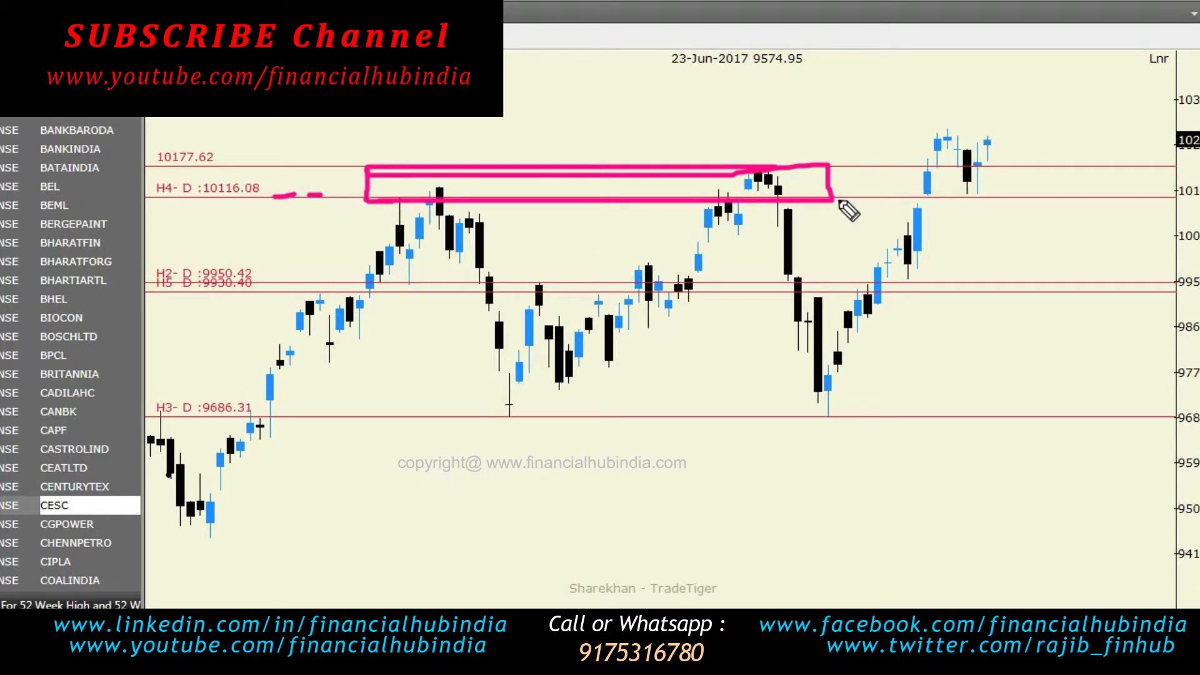
left_click_drag(840, 202, 1165, 194)
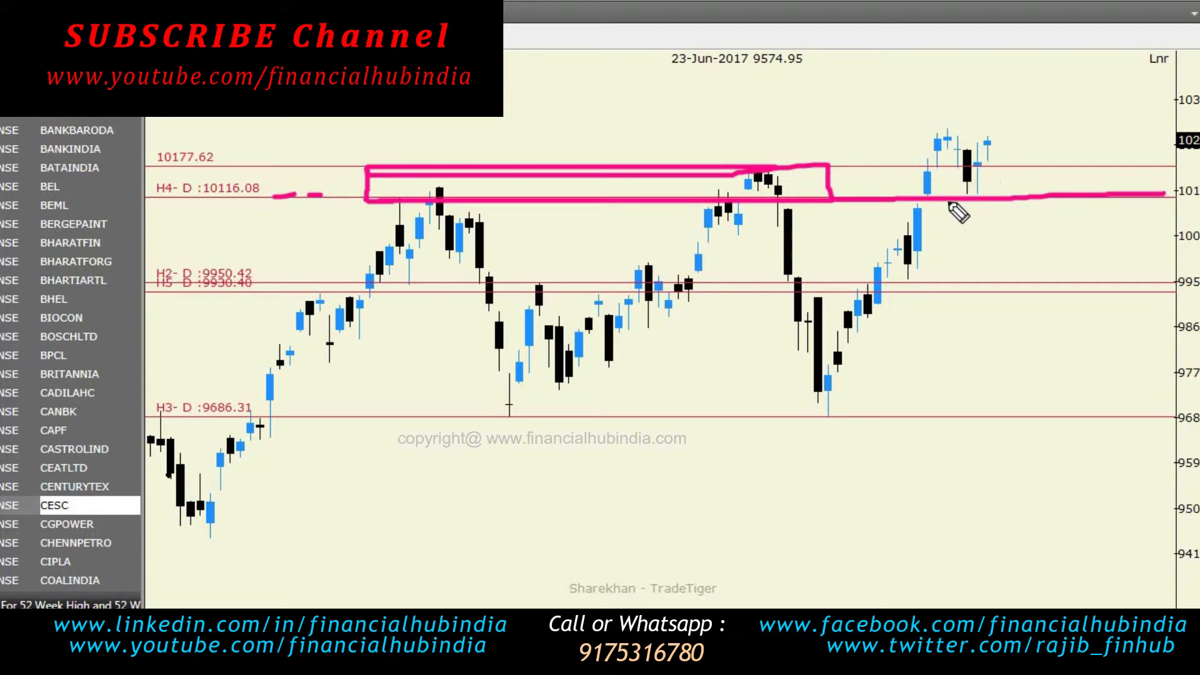
- Underline the latest candles' lows at the 10116.08 level and box their retest of the zone up to 10177.62
left_click_drag(948, 204, 993, 196)
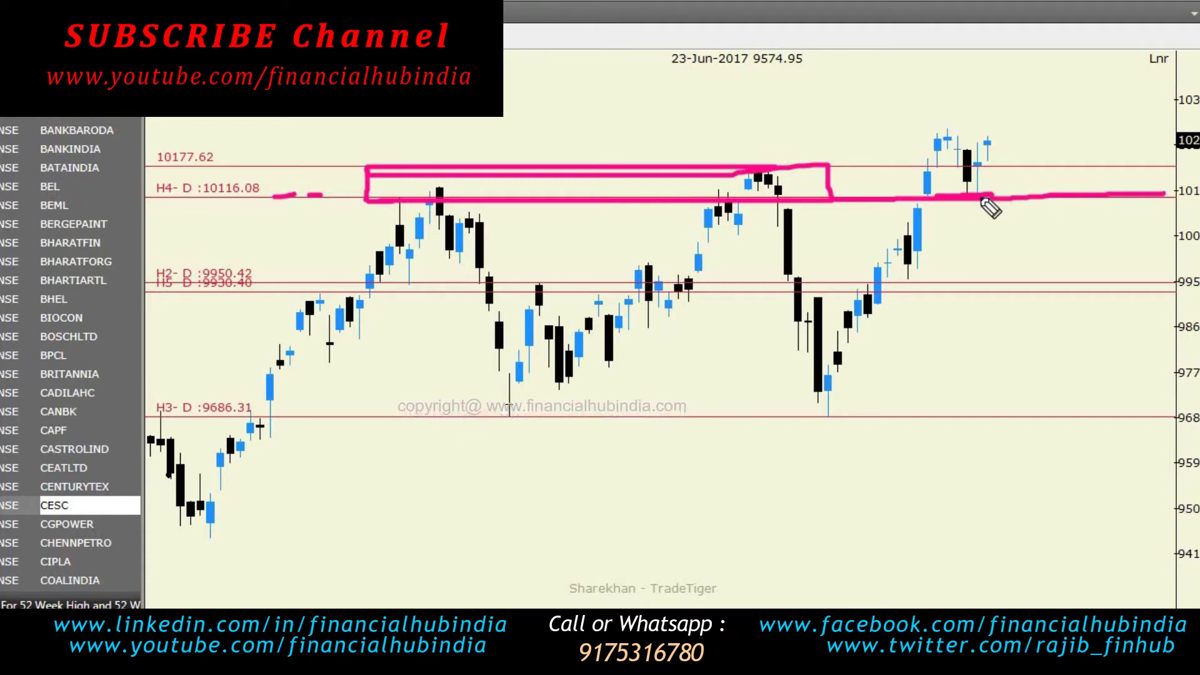
left_click_drag(946, 198, 997, 193)
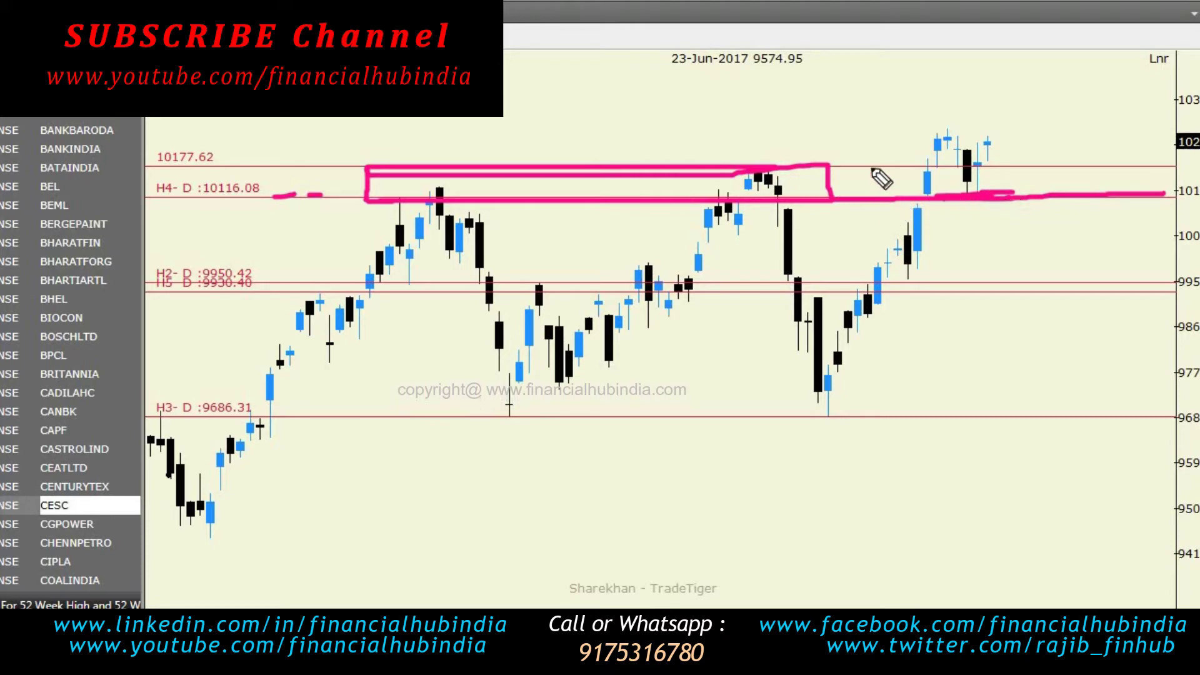
mouse_move(873, 171)
left_mouse_down()
mouse_move(1032, 167)
mouse_move(1050, 185)
mouse_move(976, 203)
left_mouse_up()
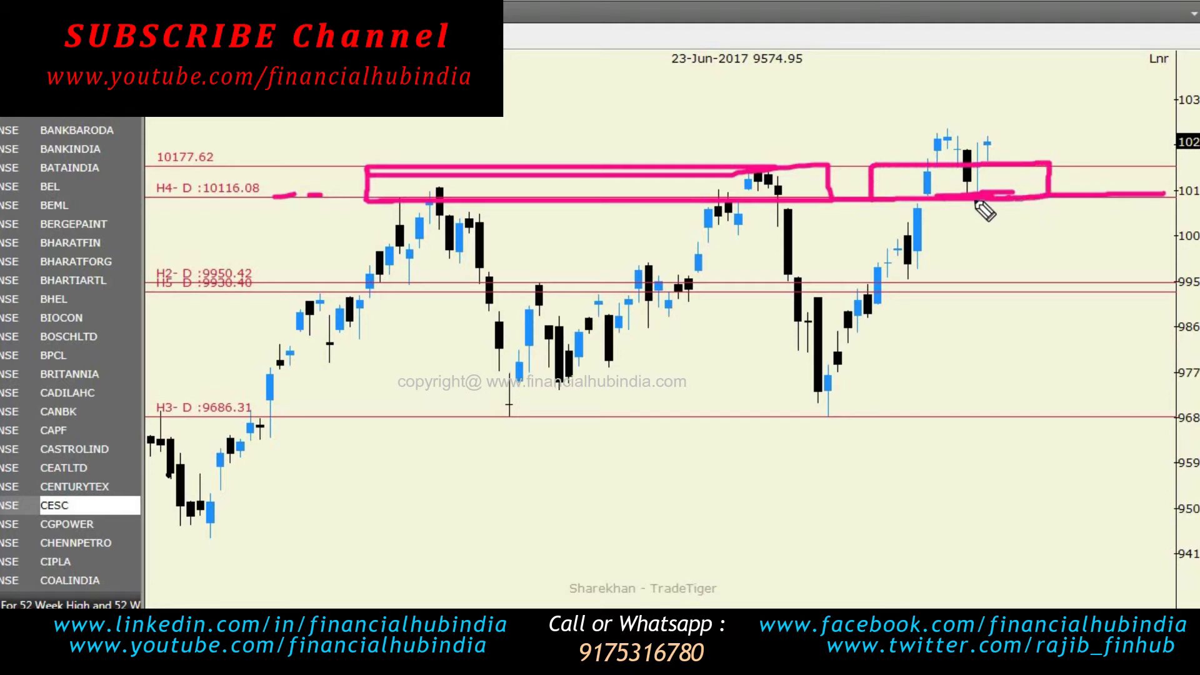
- Clear the annotations, then trace the first double top's swings and mark its two rejections at the 10116.08 level with arrows
key("e")
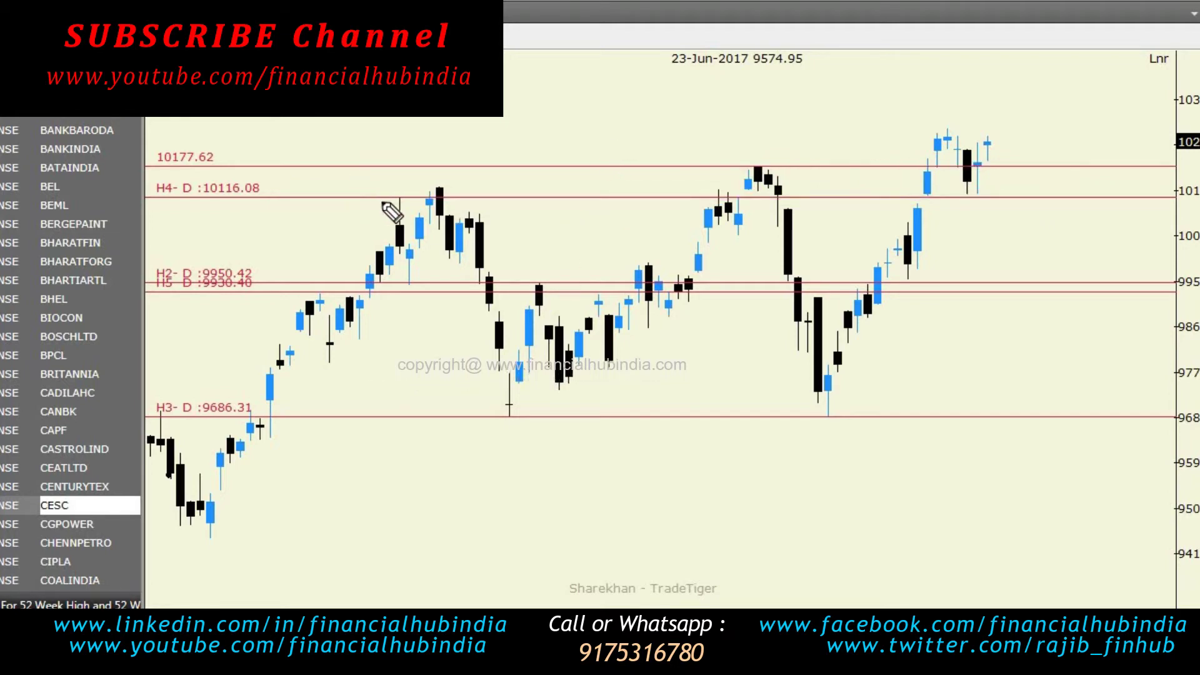
left_click_drag(389, 196, 411, 197)
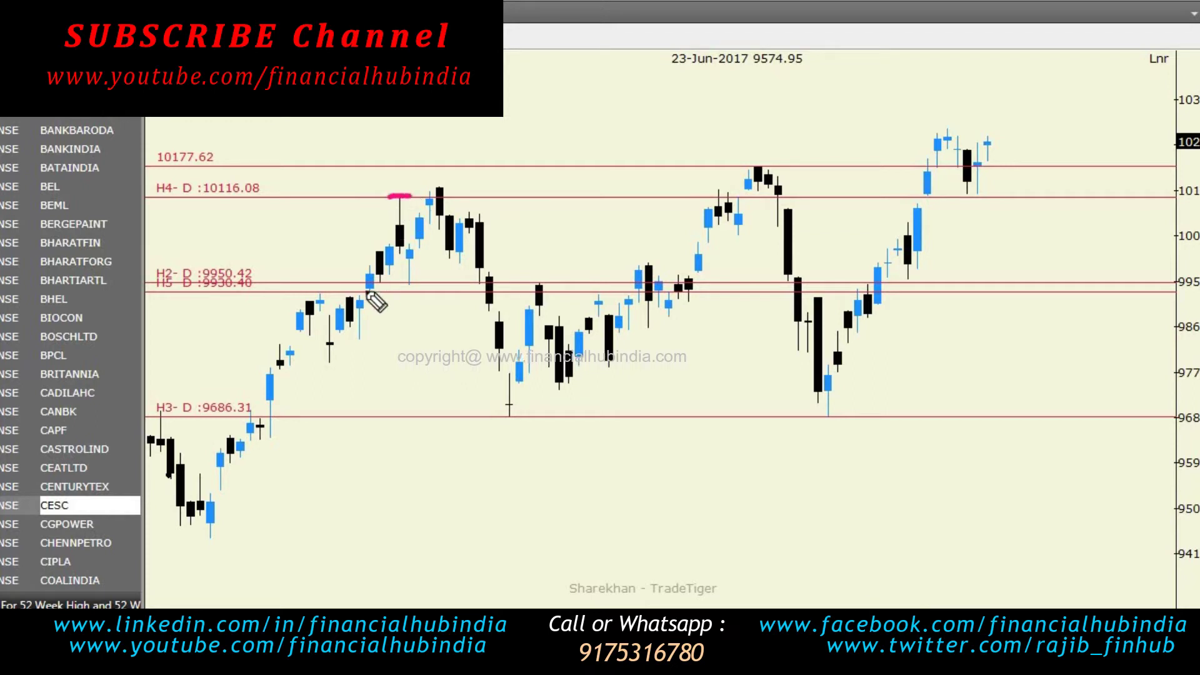
mouse_move(368, 291)
left_mouse_down()
mouse_move(399, 200)
mouse_move(409, 284)
mouse_move(430, 232)
left_mouse_up()
left_click_drag(431, 224, 460, 195)
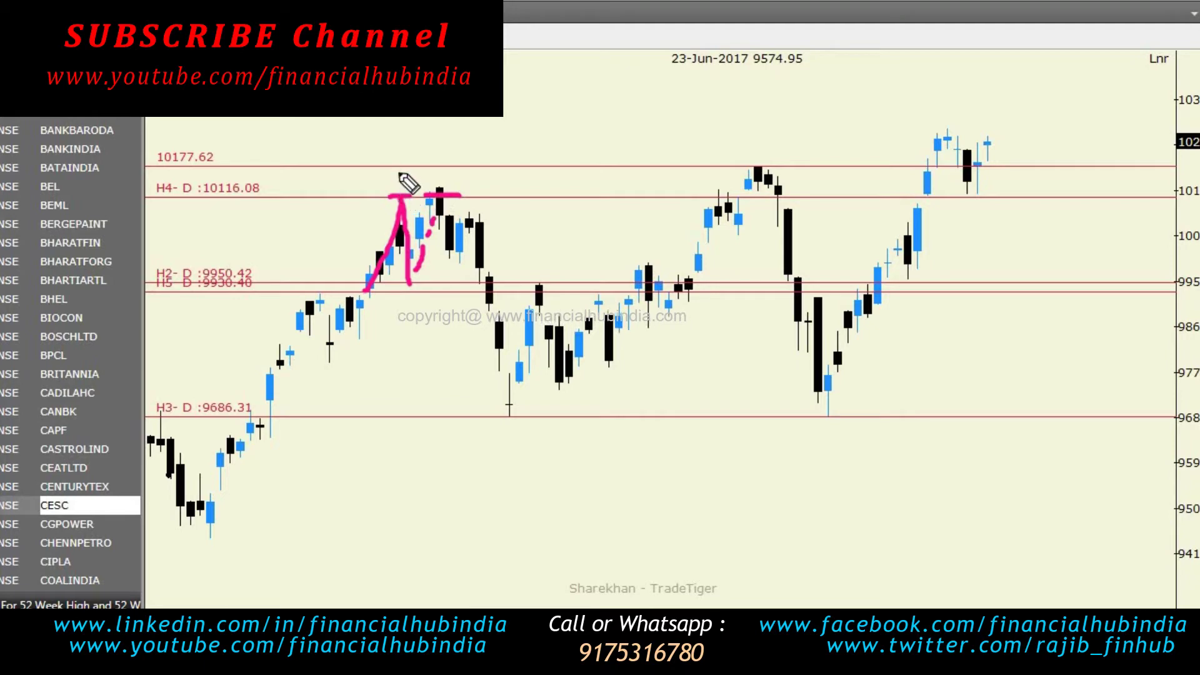
mouse_move(398, 169)
left_mouse_down()
mouse_move(402, 196)
mouse_move(412, 186)
mouse_move(492, 266)
left_mouse_up()
mouse_move(437, 160)
left_mouse_down()
mouse_move(438, 194)
mouse_move(454, 180)
left_mouse_up()
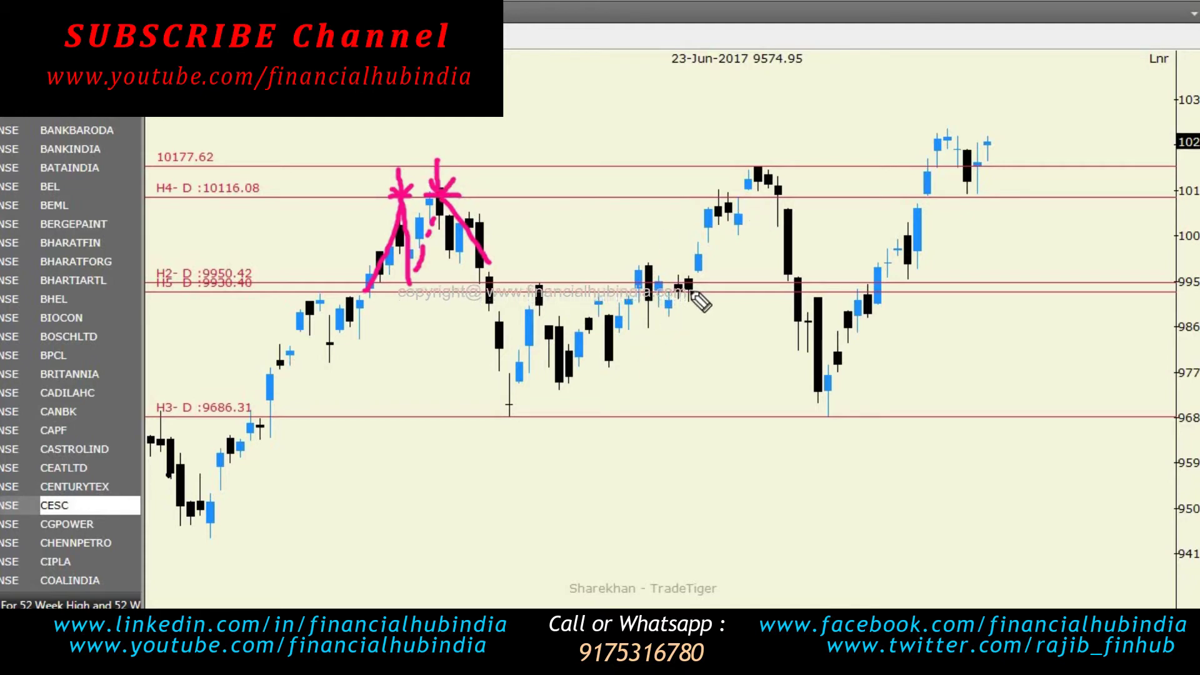
- Trace the second rally's pullback and spike to 10177.62, and mark the fall back below 10116.08 with a curved arrow
mouse_move(645, 331)
left_mouse_down()
mouse_move(716, 193)
mouse_move(741, 232)
mouse_move(748, 215)
left_mouse_up()
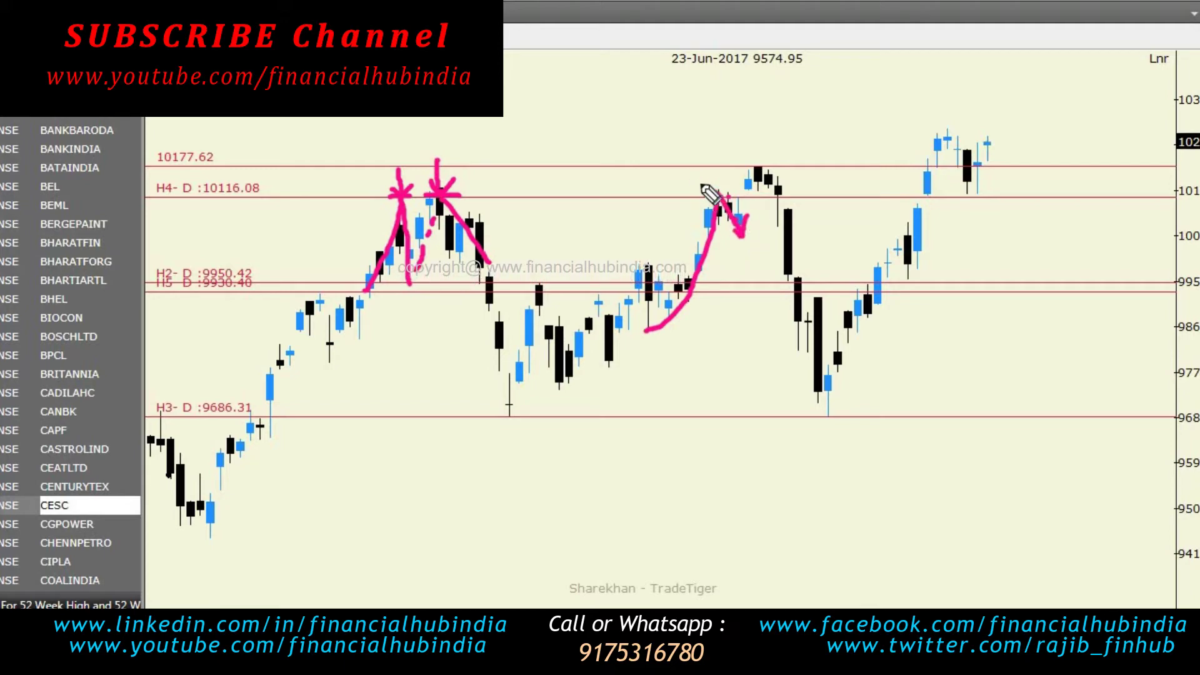
left_click_drag(687, 170, 711, 187)
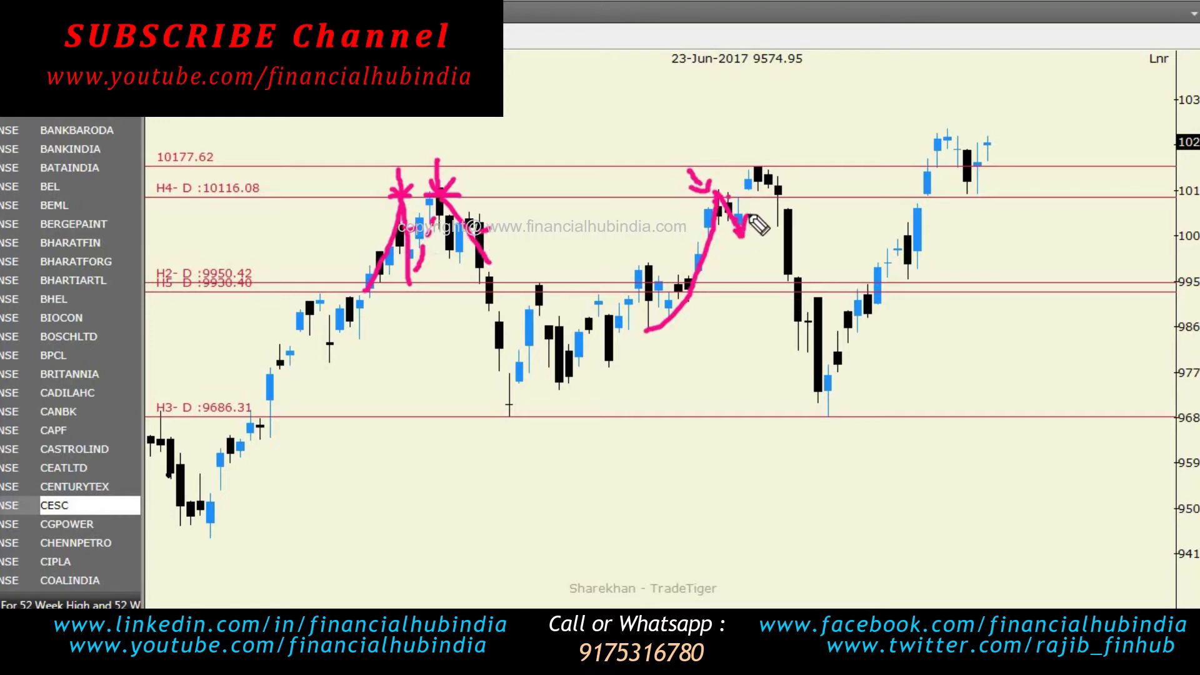
left_click_drag(741, 235, 758, 163)
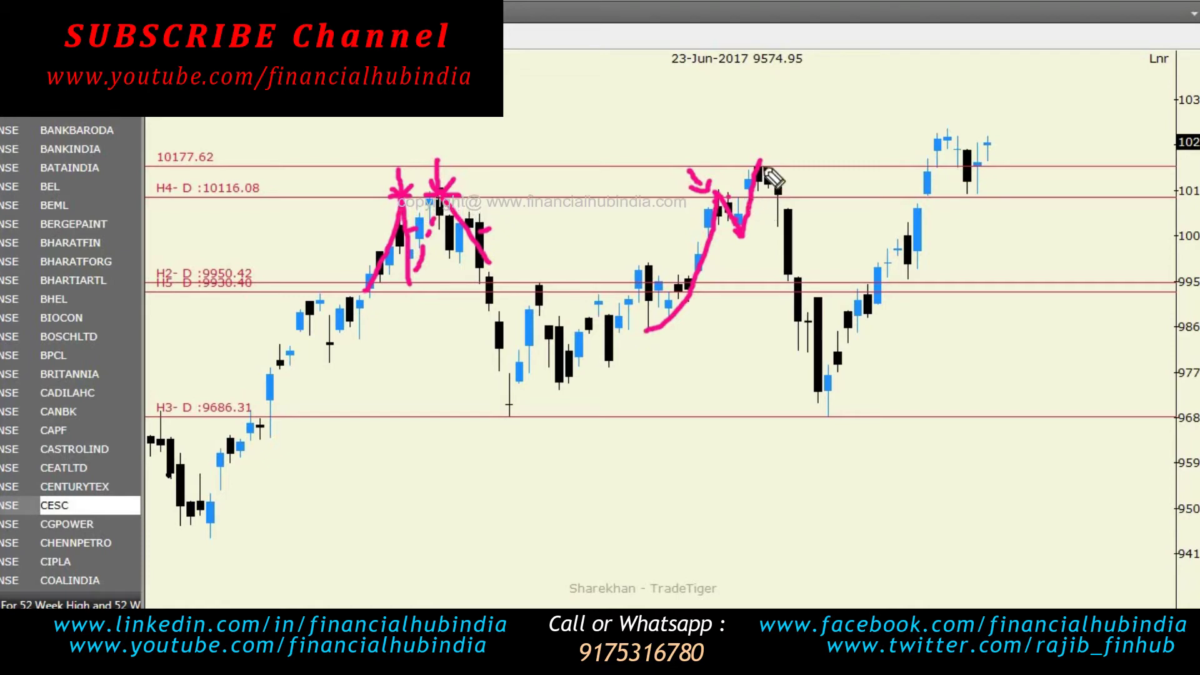
mouse_move(766, 170)
left_mouse_down()
mouse_move(785, 206)
mouse_move(793, 196)
left_mouse_up()
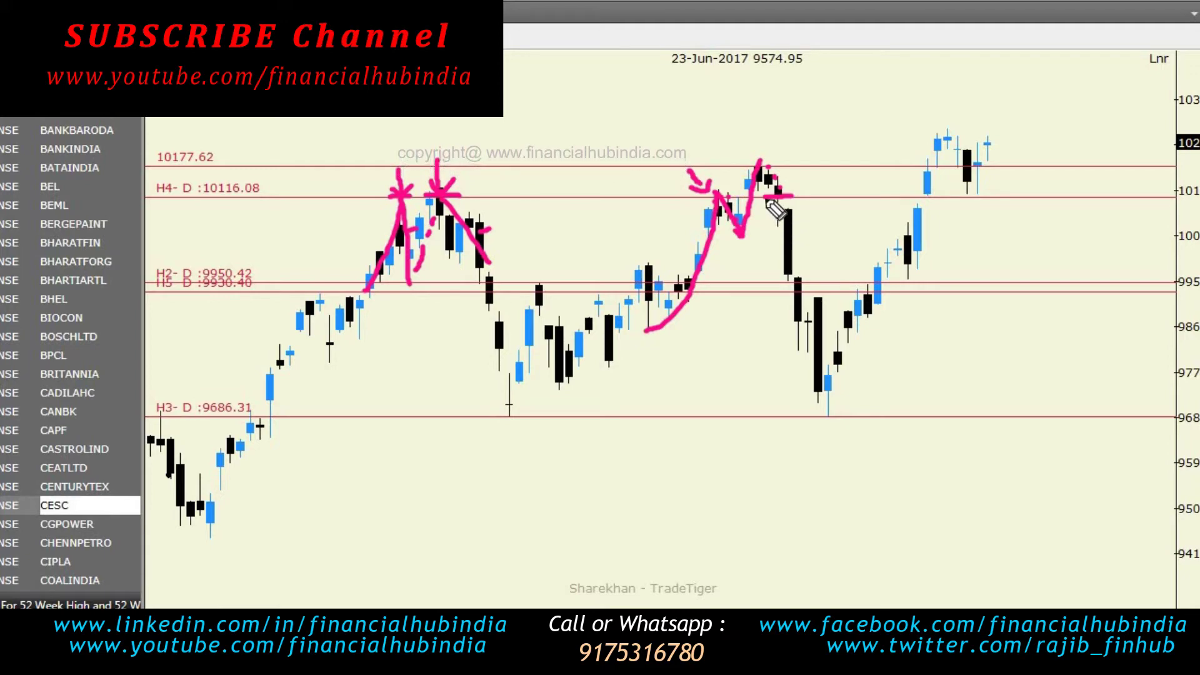
left_click_drag(760, 197, 795, 197)
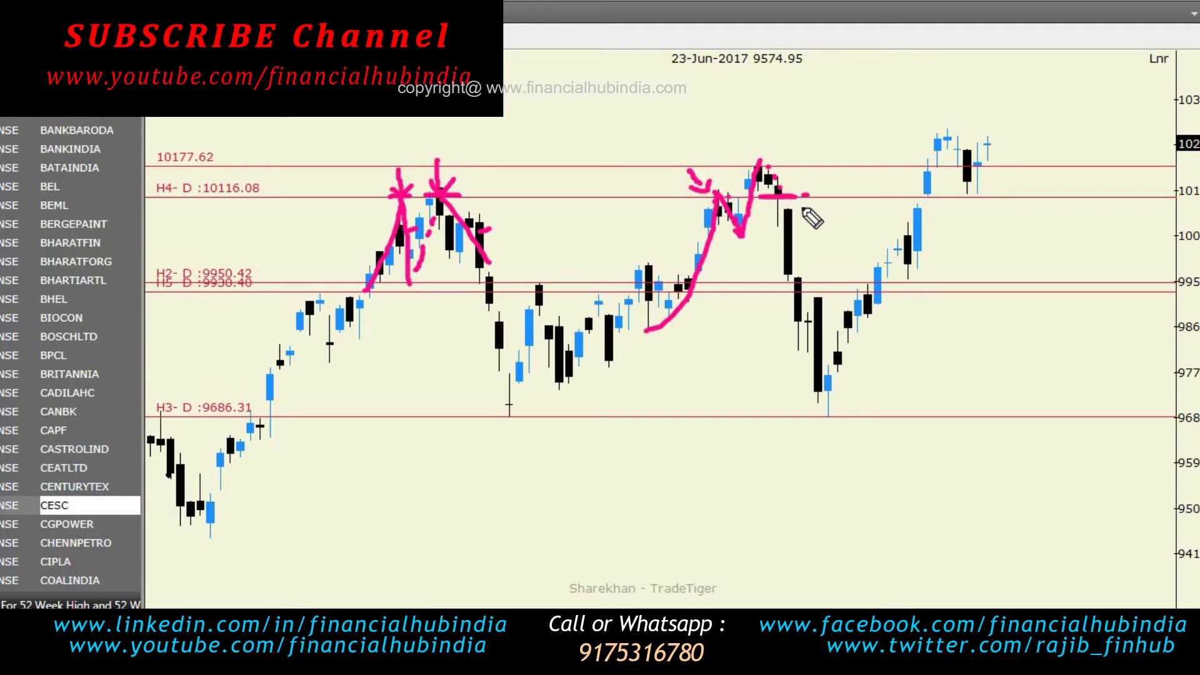
mouse_move(793, 189)
left_mouse_down()
mouse_move(816, 203)
mouse_move(815, 223)
left_mouse_up()
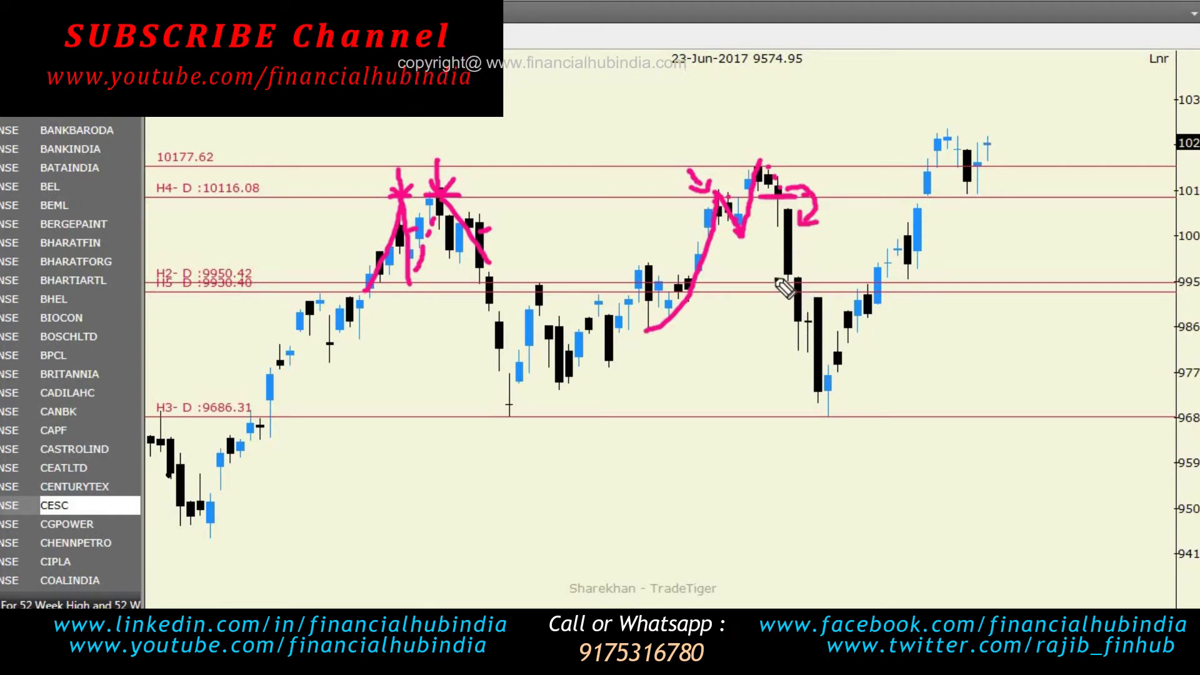
- Dot a line at the low of the long-wicked candle after the second peak and add dashes along the 10116.08 level
left_click(764, 230)
left_click(772, 231)
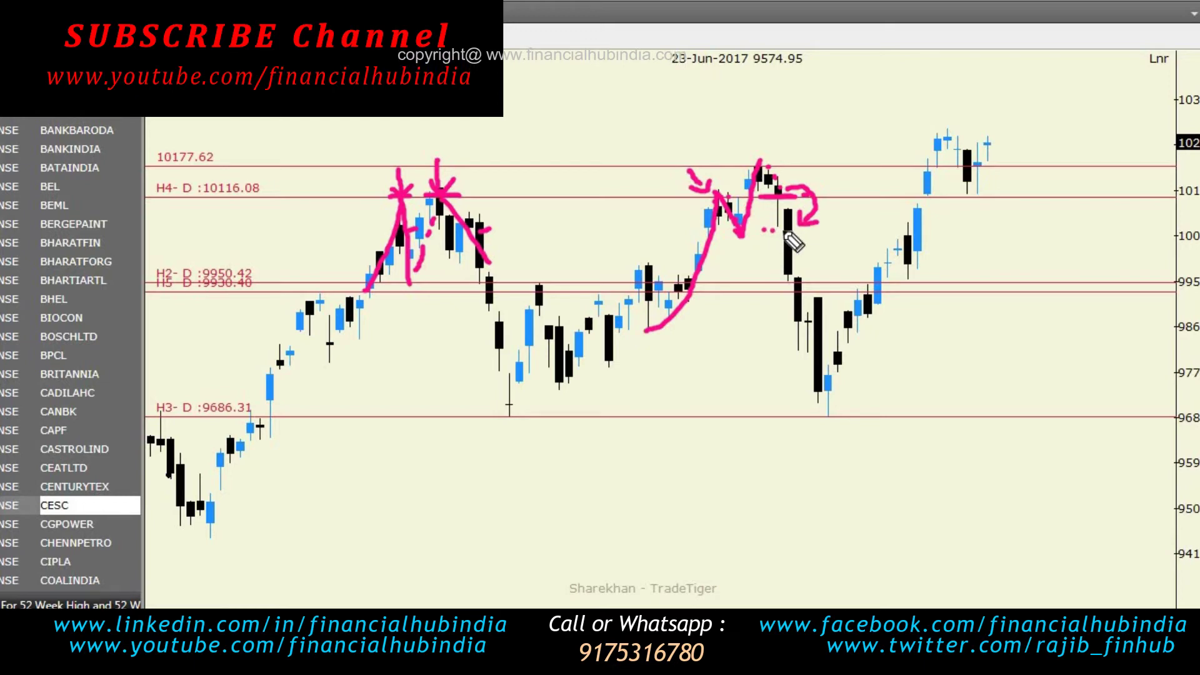
left_click(780, 231)
left_click(787, 231)
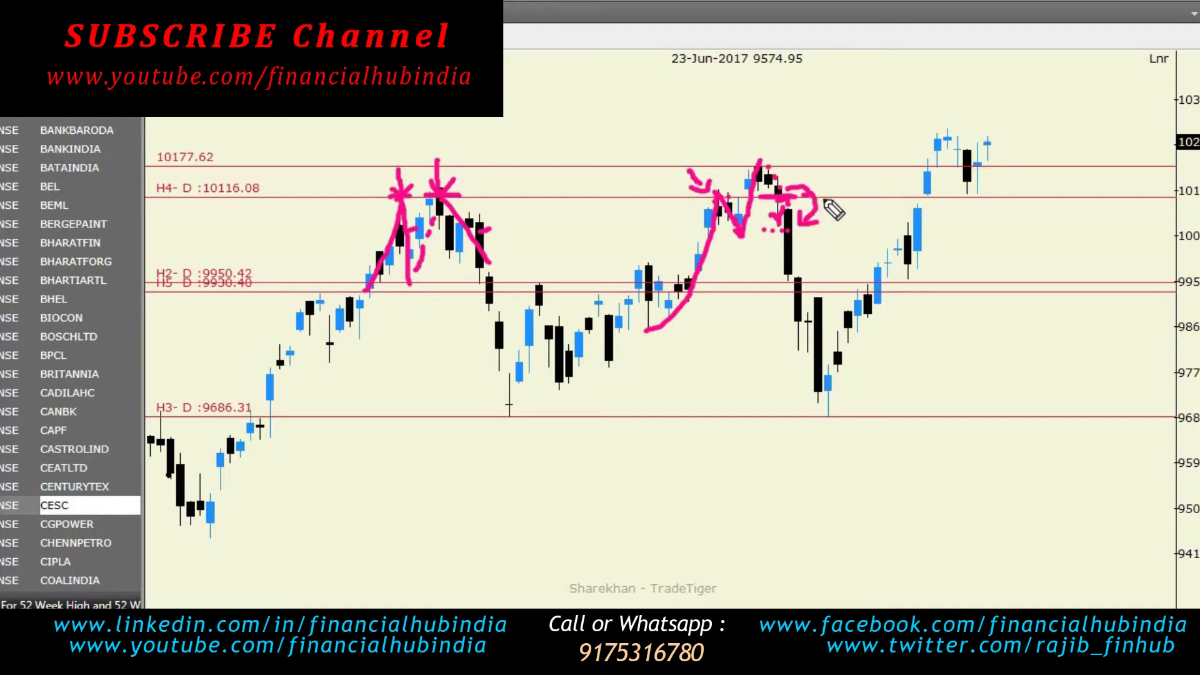
left_click_drag(282, 200, 370, 200)
left_click_drag(500, 200, 654, 199)
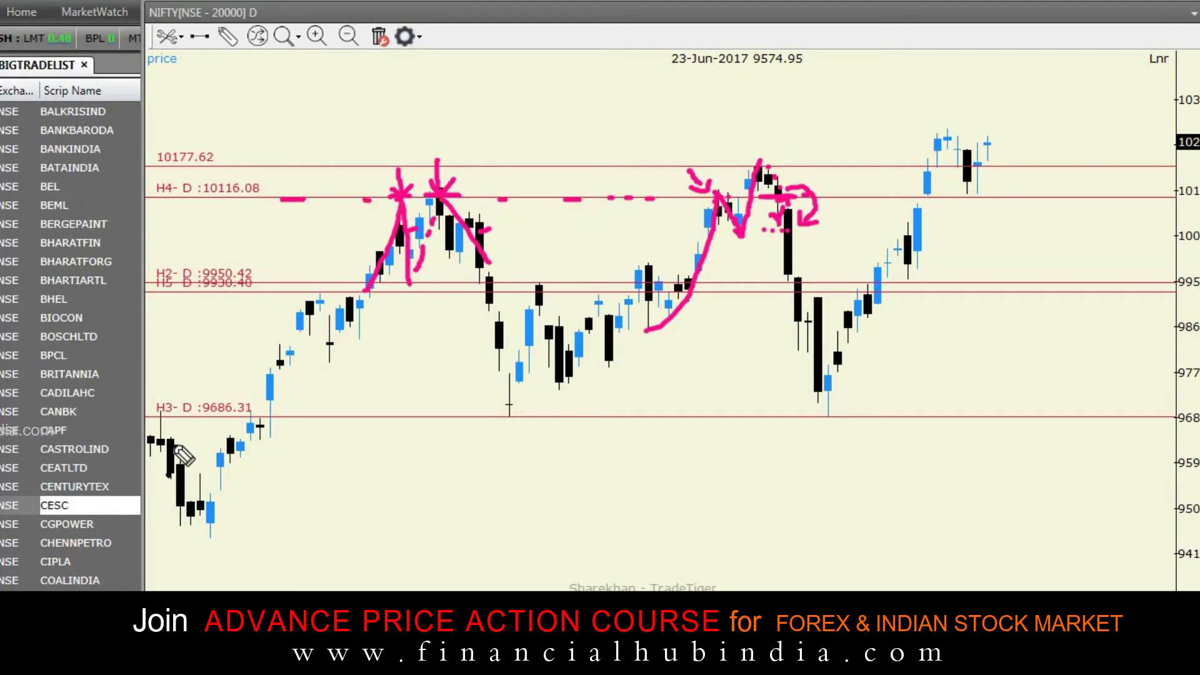
- Clear the annotations, then draw a line along 10116.08 across the earlier peaks and point a down arrow at the capped 10177.62 peak
key("e")
mouse_move(389, 200)
left_mouse_down()
mouse_move(753, 199)
mouse_move(748, 164)
left_mouse_up()
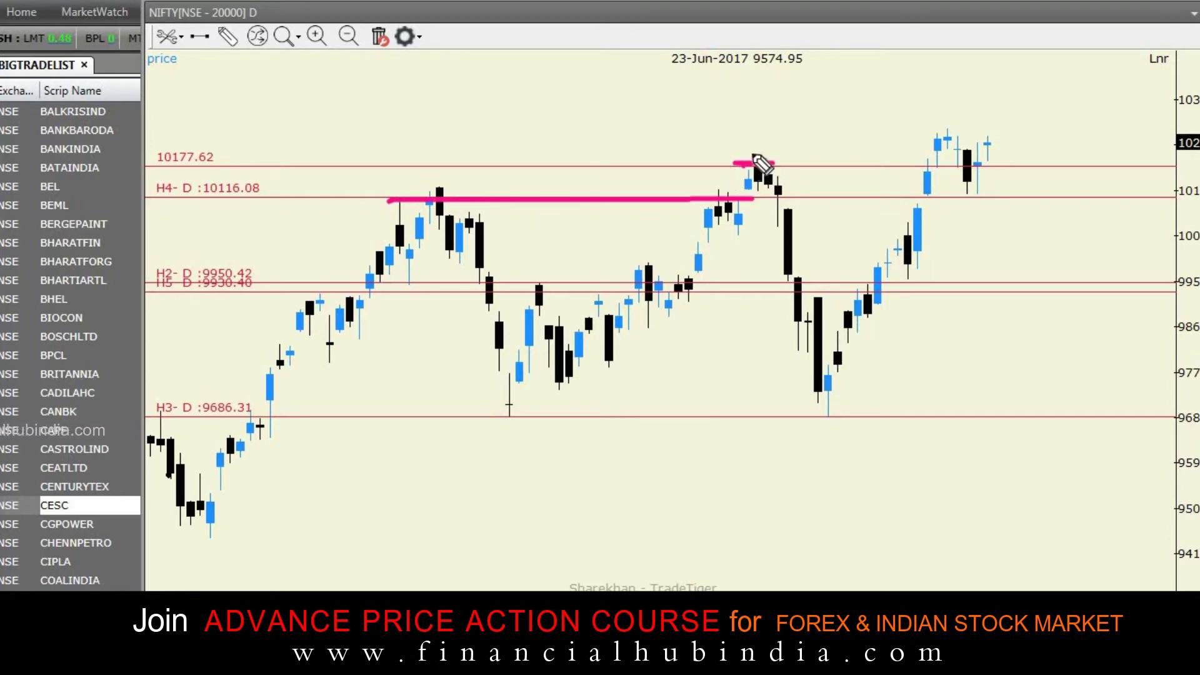
mouse_move(752, 112)
left_mouse_down()
mouse_move(755, 161)
mouse_move(767, 148)
left_mouse_up()
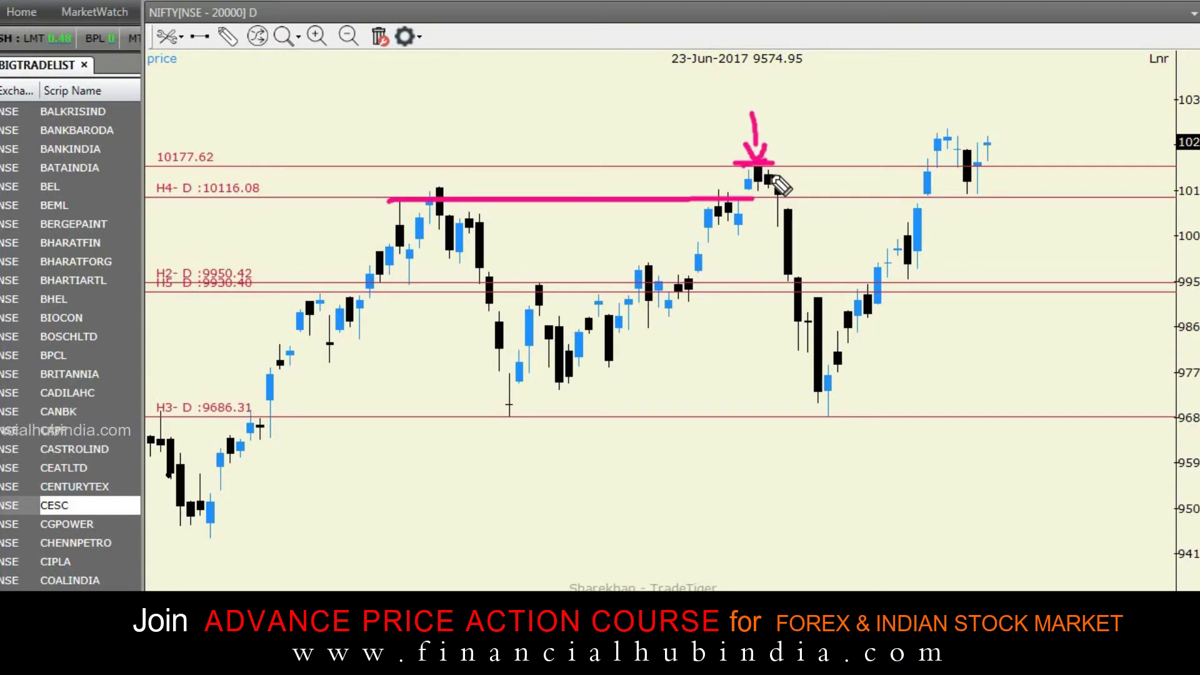
- Tick the earlier peaks just above the 10116.08 line and underline the 10116.08 label
left_click_drag(451, 185, 460, 179)
left_click_drag(688, 185, 694, 181)
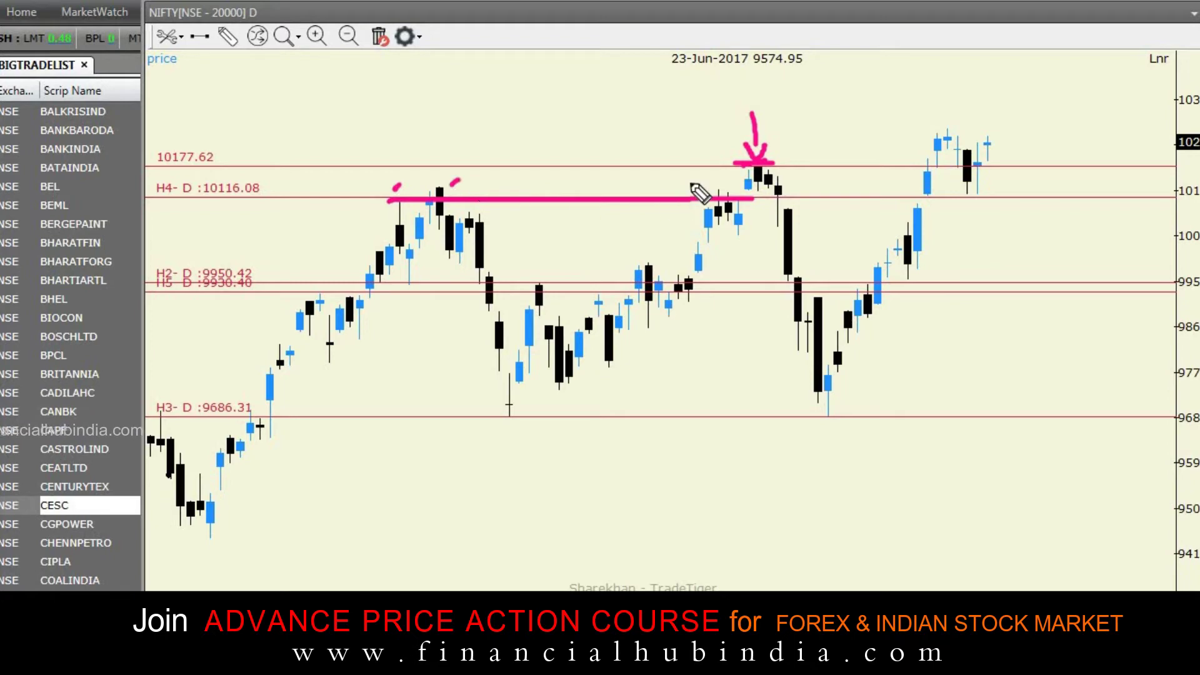
left_click_drag(204, 200, 264, 201)
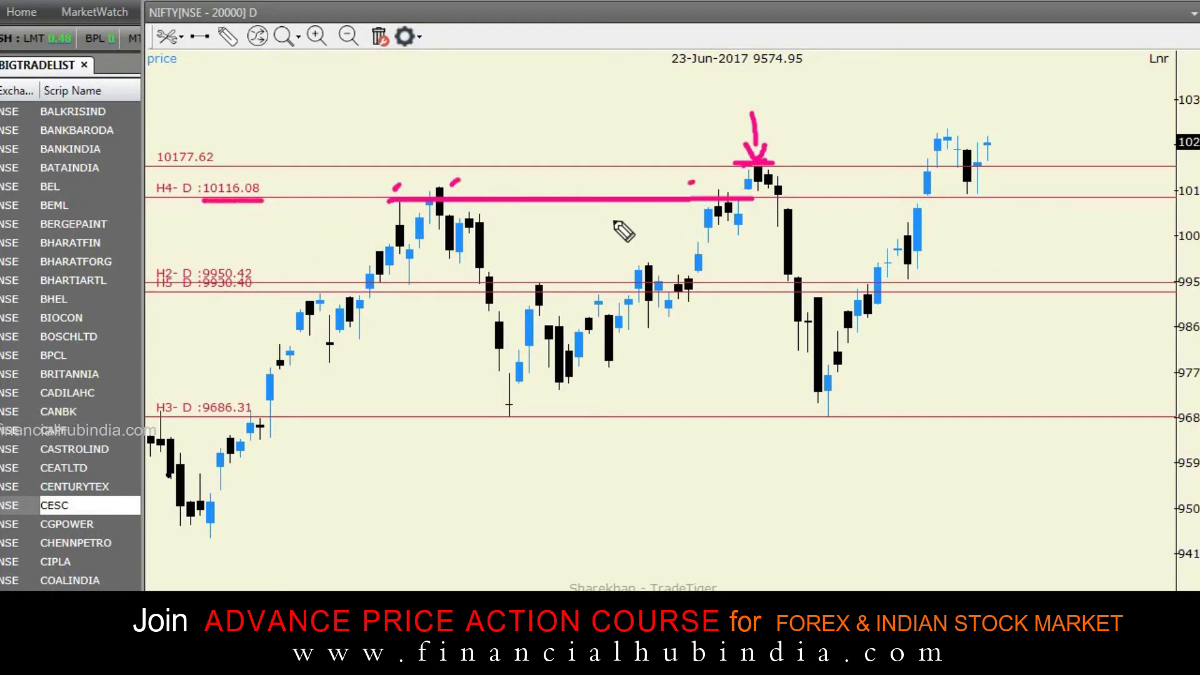
- Underline the latest candles' lows at 10116.08, thicken the cap on the 10177.62 peak and extend that level with dashes across the latest candles
left_click_drag(878, 198, 992, 199)
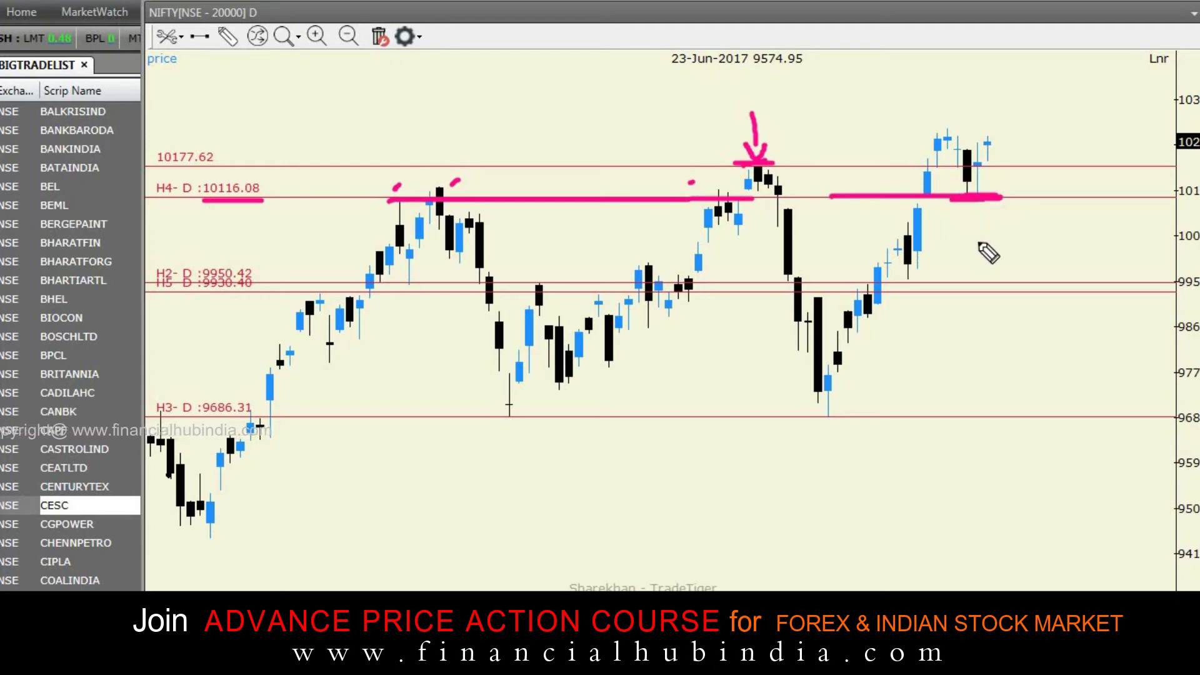
left_click_drag(777, 167, 743, 169)
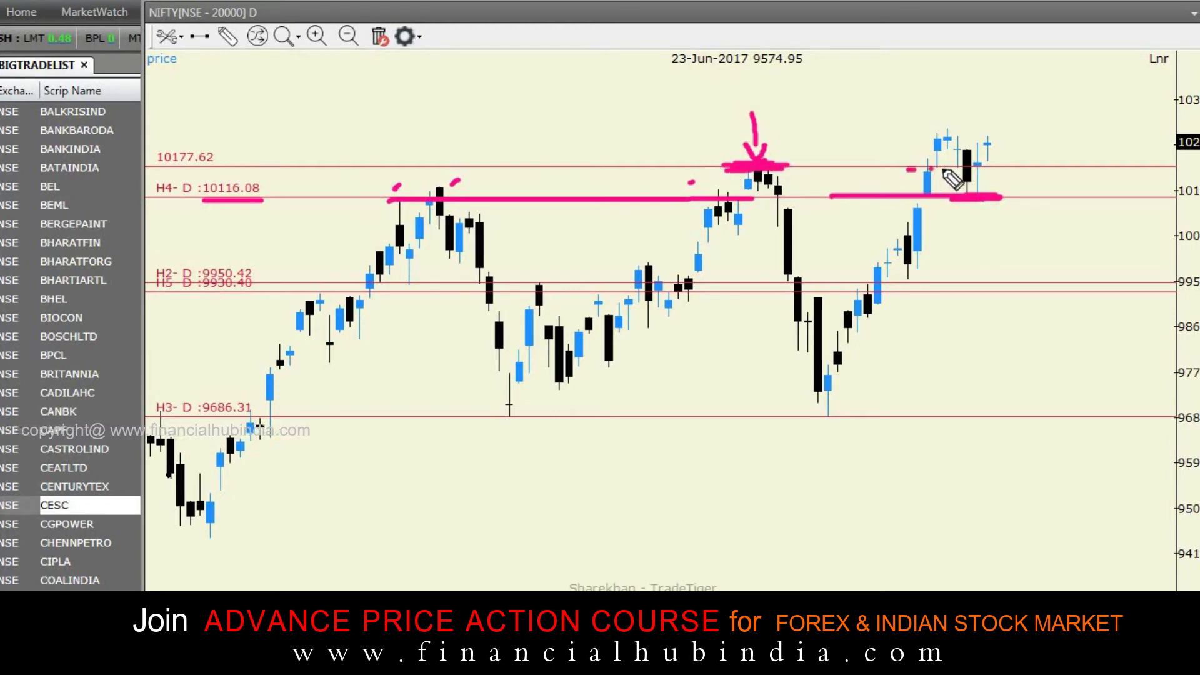
left_click_drag(891, 167, 989, 167)
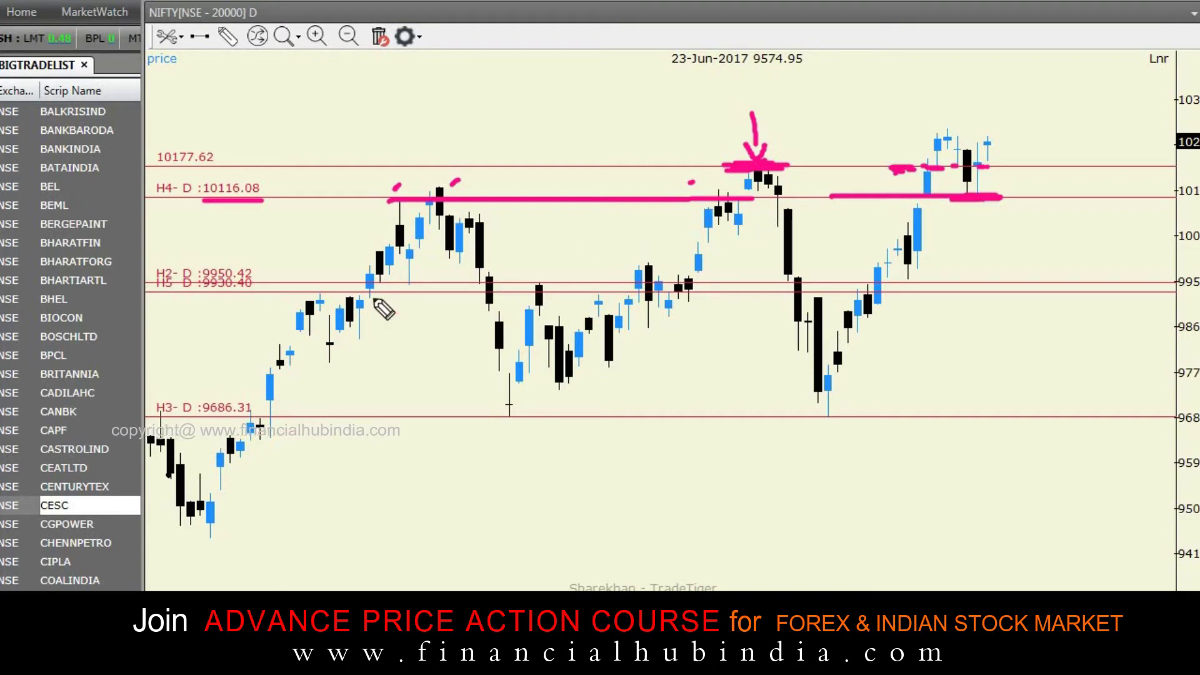
- Clear the annotations, then mark the 10177.62 peak with a horizontal line and trace the fall from it with a down arrow
key("Escape")
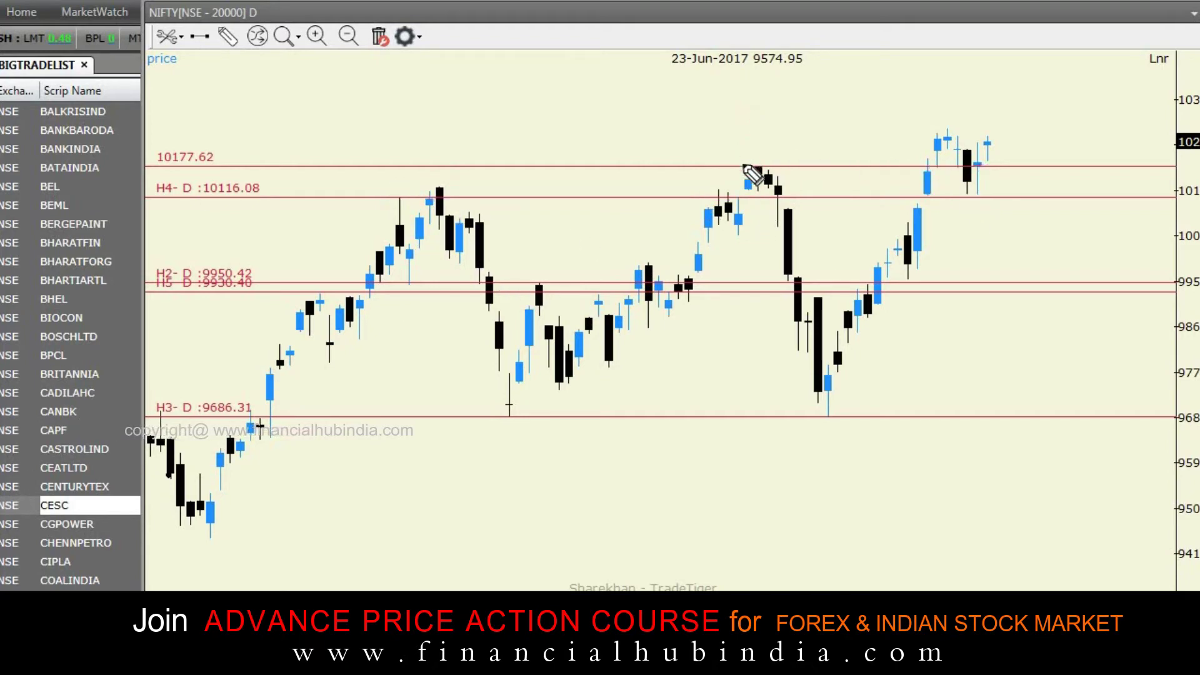
mouse_move(742, 164)
left_mouse_down()
mouse_move(778, 162)
mouse_move(820, 350)
left_mouse_up()
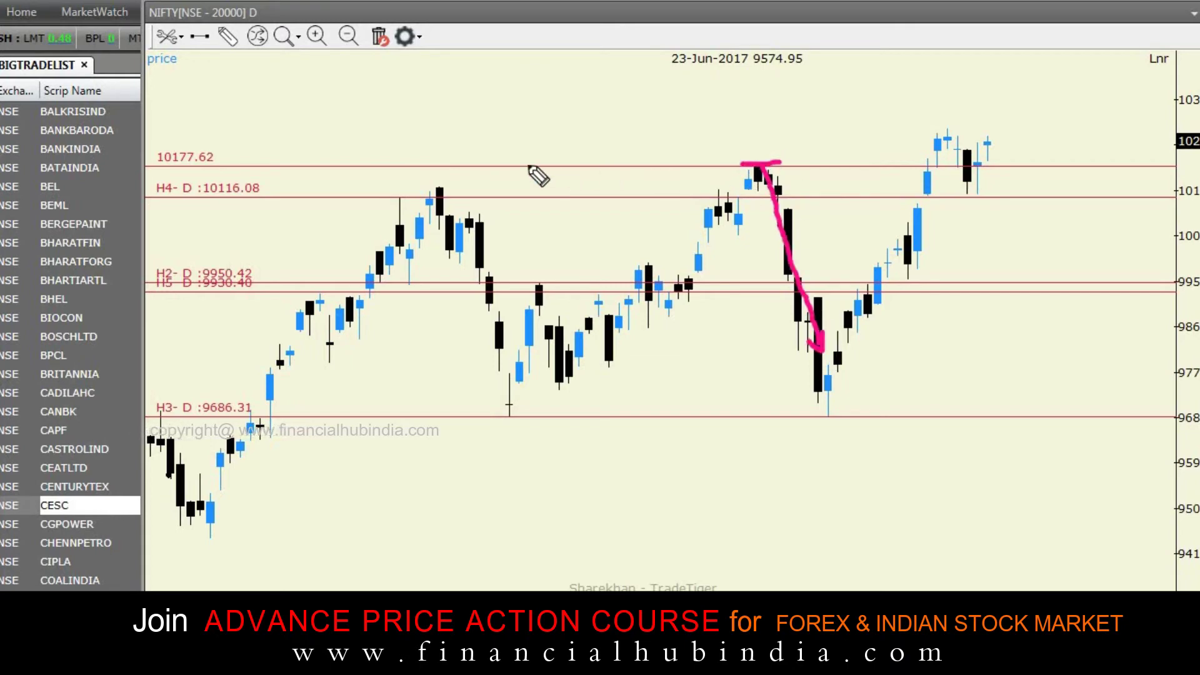
left_click_drag(529, 166, 802, 165)
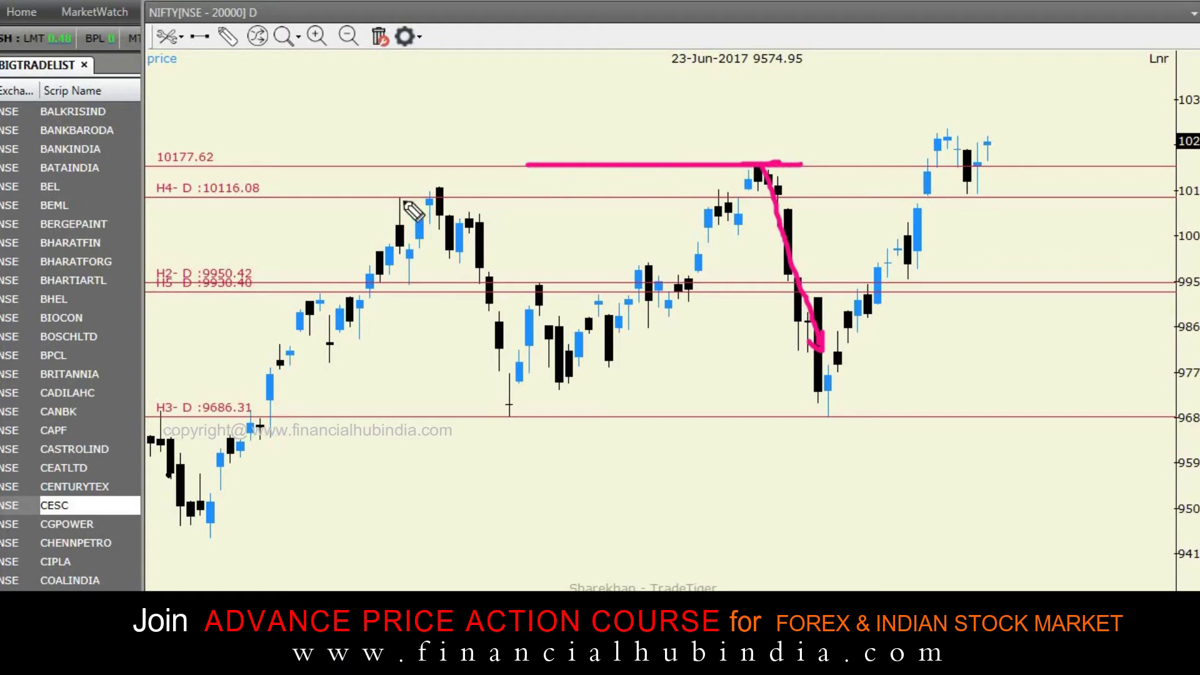
- Box the zone between 10116.08 and 10177.62 across the peaks, and underline both level labels with a dash inside the box
mouse_move(373, 198)
left_mouse_down()
mouse_move(844, 201)
mouse_move(831, 169)
mouse_move(802, 166)
left_mouse_up()
mouse_move(465, 166)
left_mouse_down()
mouse_move(354, 166)
mouse_move(383, 200)
mouse_move(460, 202)
left_mouse_up()
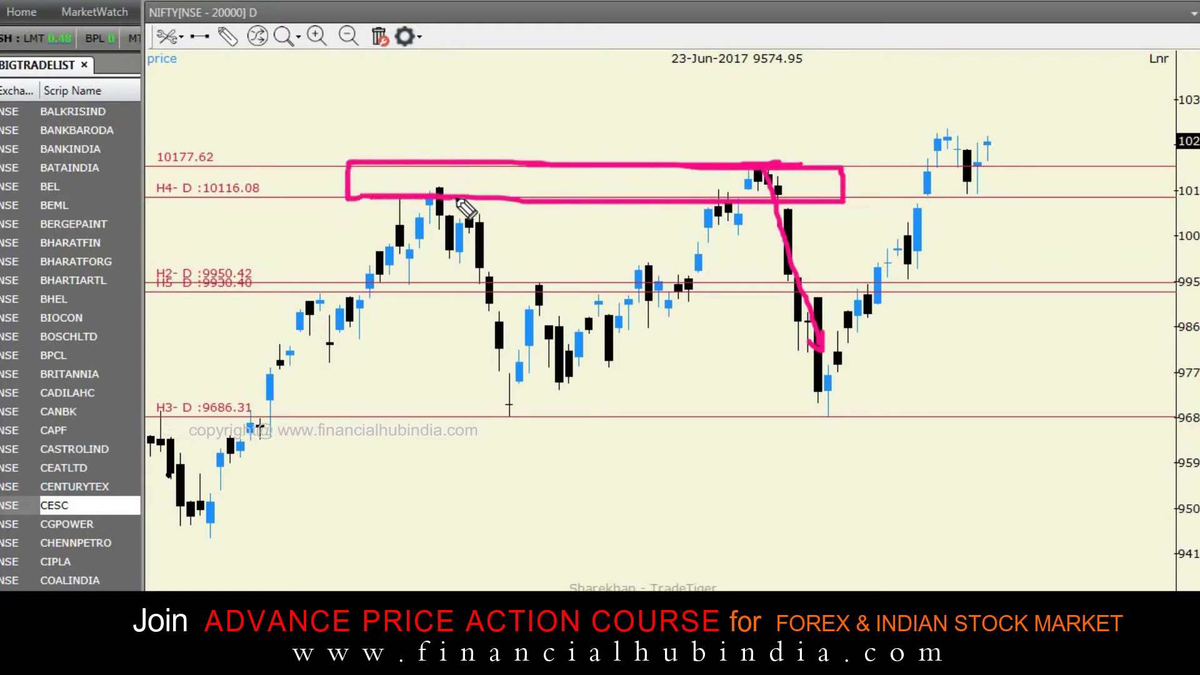
mouse_move(160, 169)
left_mouse_down()
mouse_move(204, 170)
mouse_move(233, 204)
left_mouse_up()
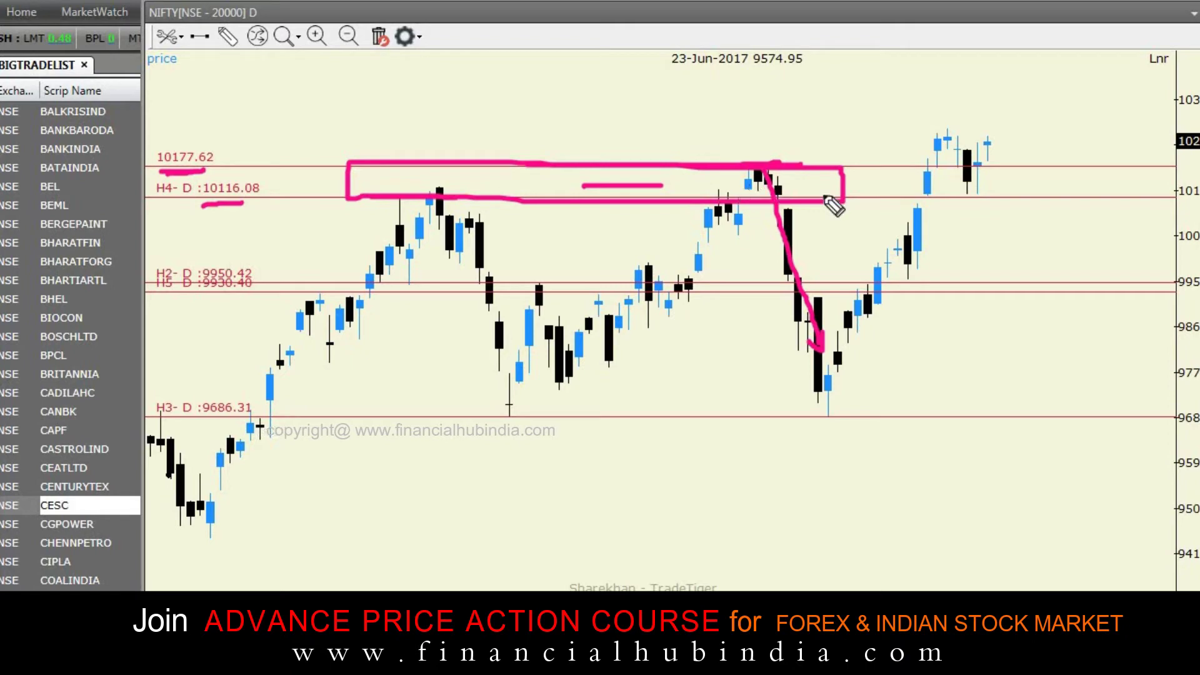
- Extend the zone box over the latest candles with a dashed upper edge, and draw an up arrow out of it beside the last candle
mouse_move(845, 170)
left_mouse_down()
mouse_move(1061, 170)
mouse_move(1065, 185)
mouse_move(956, 205)
mouse_move(836, 205)
left_mouse_up()
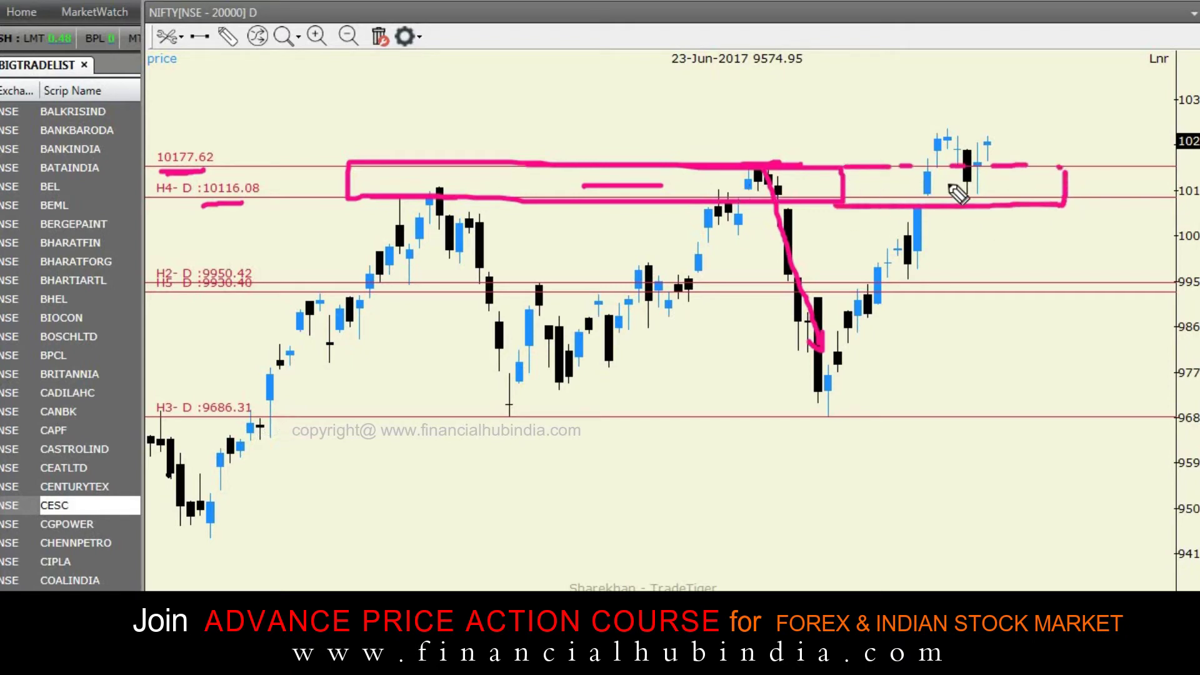
left_click_drag(992, 184, 1017, 149)
left_click(1001, 141)
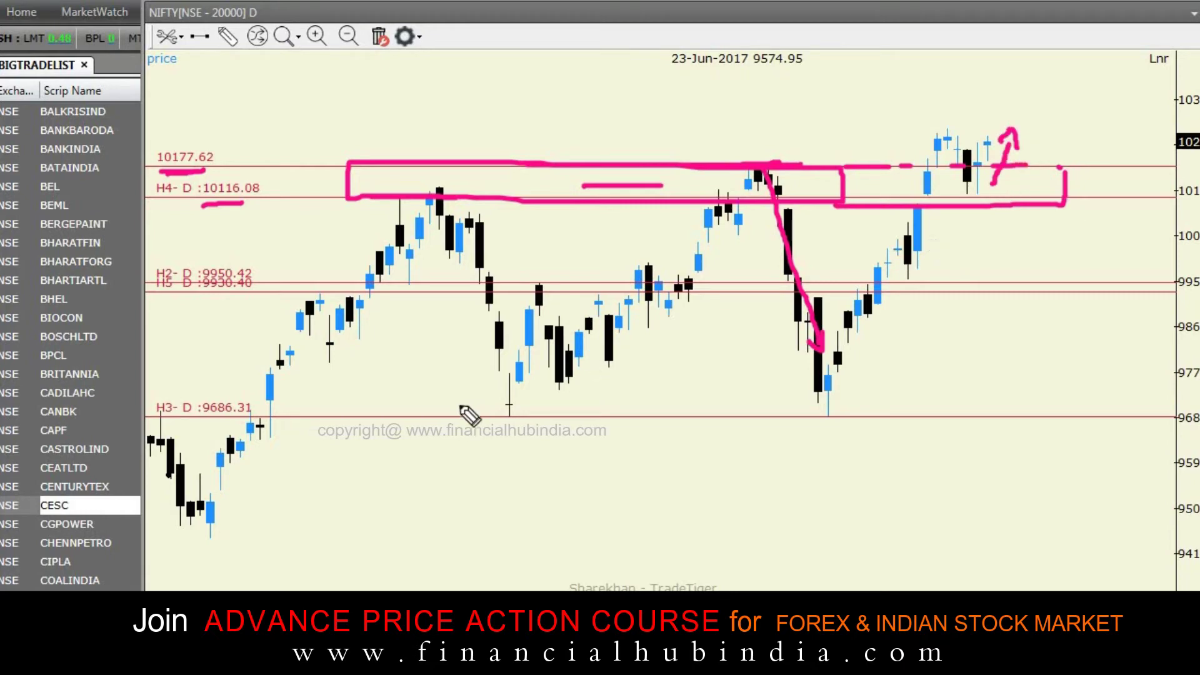
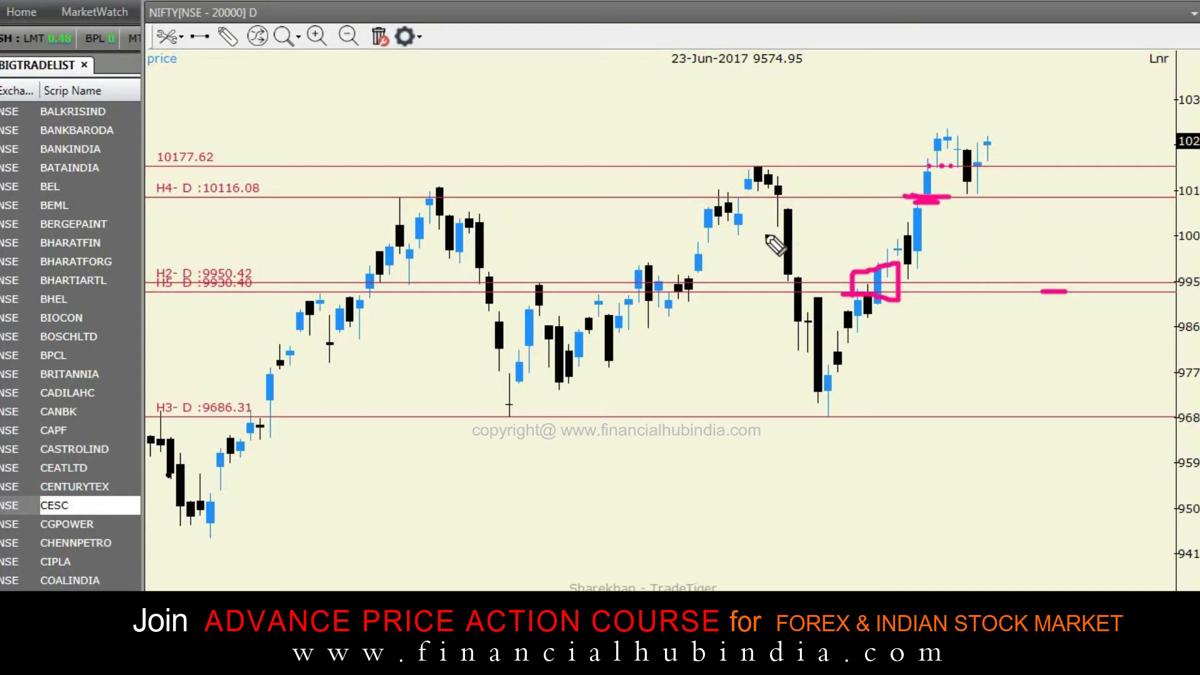
- Cap the 10177.62 peak with a thick line and mark the candles touching the 10116.08 level with short dashes
left_click_drag(773, 166, 753, 169)
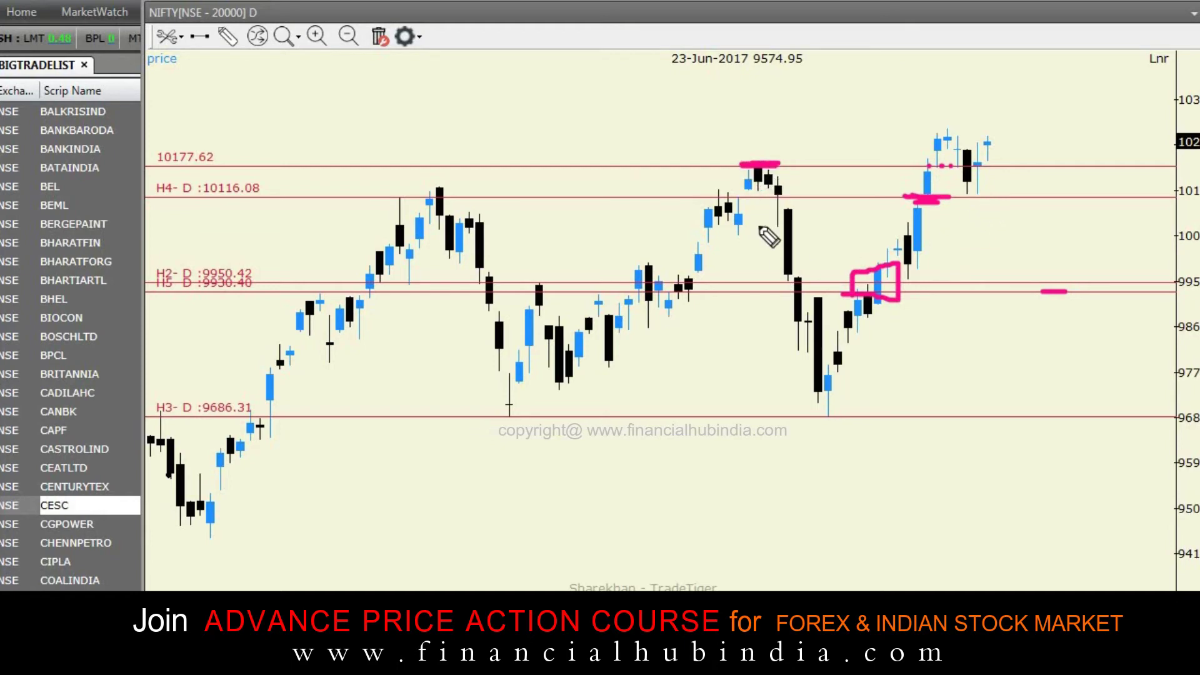
mouse_move(405, 197)
left_mouse_down()
mouse_move(375, 198)
mouse_move(438, 195)
left_mouse_up()
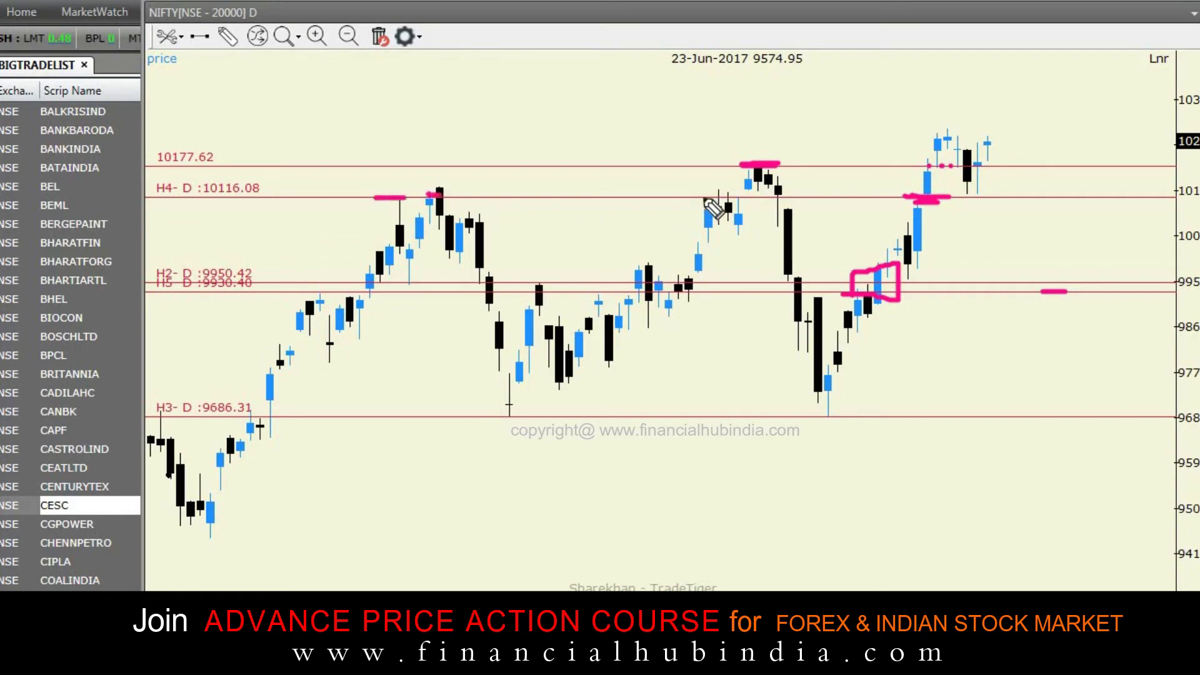
left_click_drag(708, 196, 759, 199)
left_click_drag(786, 199, 791, 200)
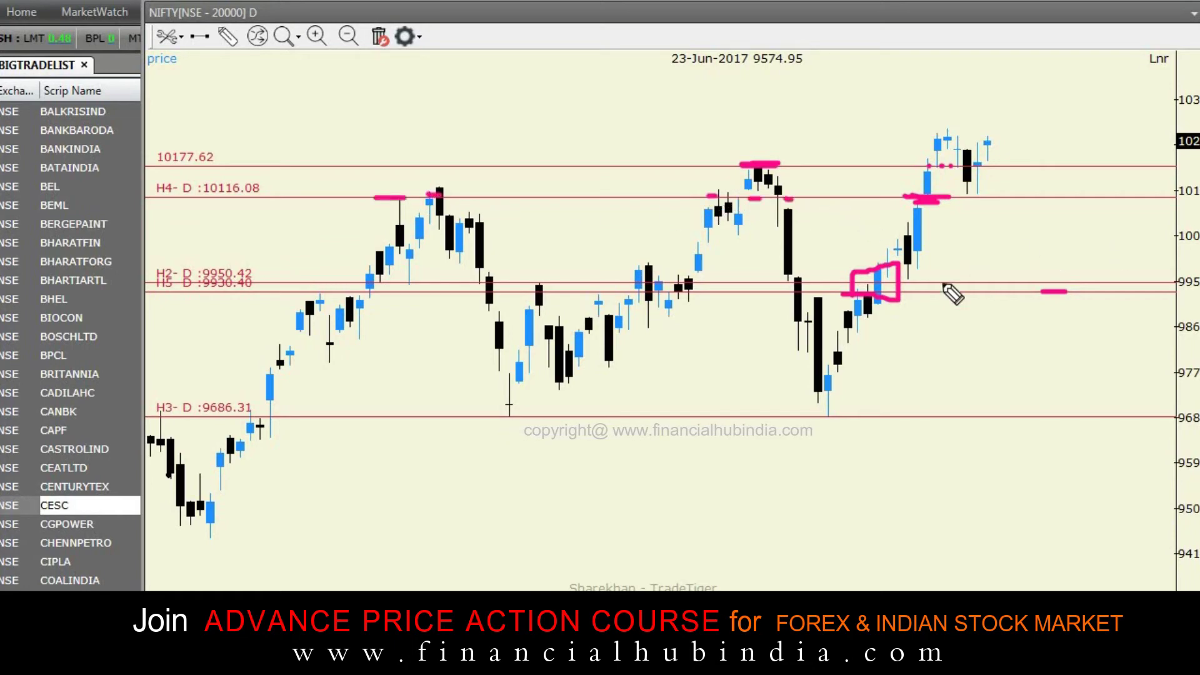
- Draw a ticked path rising from the 9930.40 box and turning down in an arrowhead, and extend the 10177.62 level past the latest candles
mouse_move(917, 286)
left_mouse_down()
mouse_move(992, 236)
mouse_move(997, 201)
left_mouse_up()
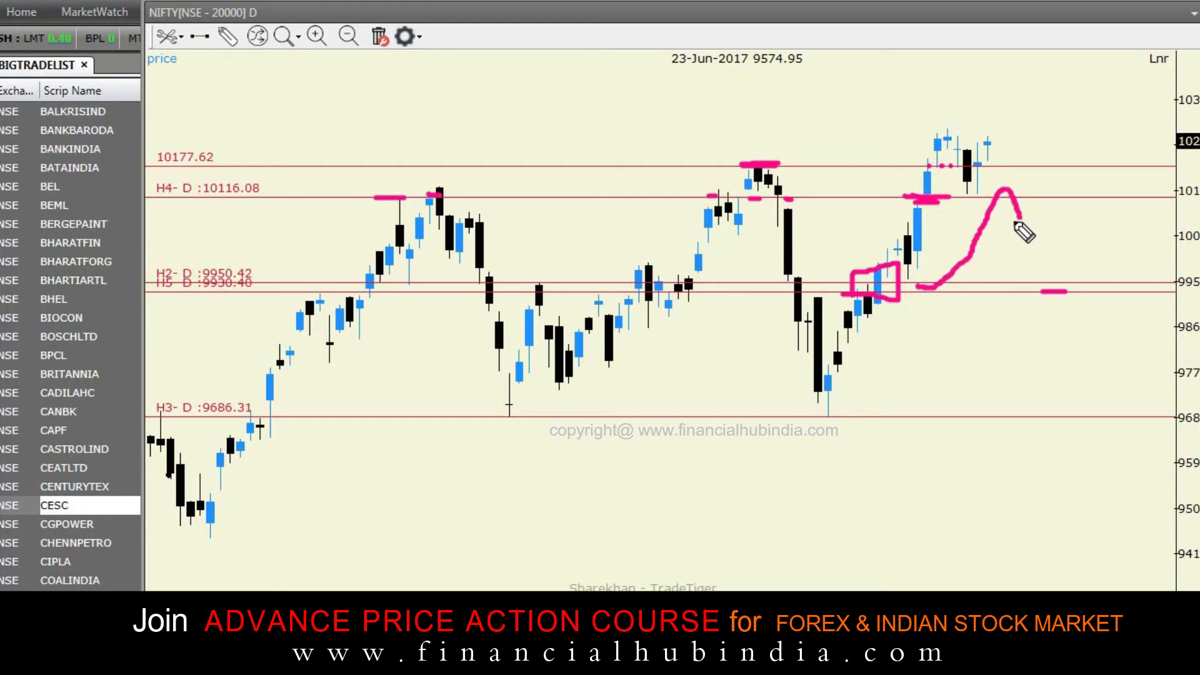
left_click_drag(1009, 220, 1020, 220)
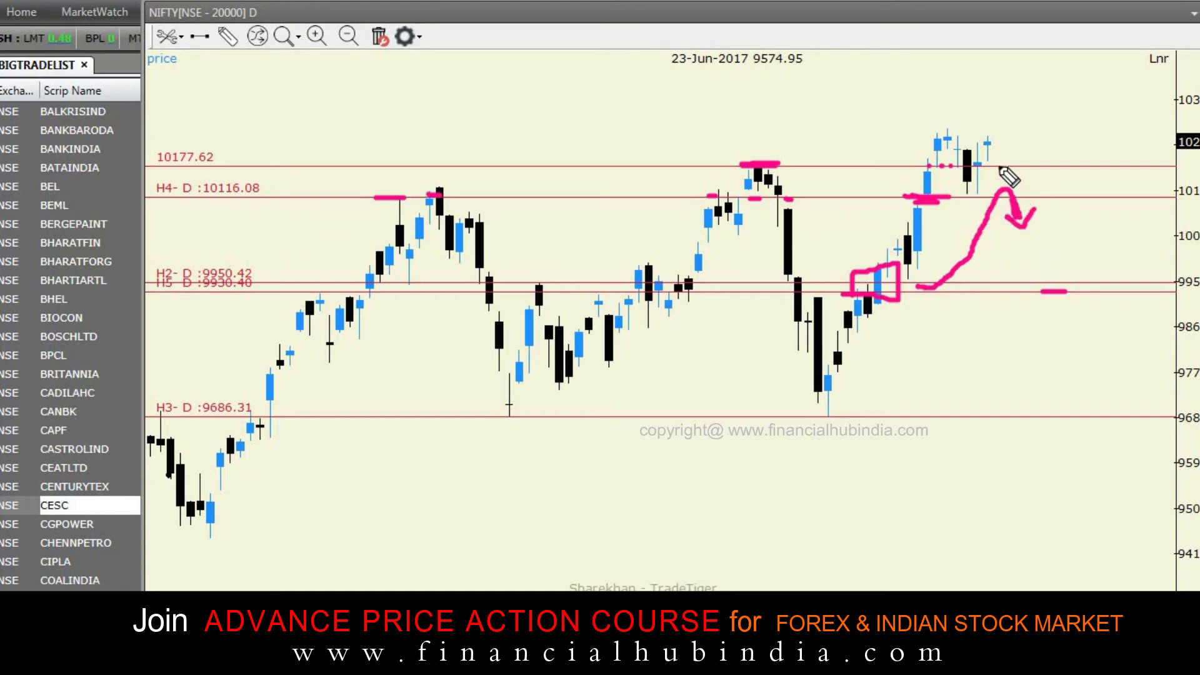
left_click_drag(999, 166, 1053, 167)
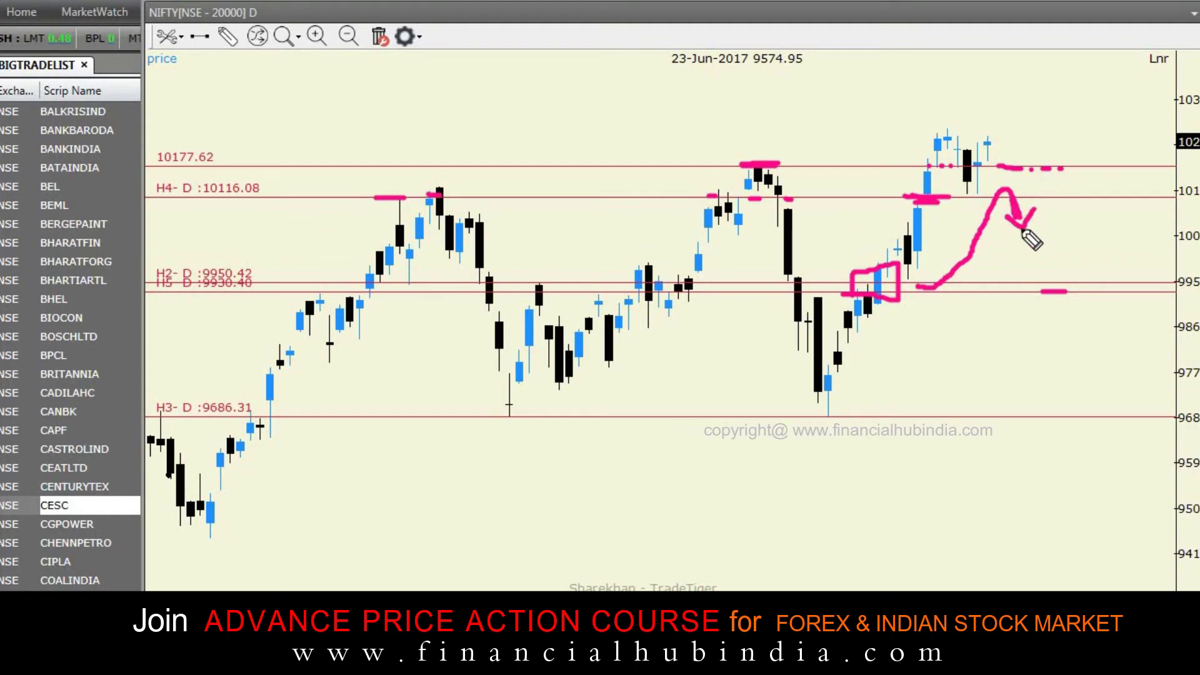
left_click_drag(945, 260, 955, 259)
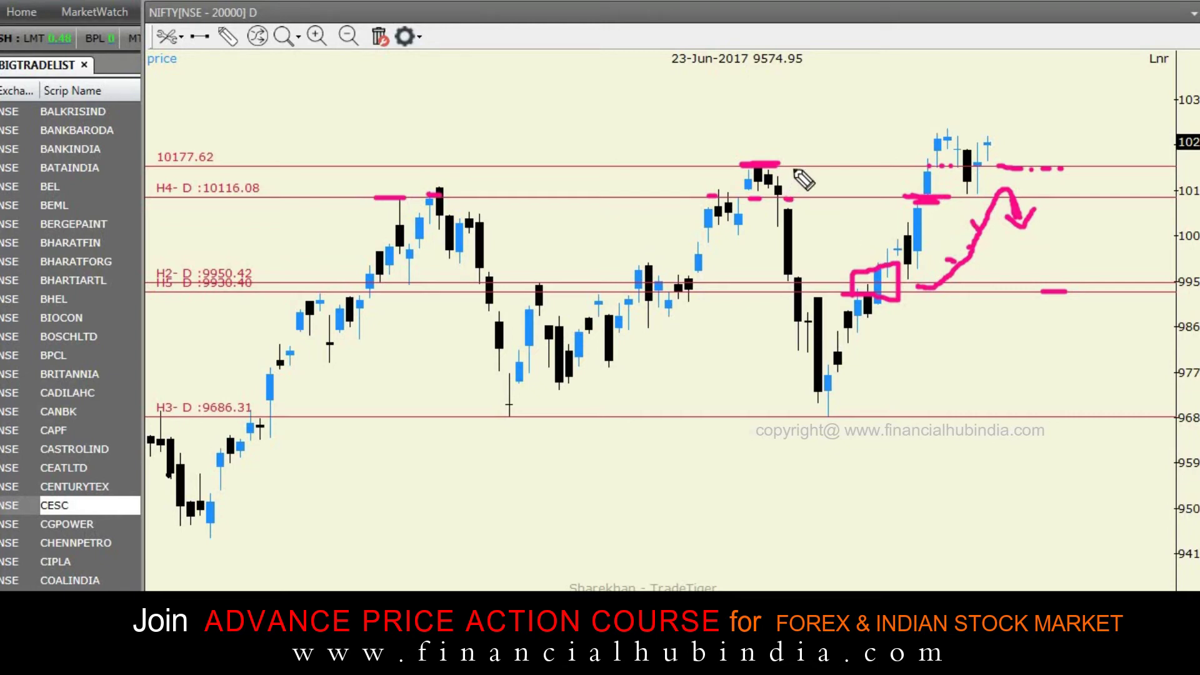
left_click_drag(791, 169, 1061, 166)
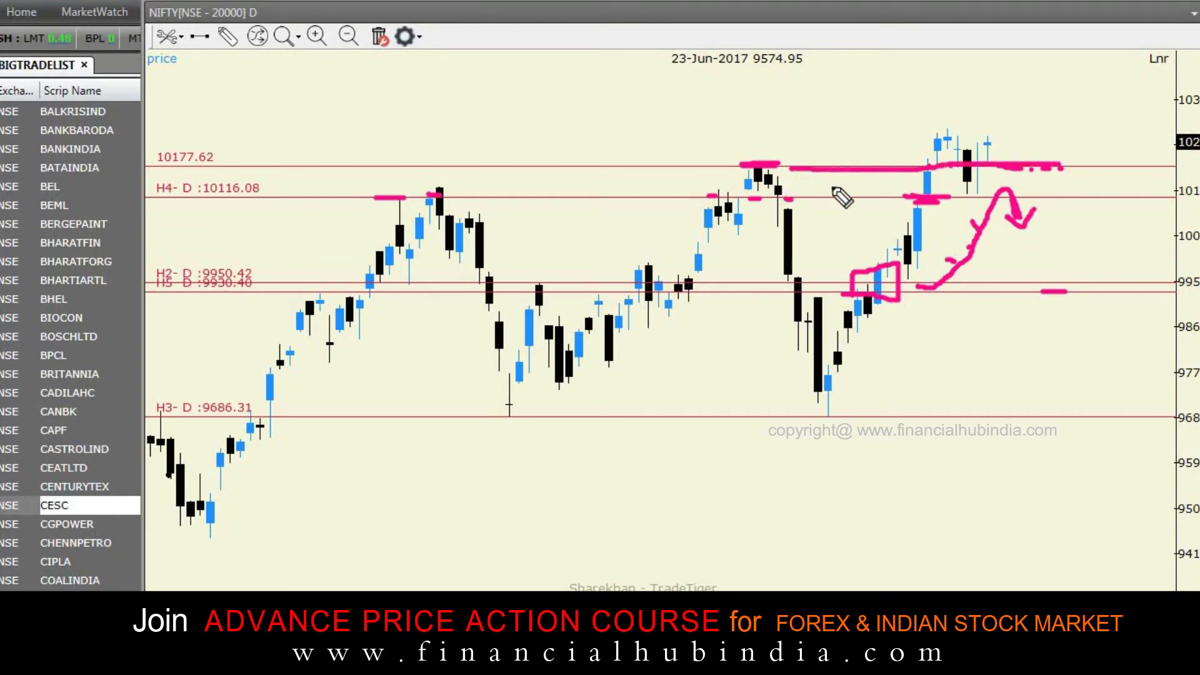
- Underline the two lows on the 9686.31 level and trace a V along the fall and rebound at each
left_click_drag(492, 419, 528, 419)
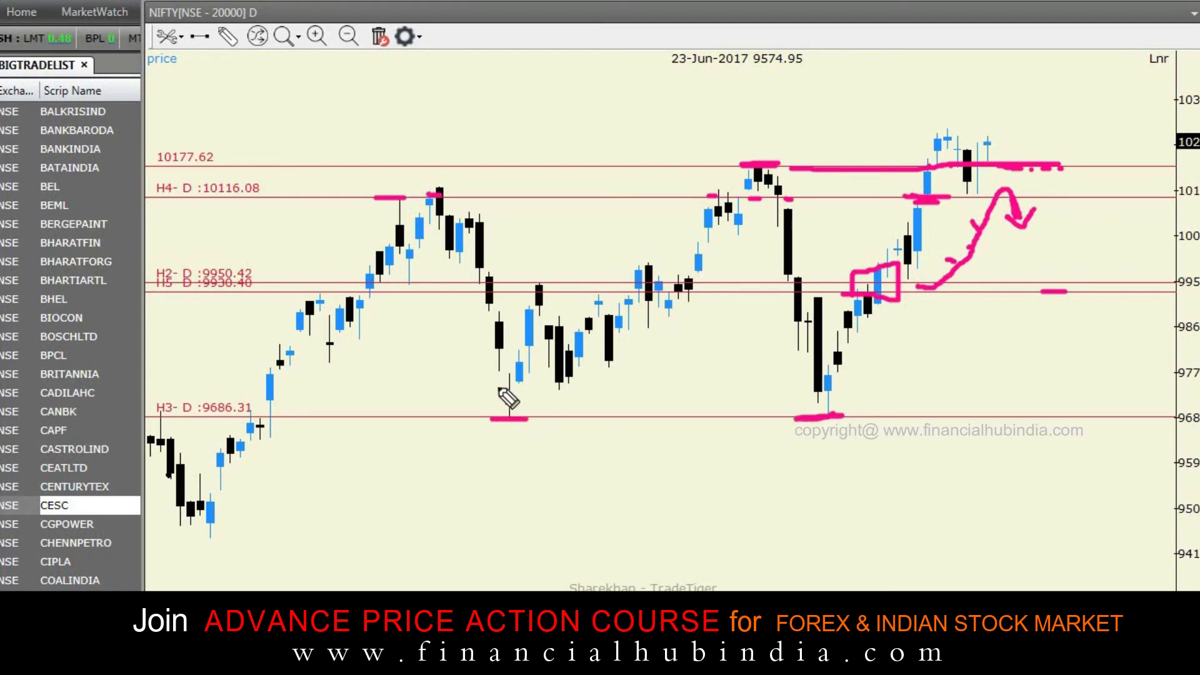
mouse_move(474, 320)
left_mouse_down()
mouse_move(506, 419)
mouse_move(561, 302)
left_mouse_up()
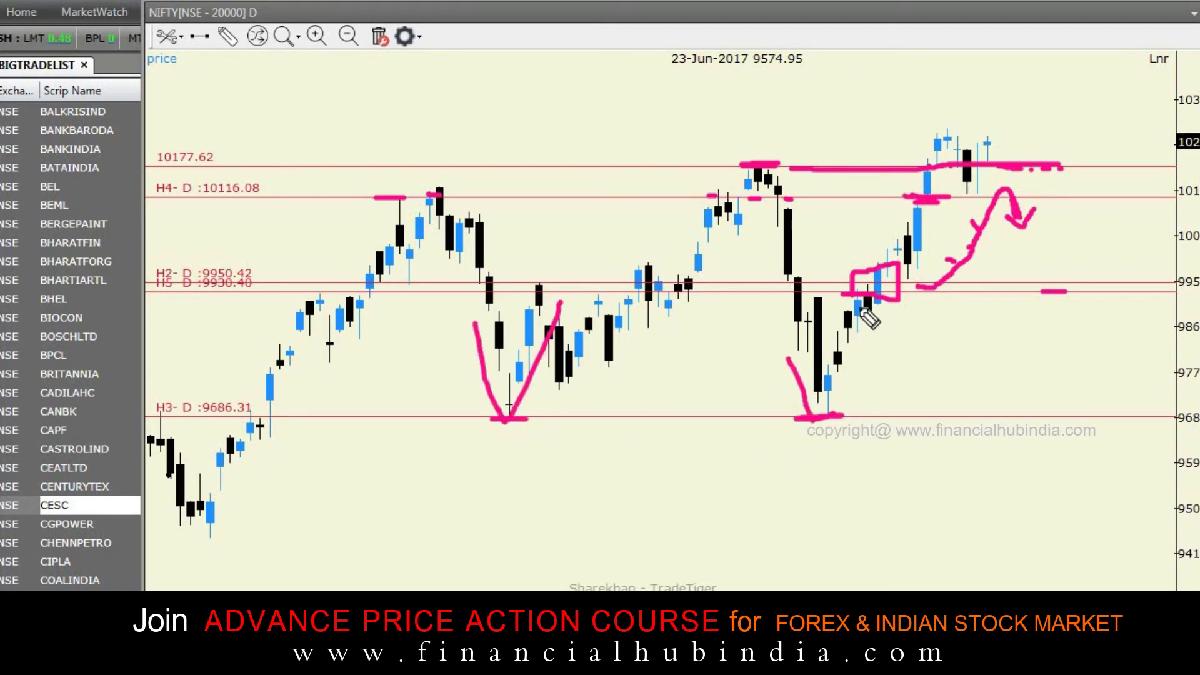
left_click_drag(860, 309, 816, 424)
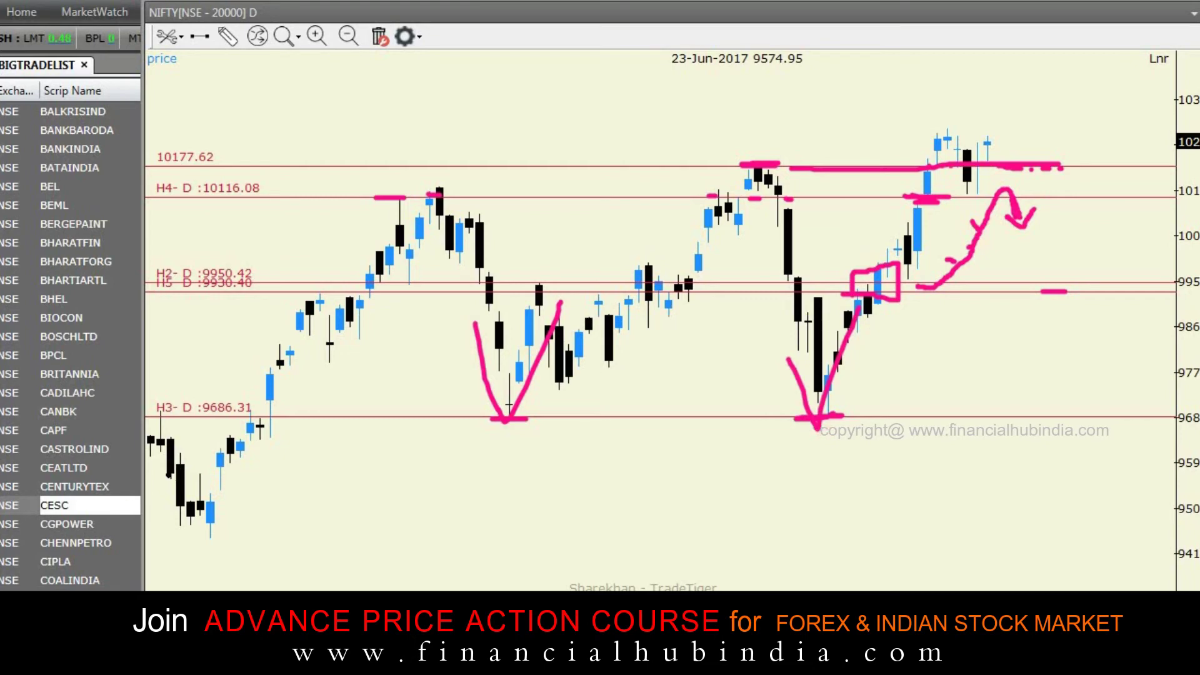
- Clear the annotations and mark the two earlier peaks at the 9686.31 level with inverted V strokes
key("Escape")
left_click(454, 457)
key("Down")
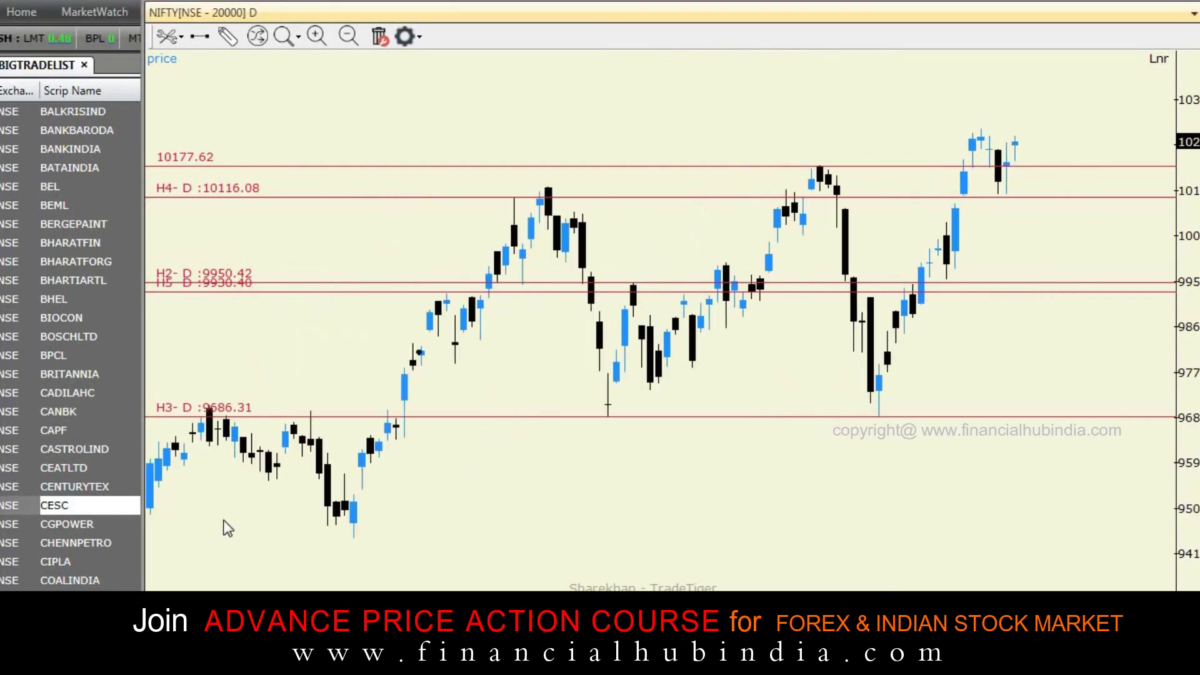
left_click(8, 376)
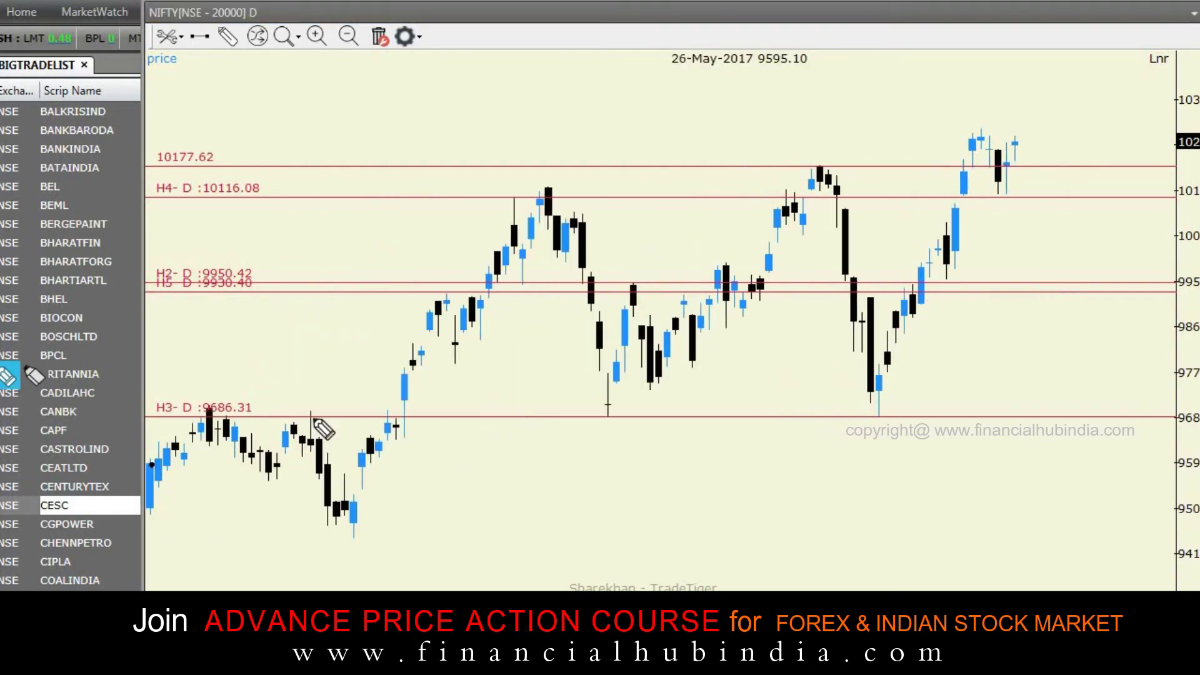
left_click_drag(307, 423, 331, 434)
left_click_drag(196, 429, 234, 428)
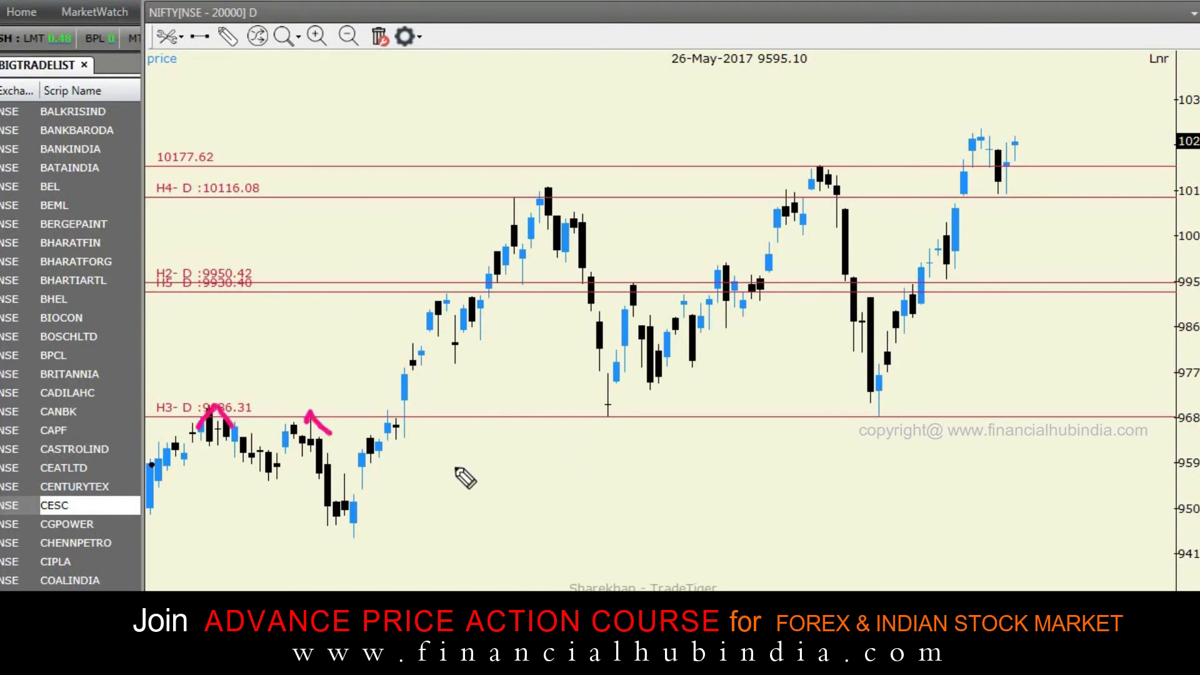
- Mark the two lows at 9686.31 with V strokes and draw a long band along that level through the earlier peaks
left_click_drag(593, 396, 642, 381)
left_click_drag(860, 404, 915, 380)
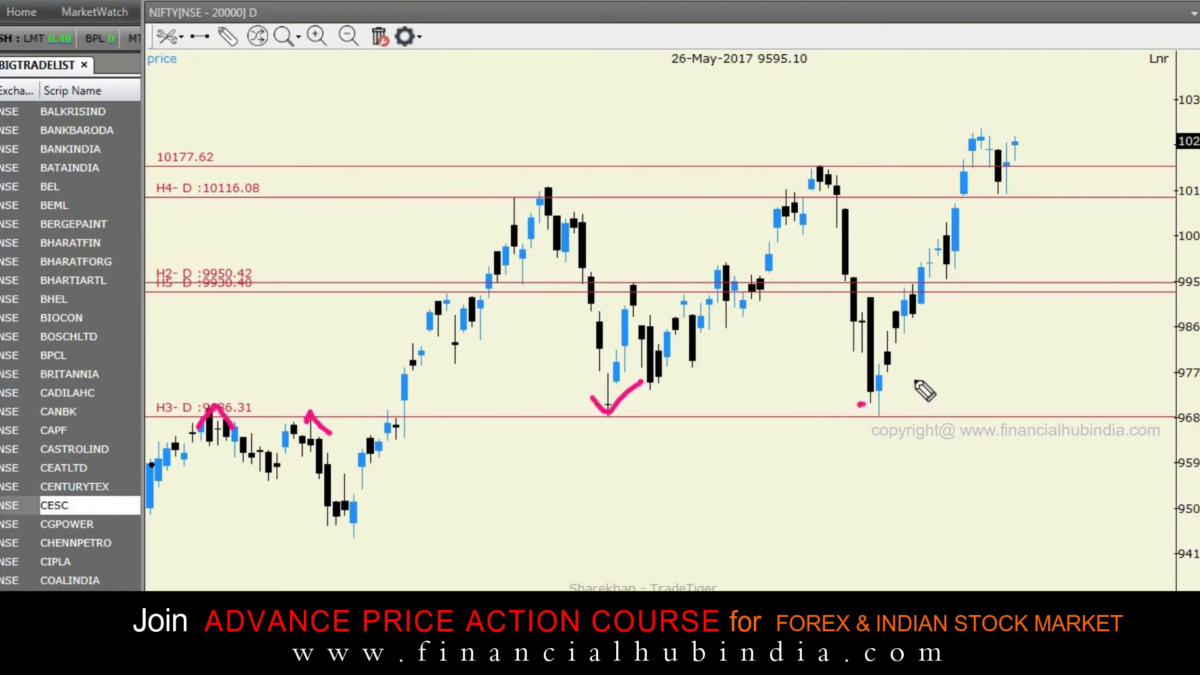
mouse_move(189, 414)
left_mouse_down()
mouse_move(490, 428)
mouse_move(866, 406)
left_mouse_up()
mouse_move(1111, 413)
left_mouse_down()
mouse_move(1079, 428)
mouse_move(245, 428)
left_mouse_up()
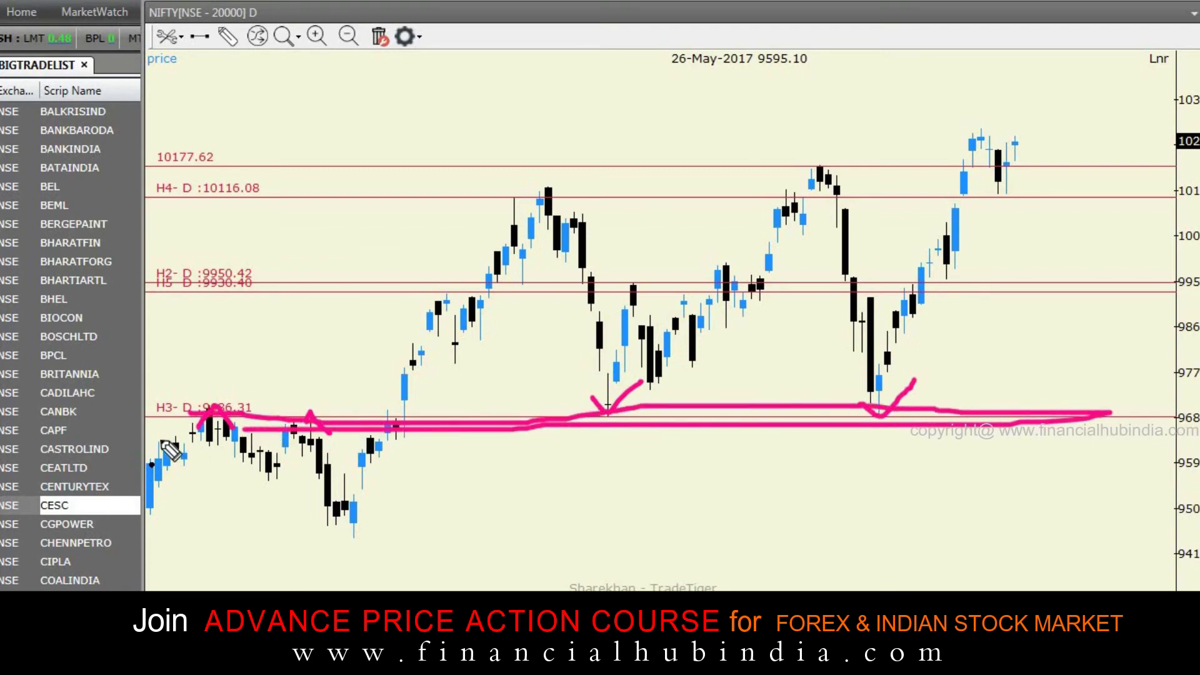
- Clear the annotations and switch from the NIFTY chart to the CESC daily chart
left_click(8, 375)
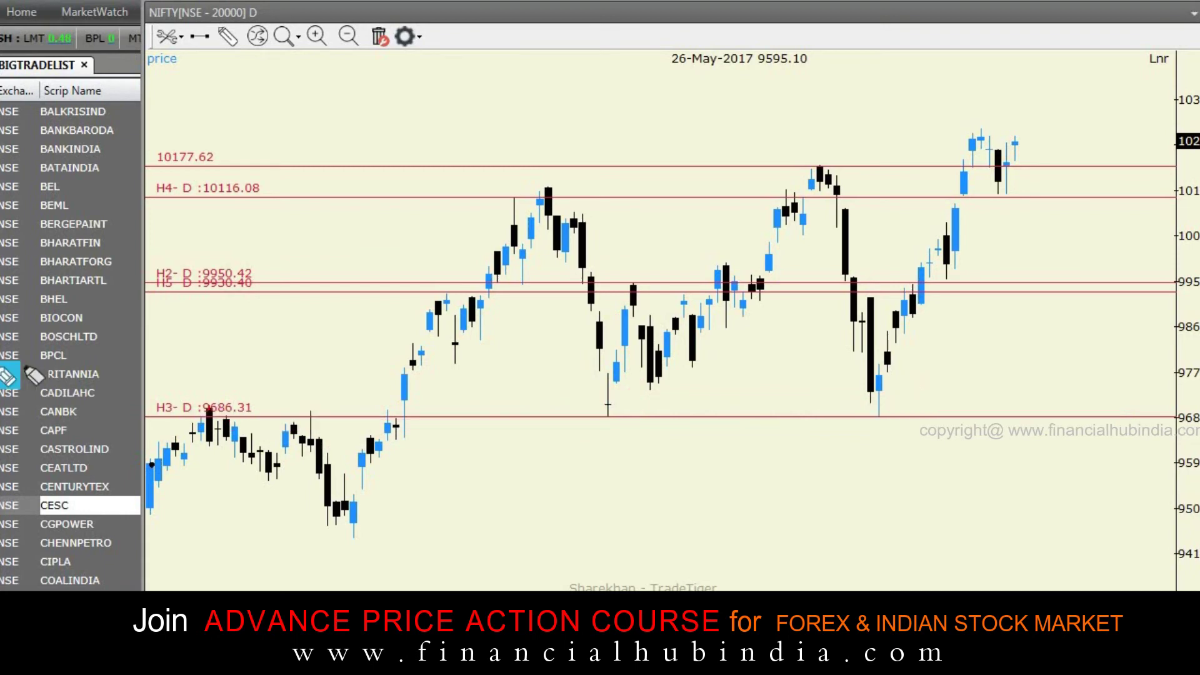
left_click(490, 501)
scroll(486, 493, "up", 2)
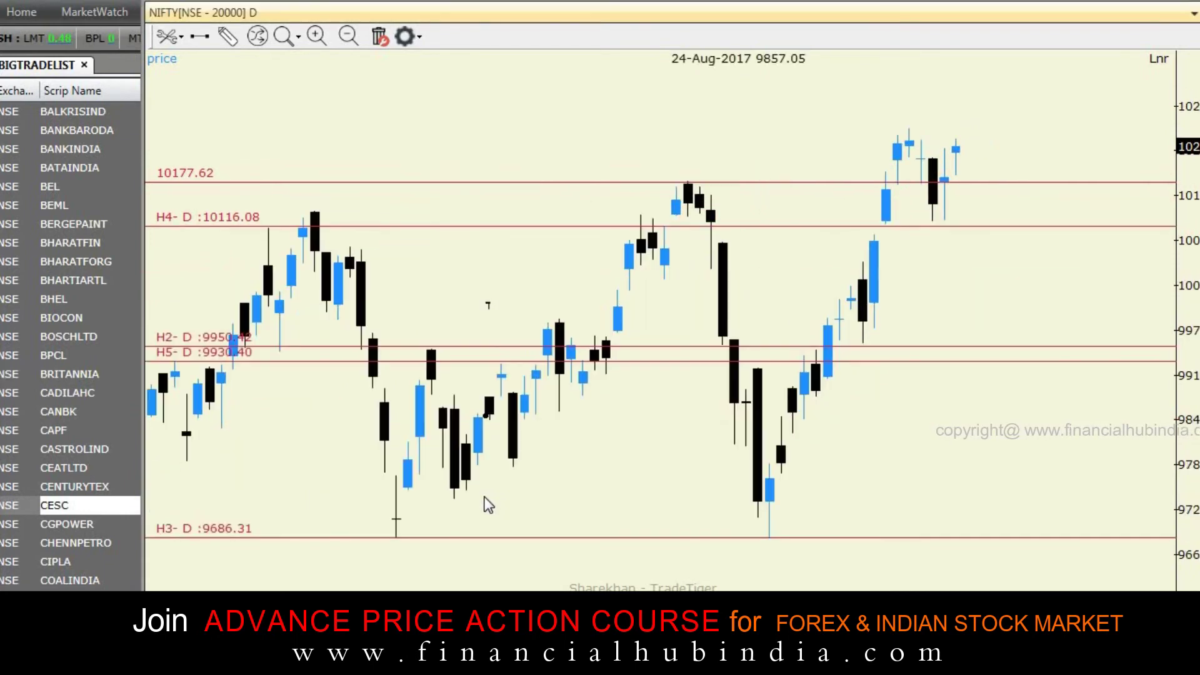
scroll(486, 490, "down", 1)
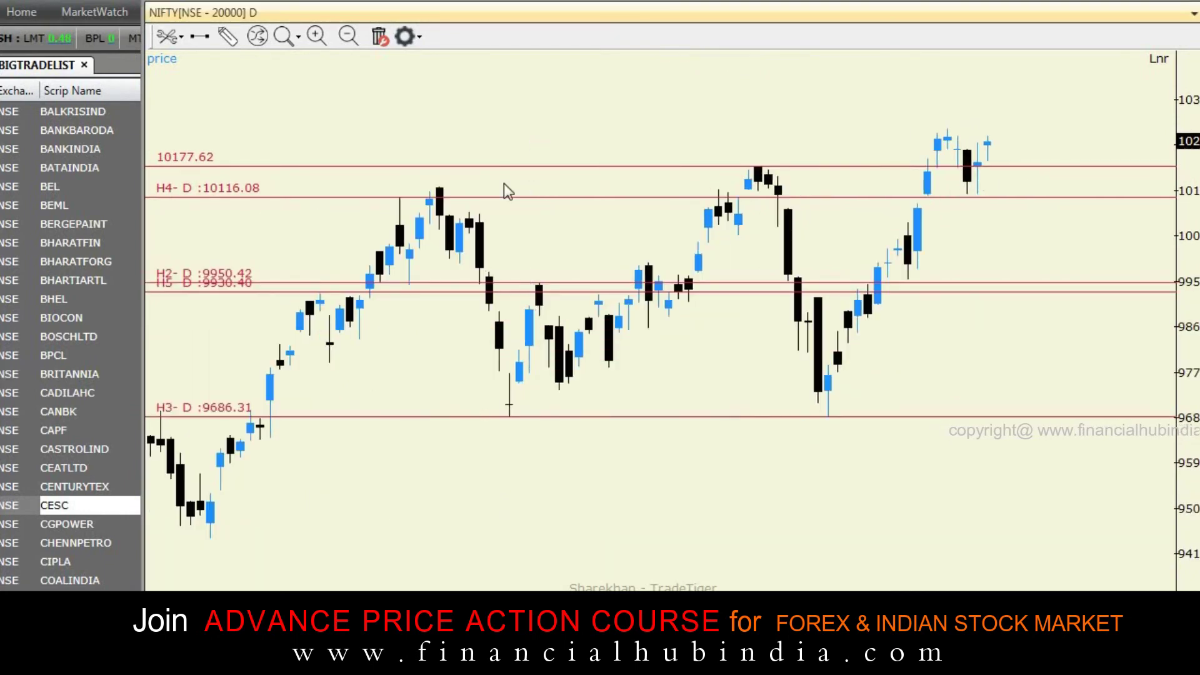
left_click(60, 509)
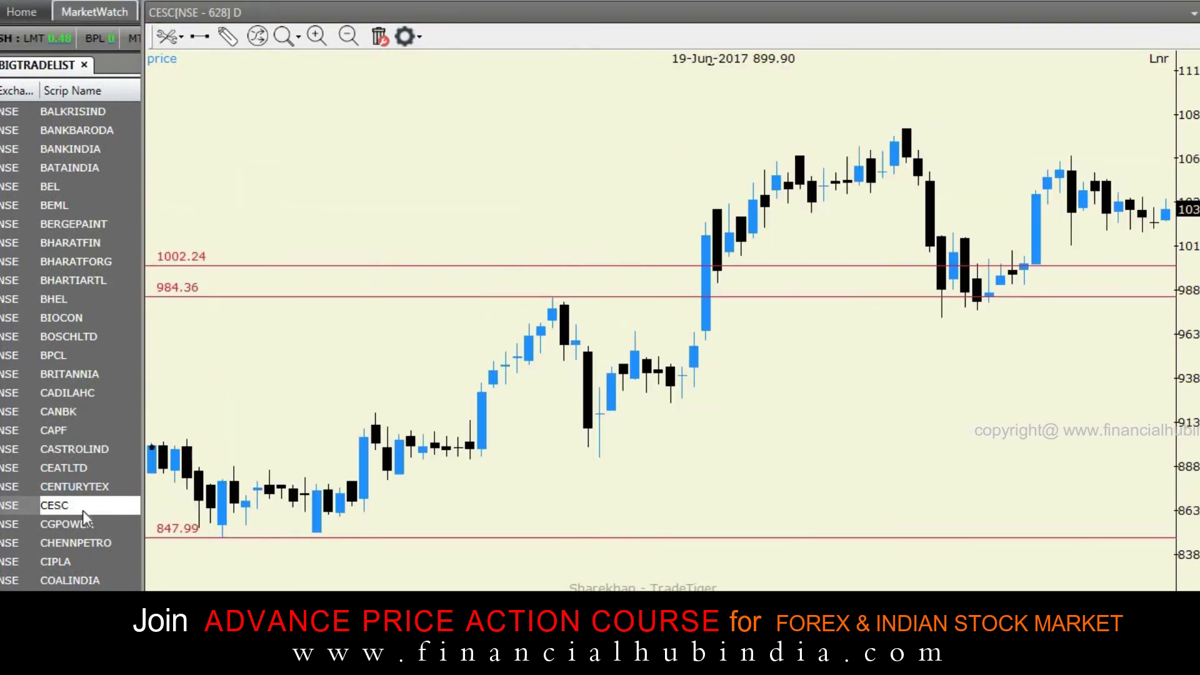
left_click(298, 201)
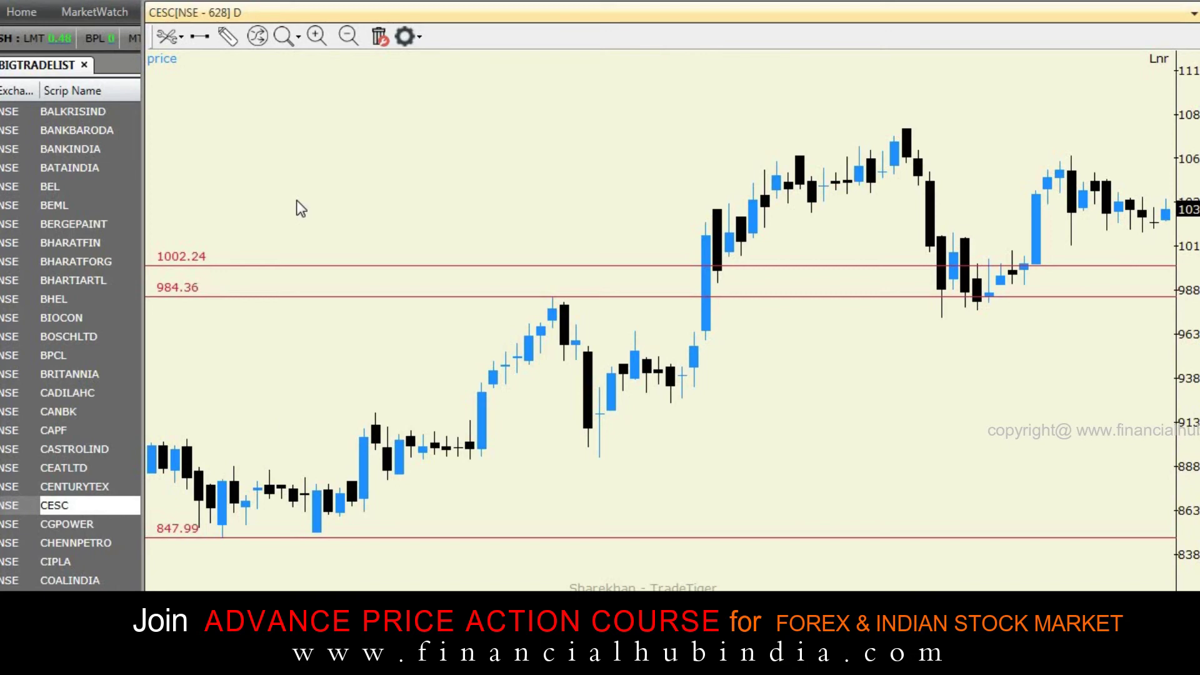
- Underline the CESC title of the chart with the earlier candles around the 1002.24 peak in view
scroll(298, 201, "down", 2)
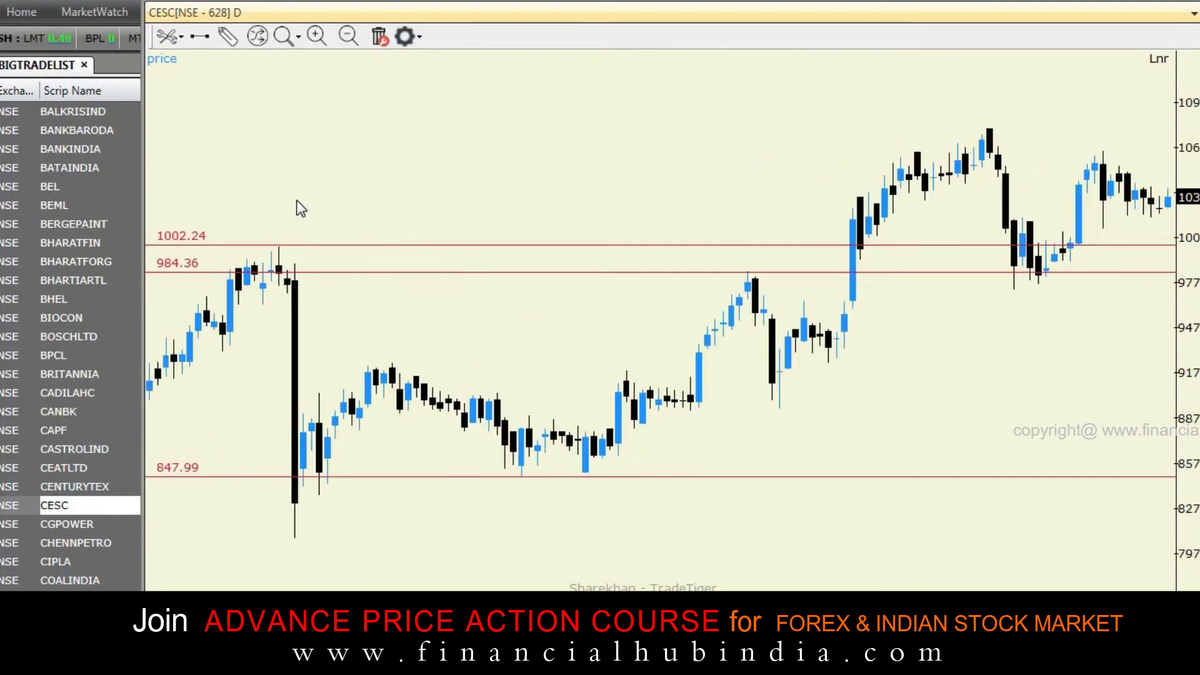
scroll(298, 201, "up", 1)
key("Left")
key("Left")
key("Left")
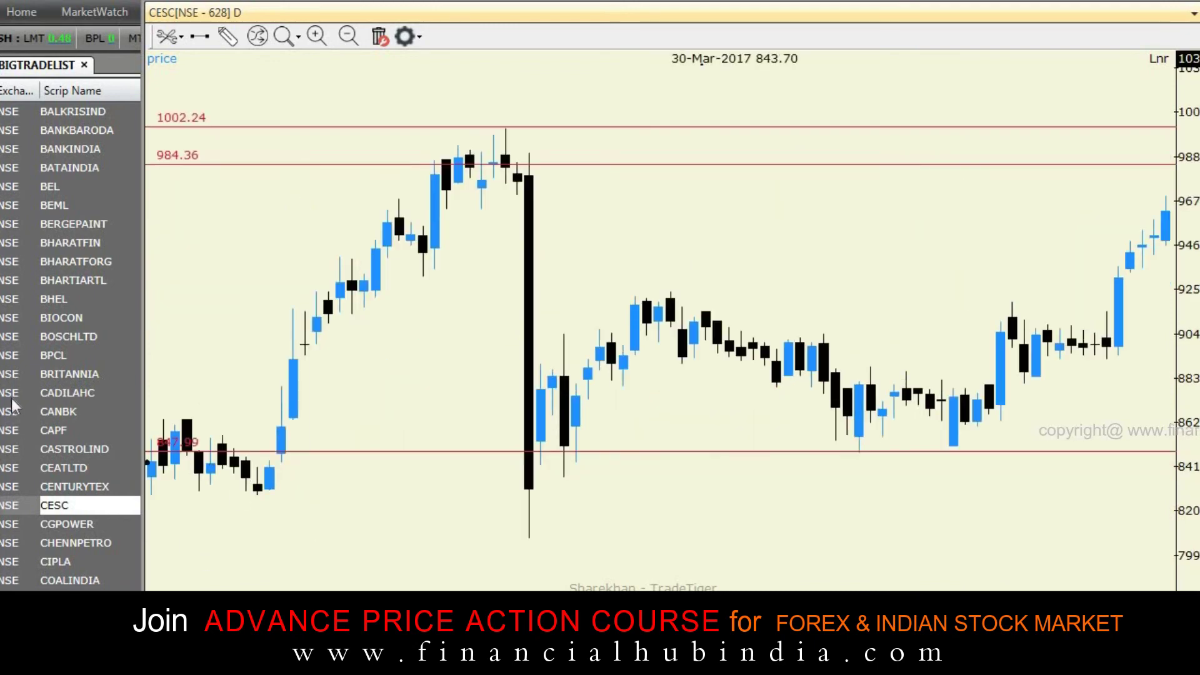
left_click(8, 376)
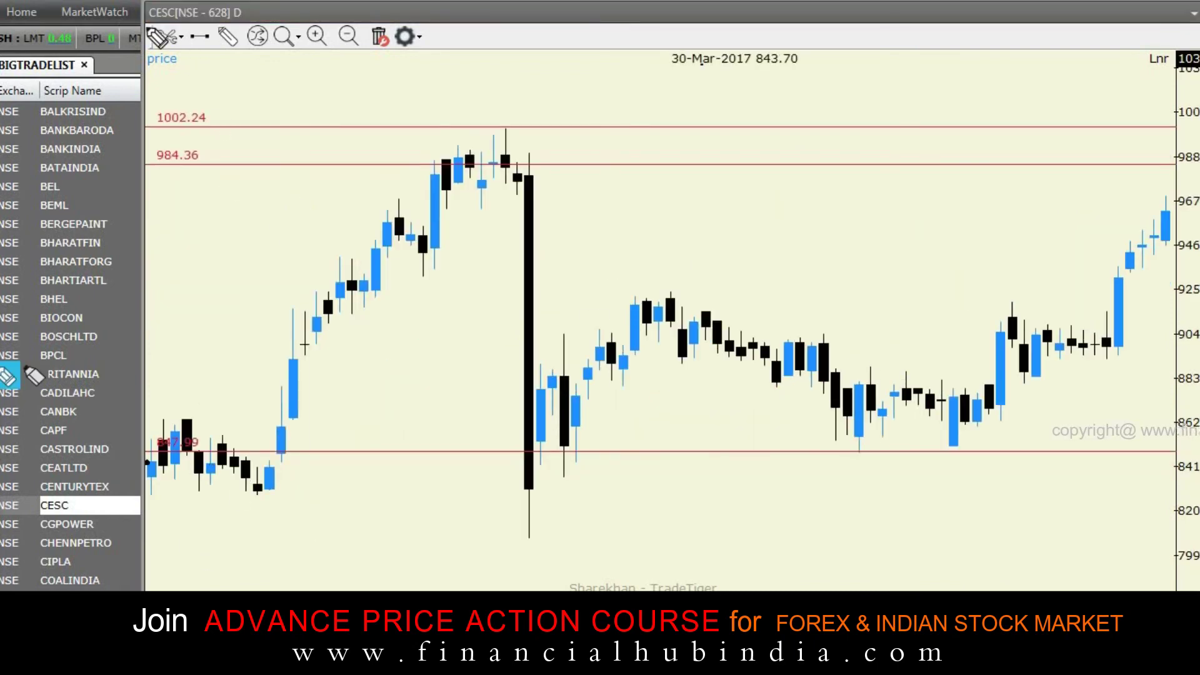
left_click_drag(148, 27, 194, 30)
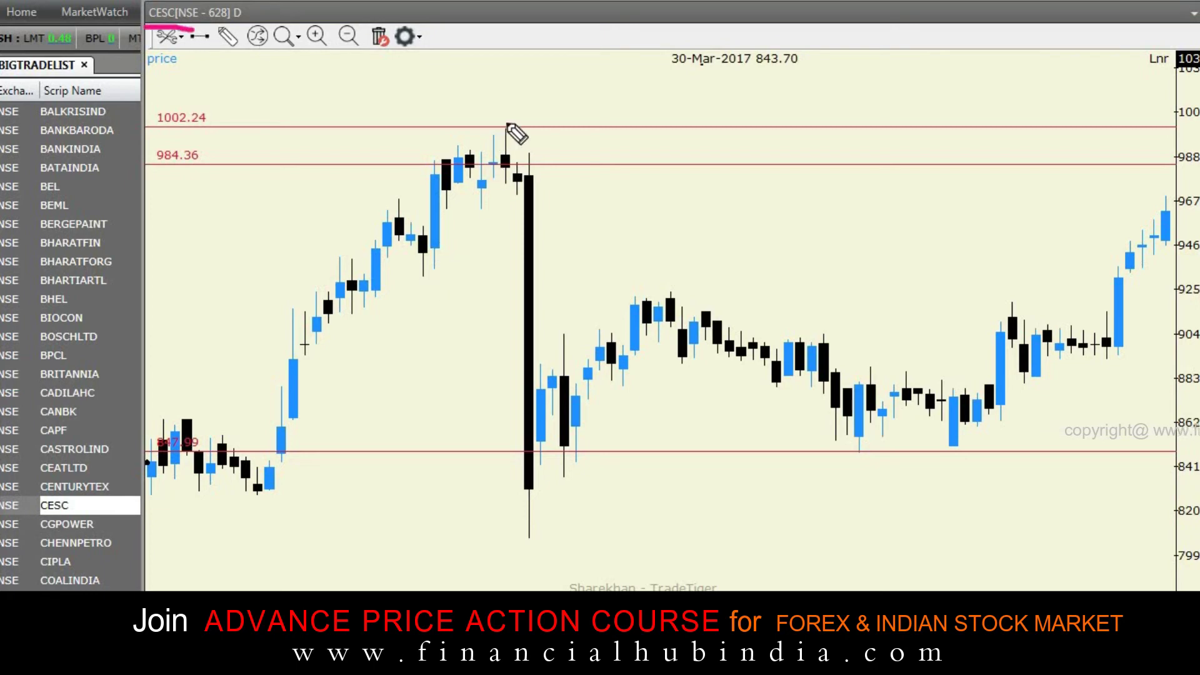
- Mark the 1002.24 peak with a down arrow and a horizontal line, and trace the rise into it and the sharp fall from it
left_click_drag(493, 135, 519, 133)
mouse_move(500, 80)
left_mouse_down()
mouse_move(502, 125)
mouse_move(595, 128)
left_mouse_up()
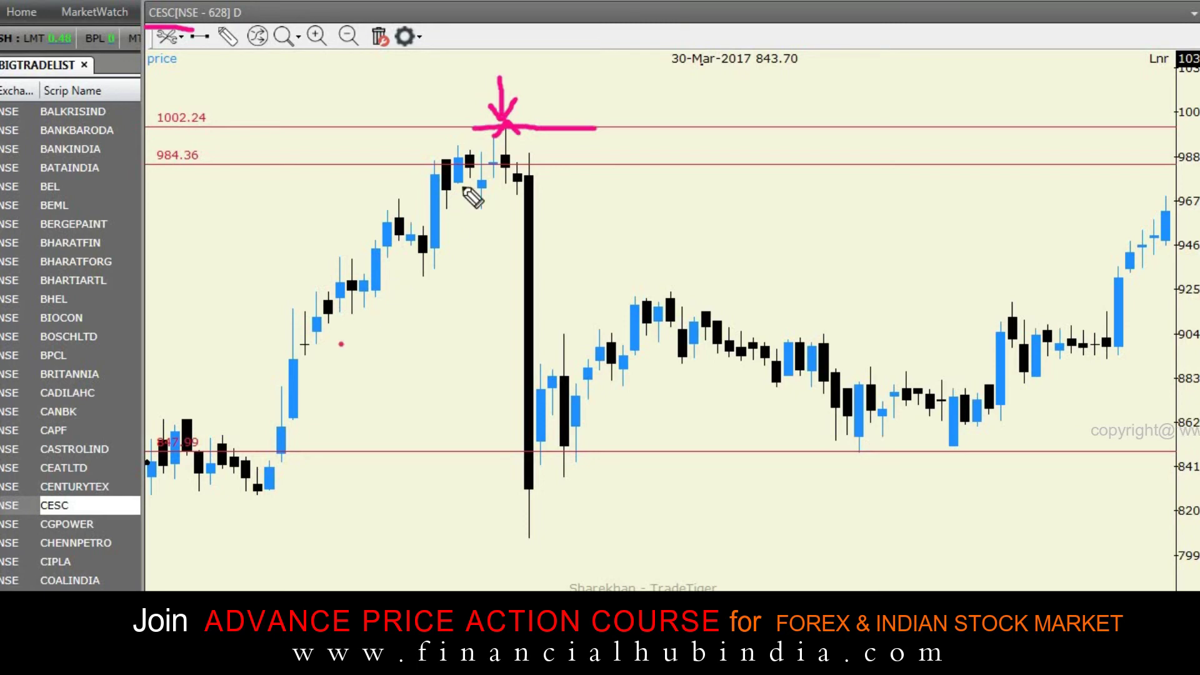
mouse_move(465, 188)
left_mouse_down()
mouse_move(514, 210)
mouse_move(542, 455)
left_mouse_up()
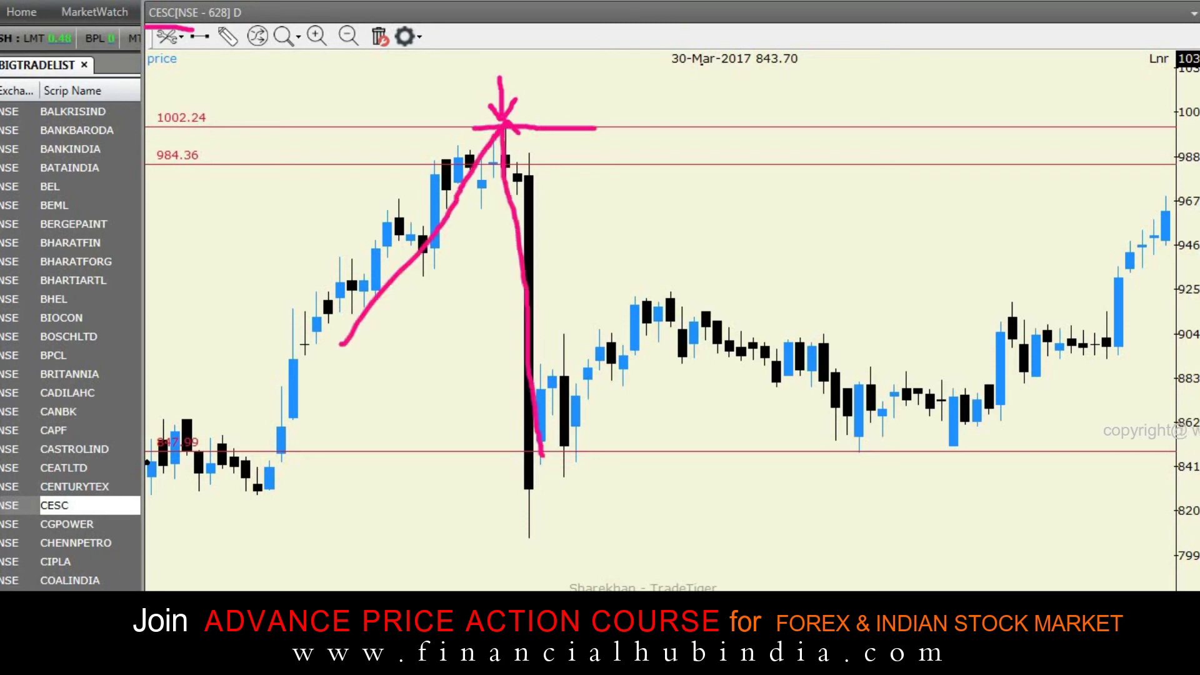
- Clear the annotations, underline the 984.36 label and draw a cap line over the candle bodies at that level
key("Escape")
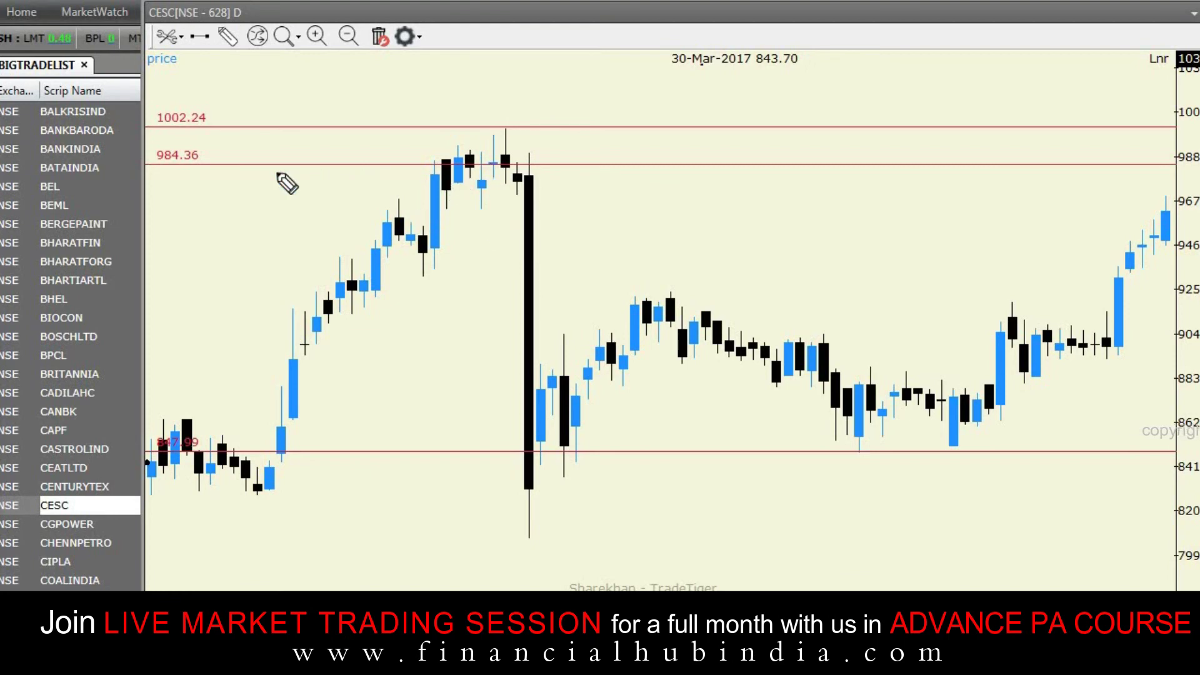
left_click_drag(147, 166, 204, 174)
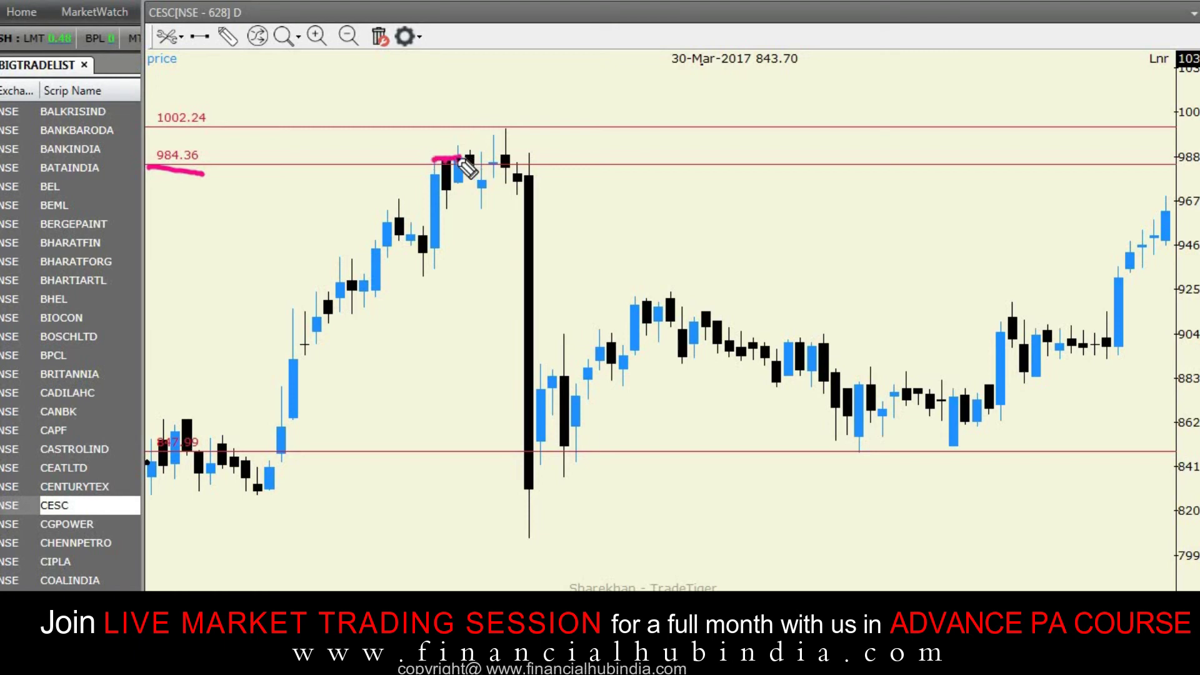
left_click_drag(463, 161, 478, 164)
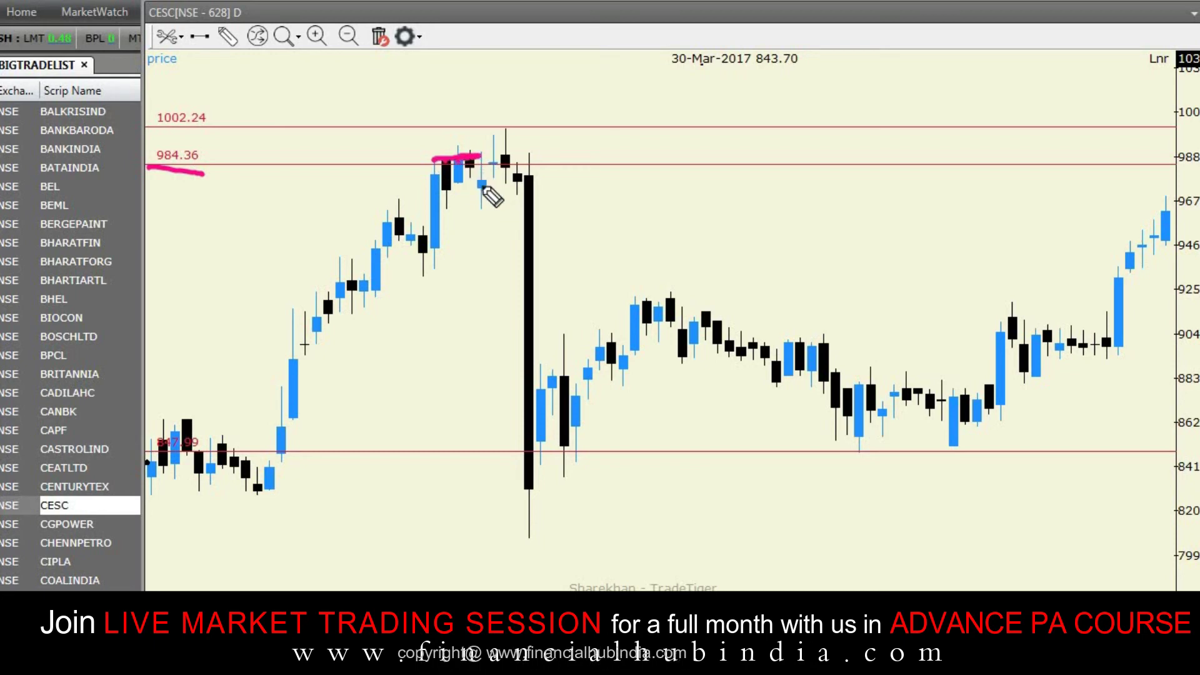
left_click_drag(479, 156, 445, 181)
- Dot the candles beneath the 984.36 cap line one by one and thicken the cap
left_click(435, 185)
left_click(457, 172)
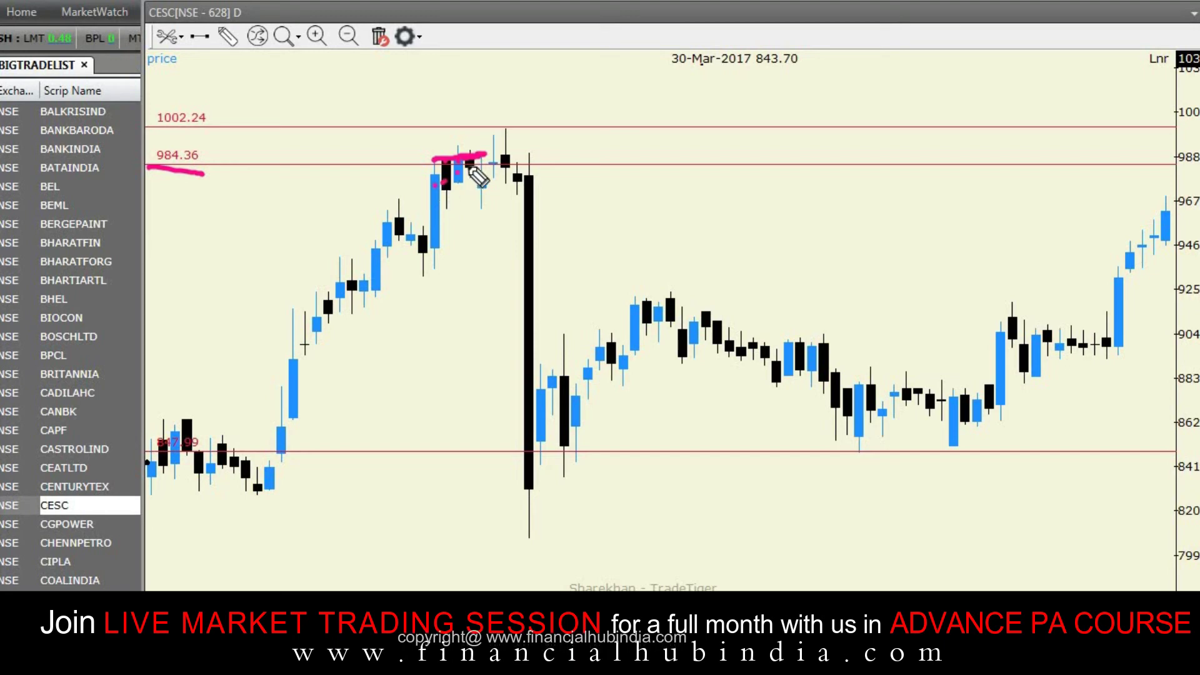
left_click(469, 163)
left_click(488, 191)
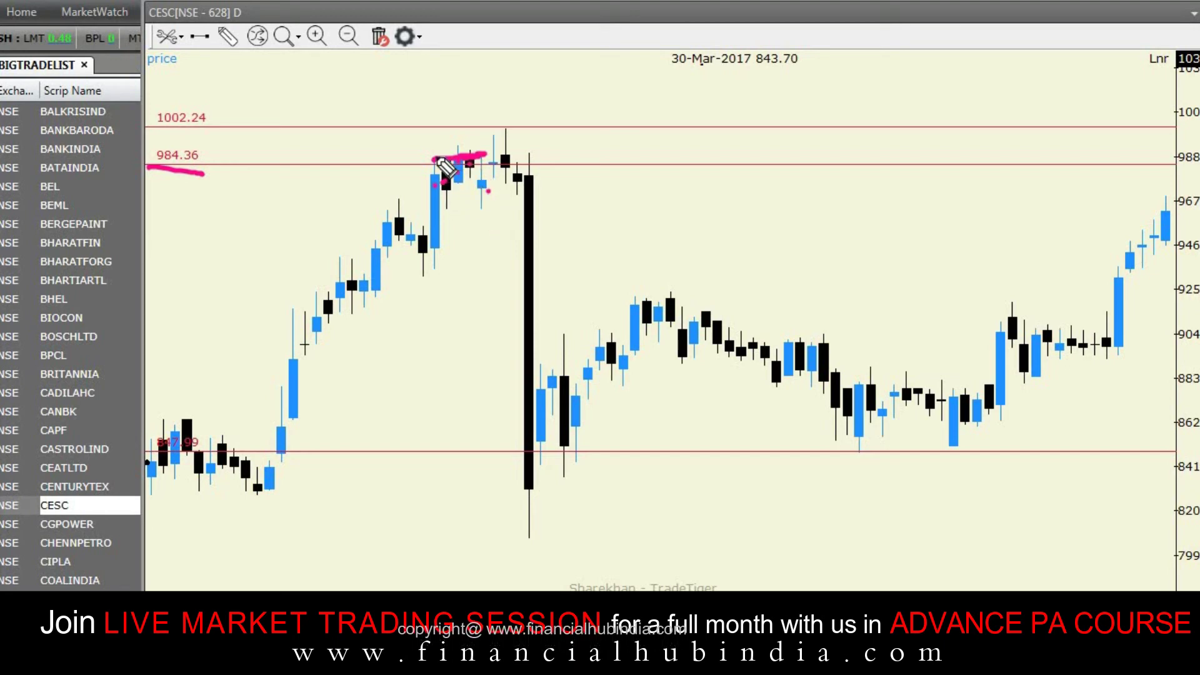
left_click_drag(435, 158, 478, 155)
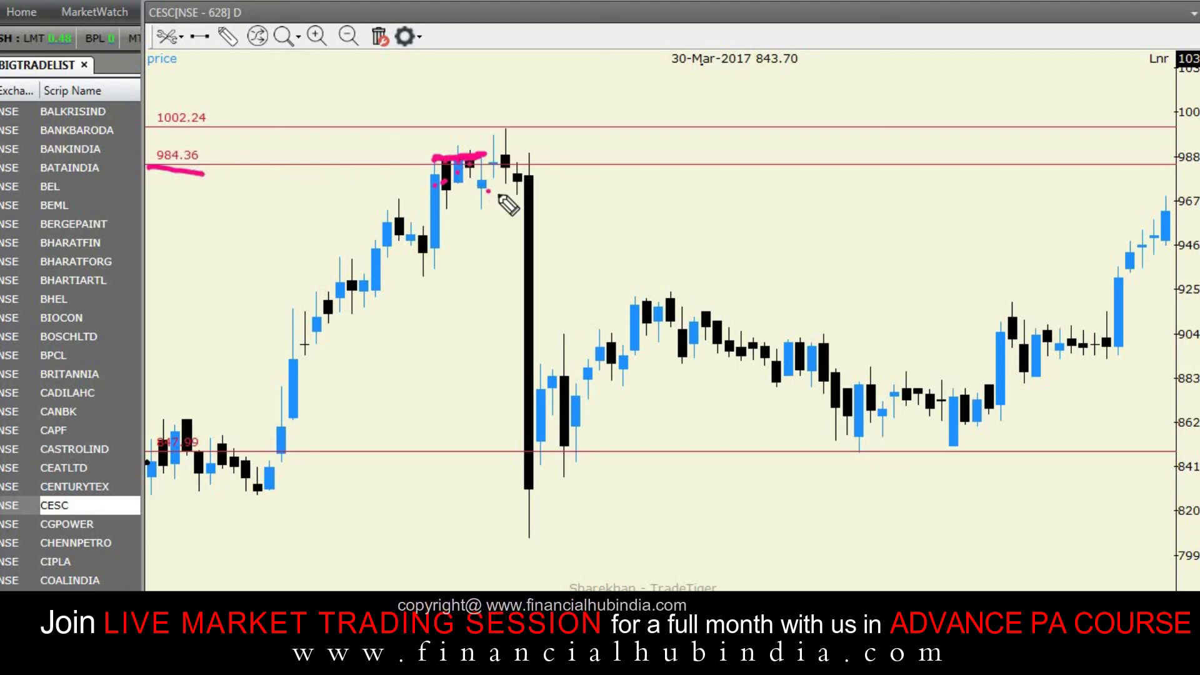
- Draw a down arrow on the dip candle below 984.36 and extend the cap line to the candles before the big fall
left_click(481, 190)
mouse_move(477, 173)
left_mouse_down()
mouse_move(483, 199)
mouse_move(501, 157)
left_mouse_up()
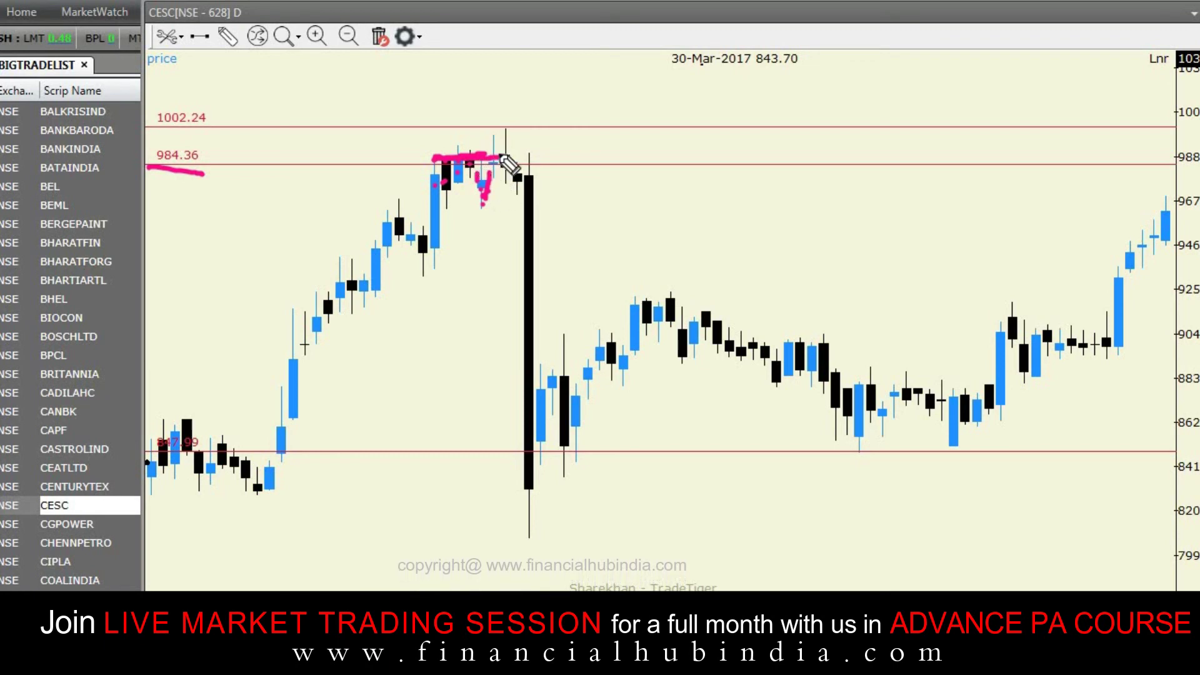
left_click_drag(500, 155, 515, 153)
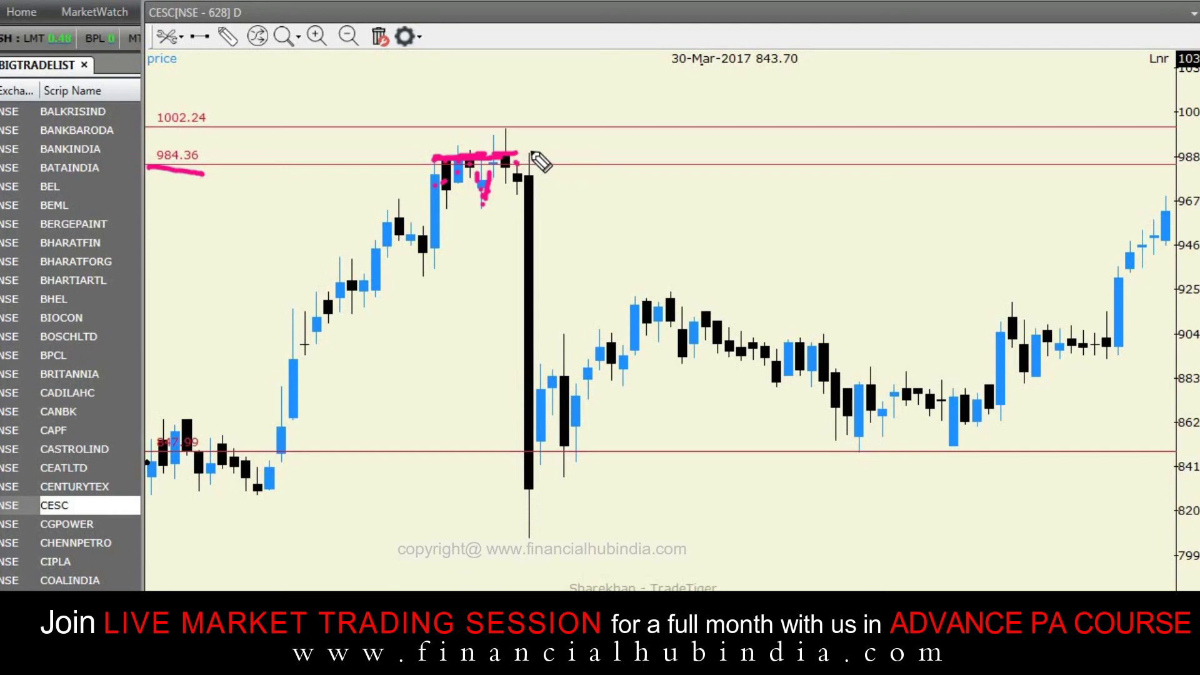
- Draw a down arrow beside the big fall candle and lengthen the 984.36 line across the peak and beside its label
mouse_move(518, 153)
left_mouse_down()
mouse_move(538, 156)
mouse_move(557, 256)
mouse_move(575, 236)
left_mouse_up()
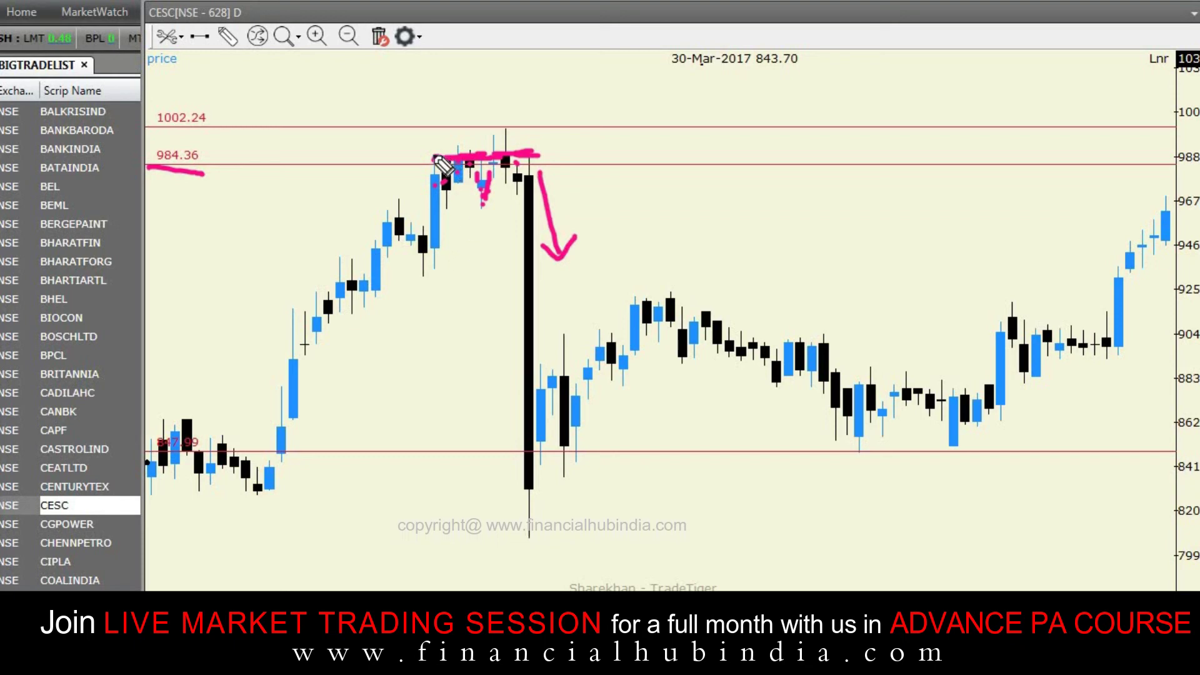
left_click_drag(406, 158, 564, 160)
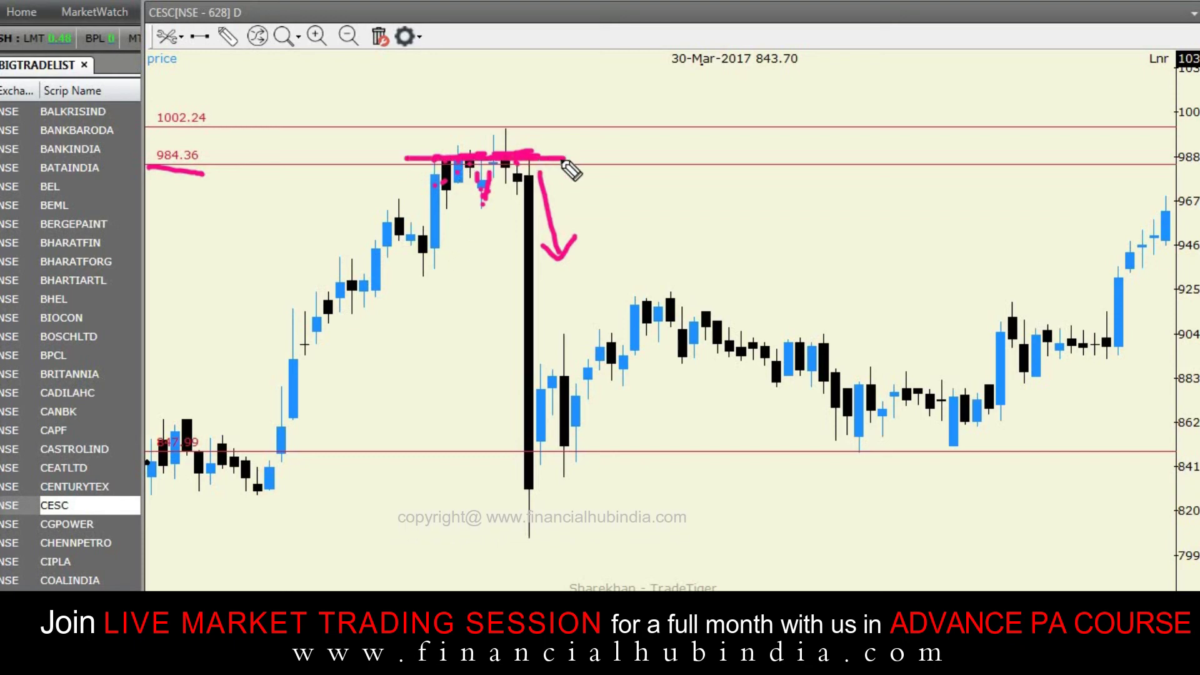
left_click_drag(151, 164, 305, 164)
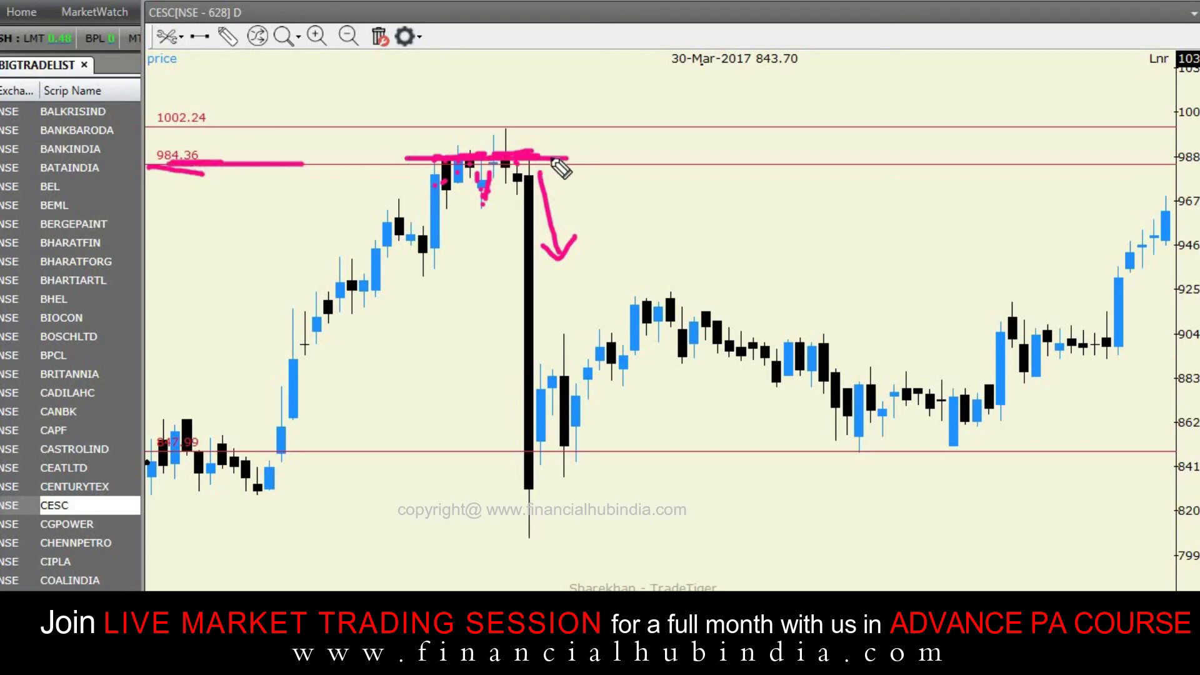
- Cap the peak's high at 1002.24 and outline a box over the zone between 984.36 and 1002.24 at the peak
left_click_drag(492, 126, 518, 126)
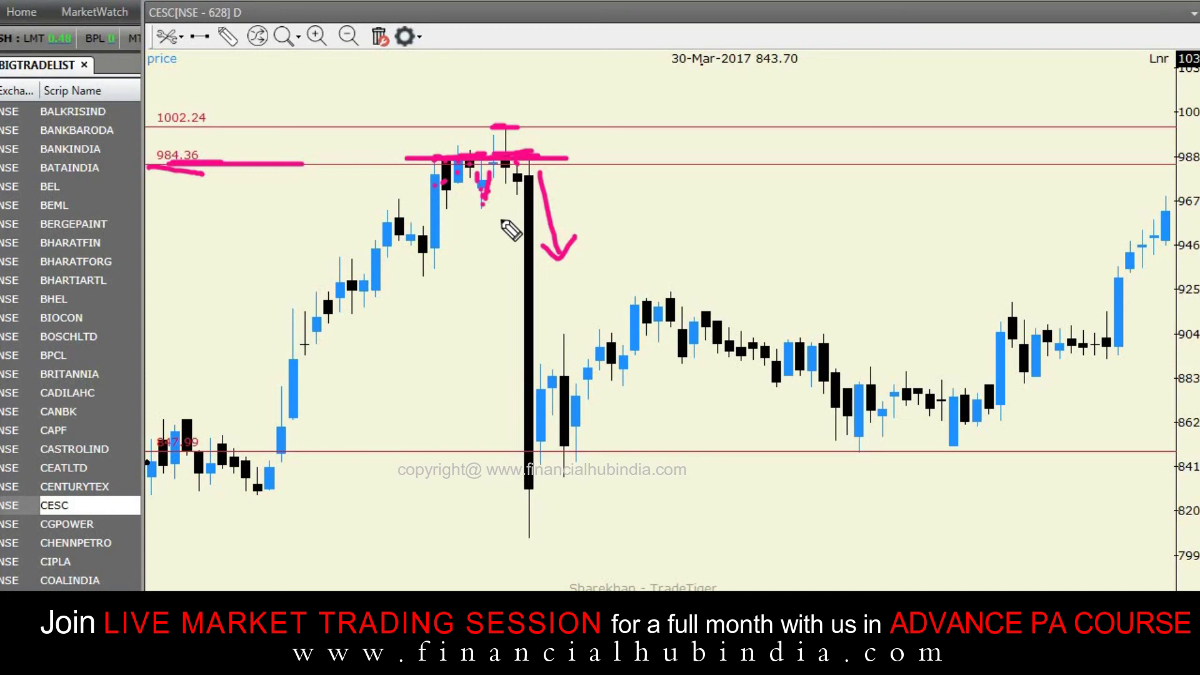
left_click_drag(536, 126, 607, 120)
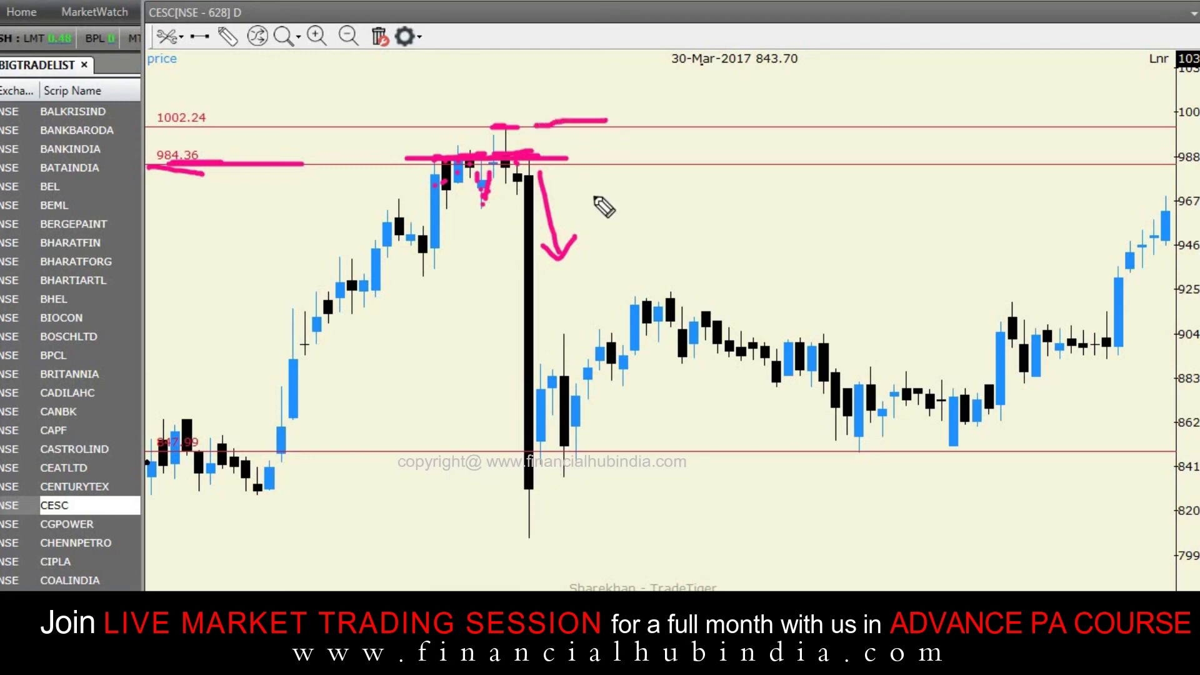
mouse_move(566, 164)
left_mouse_down()
mouse_move(632, 121)
mouse_move(609, 117)
left_mouse_up()
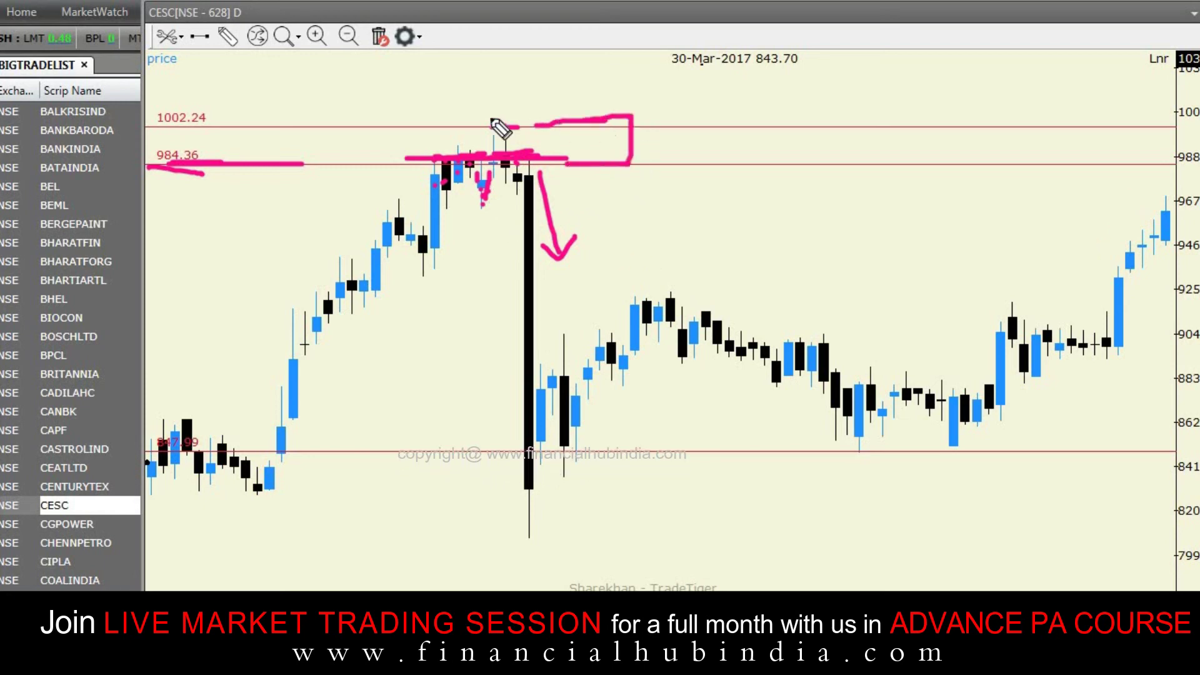
mouse_move(494, 122)
left_mouse_down()
mouse_move(492, 170)
mouse_move(508, 175)
left_mouse_up()
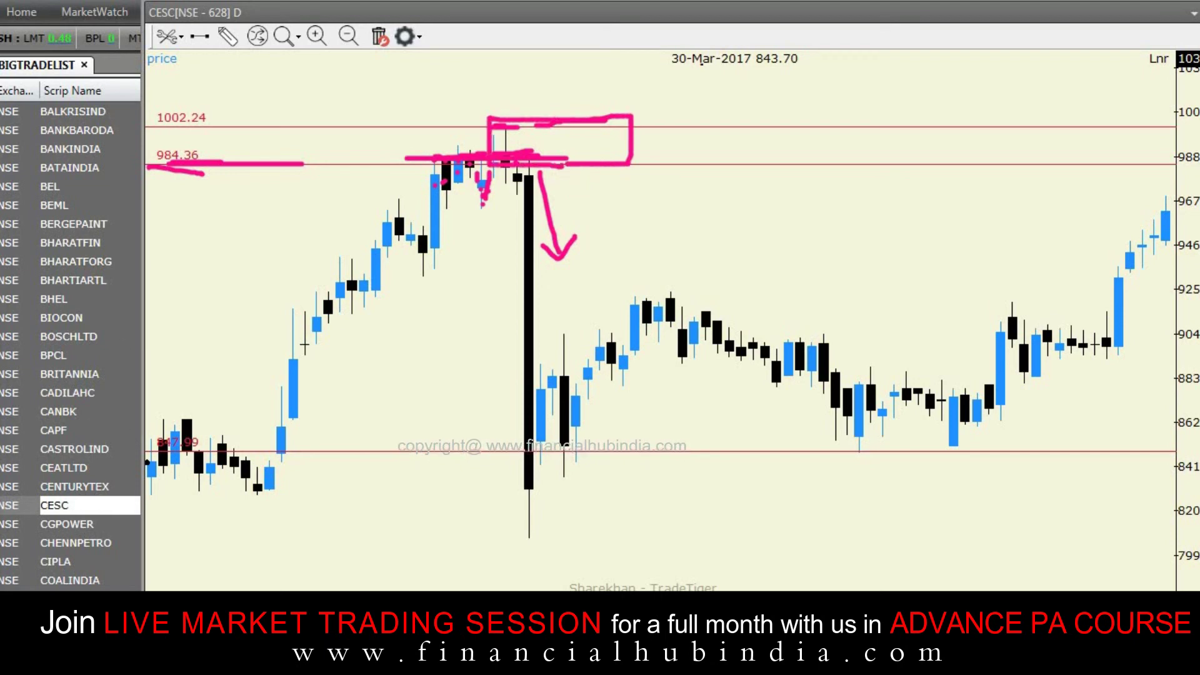
- Clear the annotations, trace the later rally to 984.36 with a capped up arrow, and box the base it started from
key("Escape")
scroll(421, 236, "down", 3)
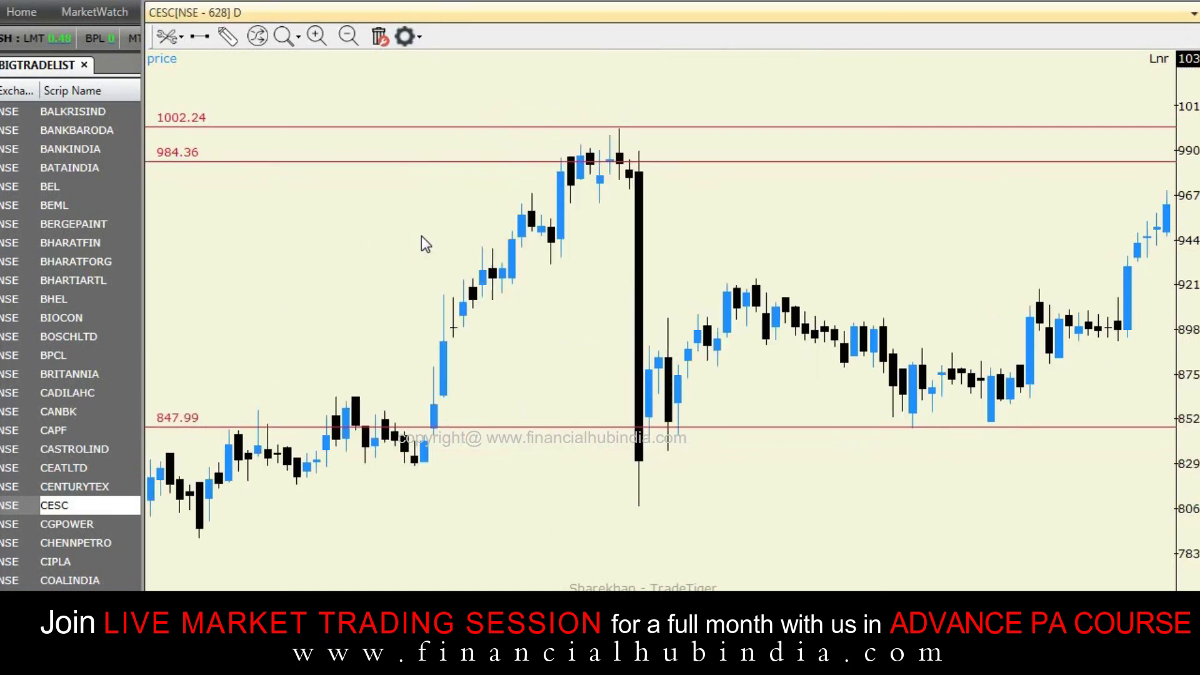
scroll(421, 237, "up", 3)
key("Right")
key("Right")
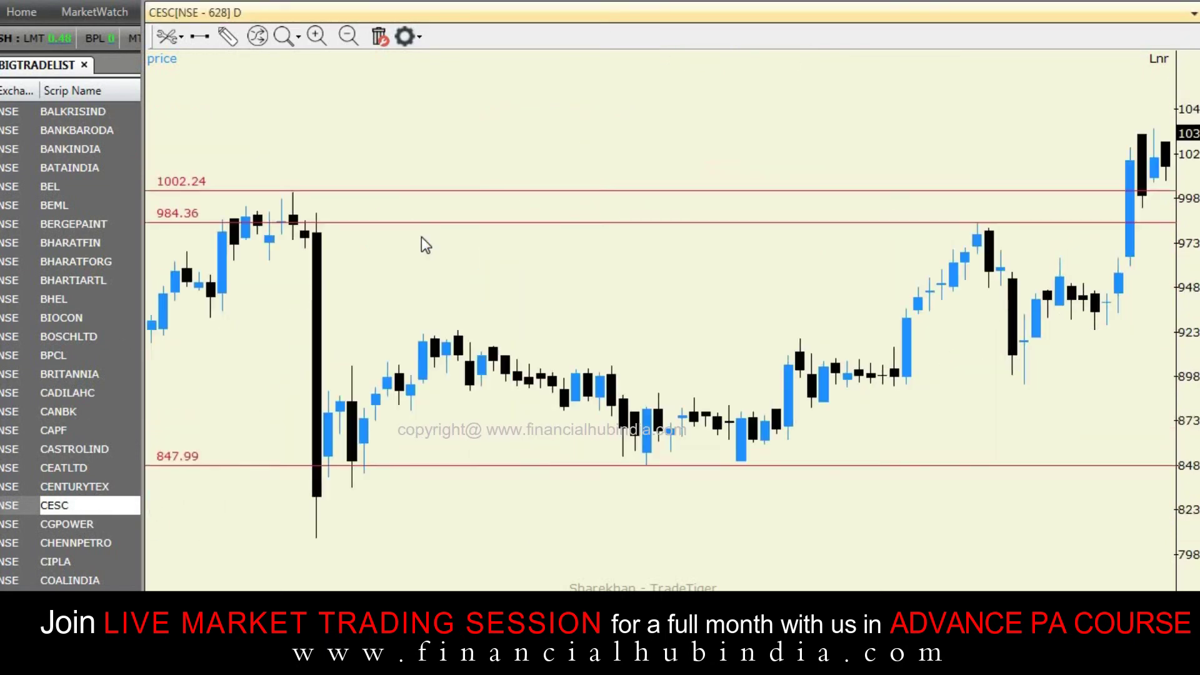
key("Down")
key("Down")
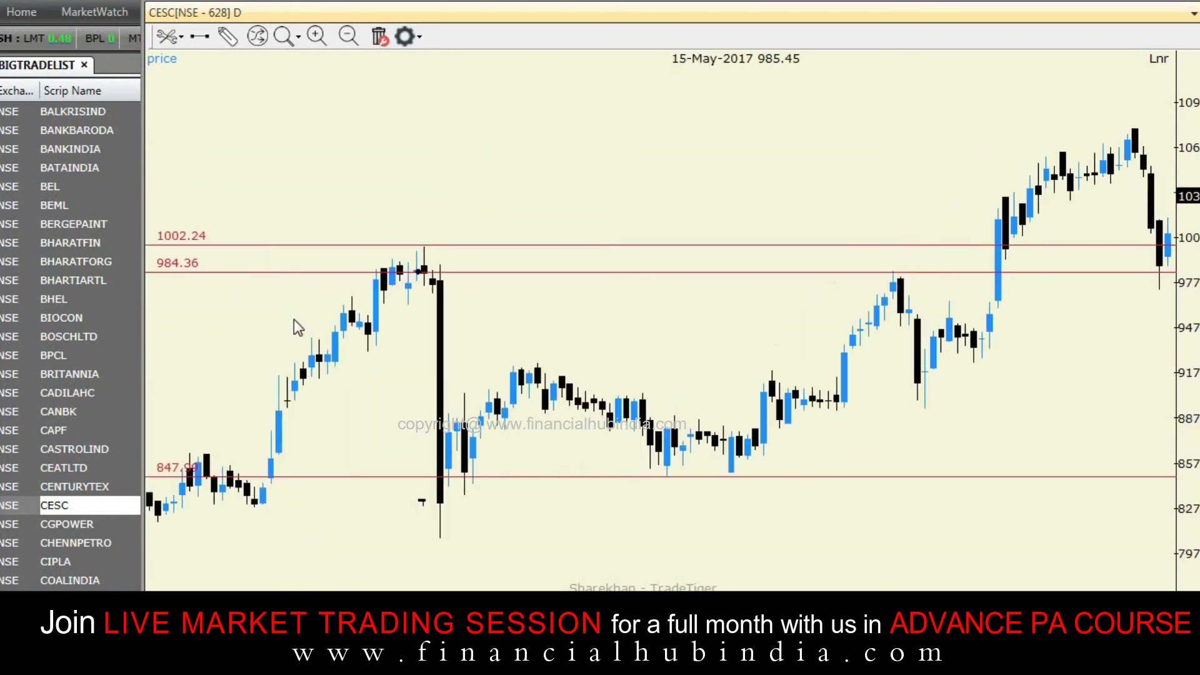
left_click(6, 375)
mouse_move(728, 463)
left_mouse_down()
mouse_move(862, 358)
mouse_move(884, 300)
mouse_move(859, 304)
mouse_move(889, 325)
left_mouse_up()
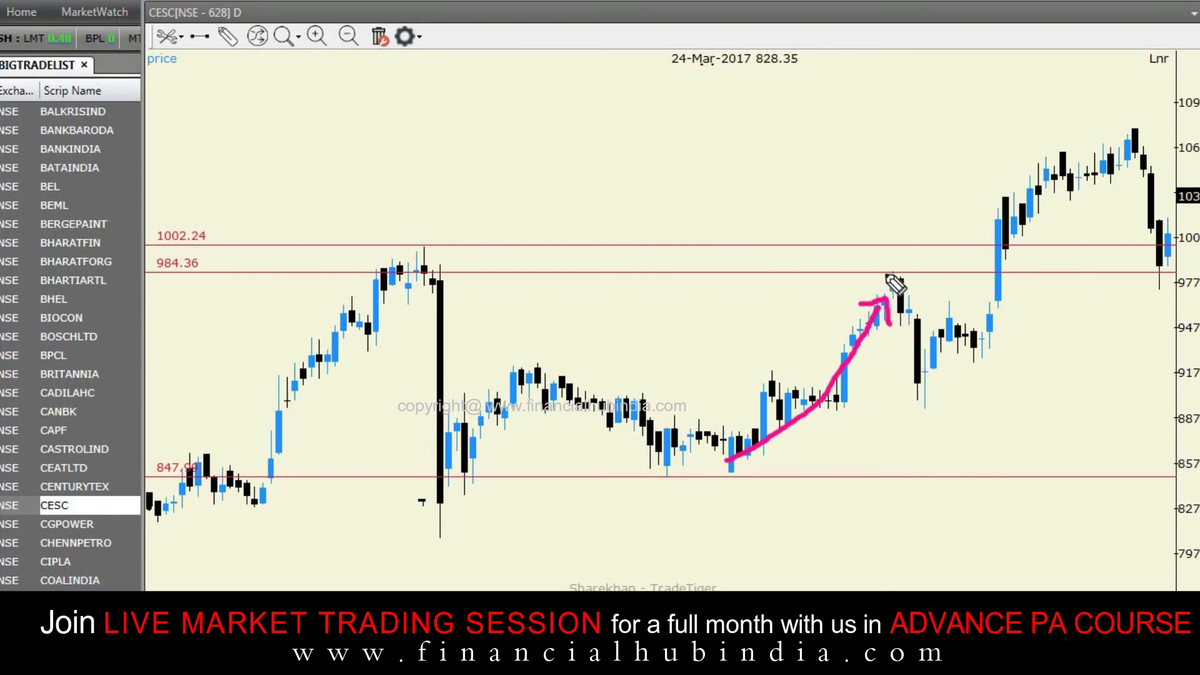
mouse_move(879, 272)
left_mouse_down()
mouse_move(902, 271)
mouse_move(885, 272)
left_mouse_up()
mouse_move(803, 454)
left_mouse_down()
mouse_move(746, 416)
mouse_move(699, 488)
mouse_move(837, 419)
mouse_move(753, 412)
left_mouse_up()
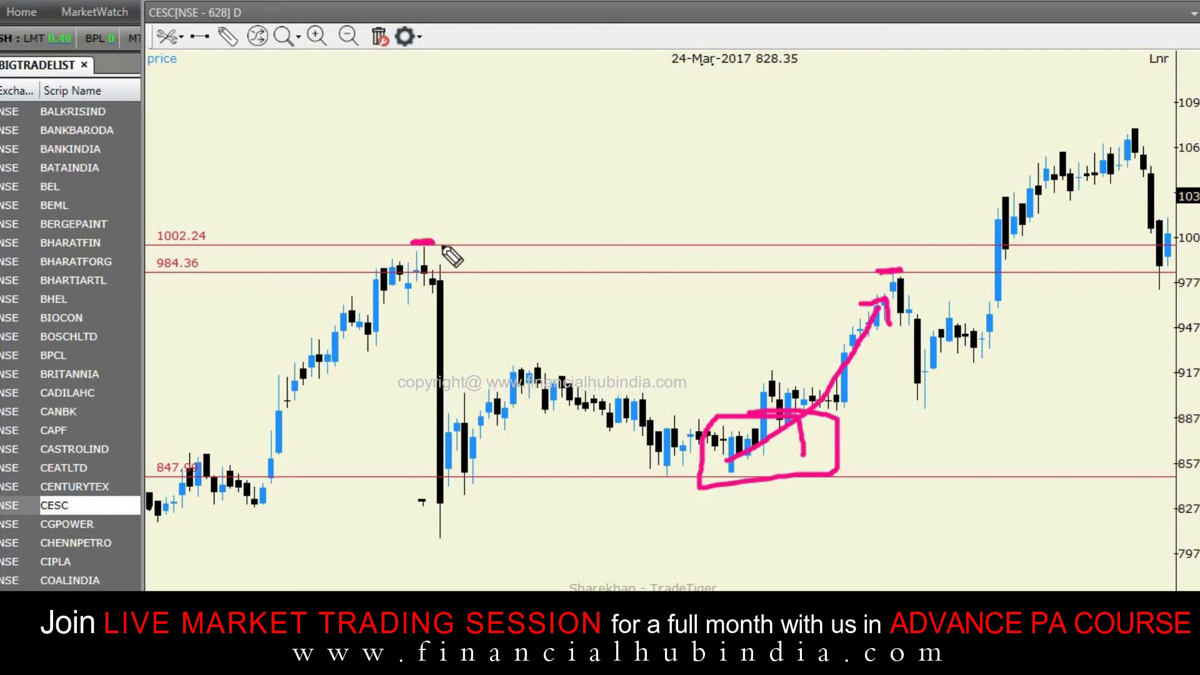
- Mark 1002.24 at both peaks, and add cross ticks along the rally and a down arrow on the fall from the second peak
left_click_drag(442, 248, 445, 244)
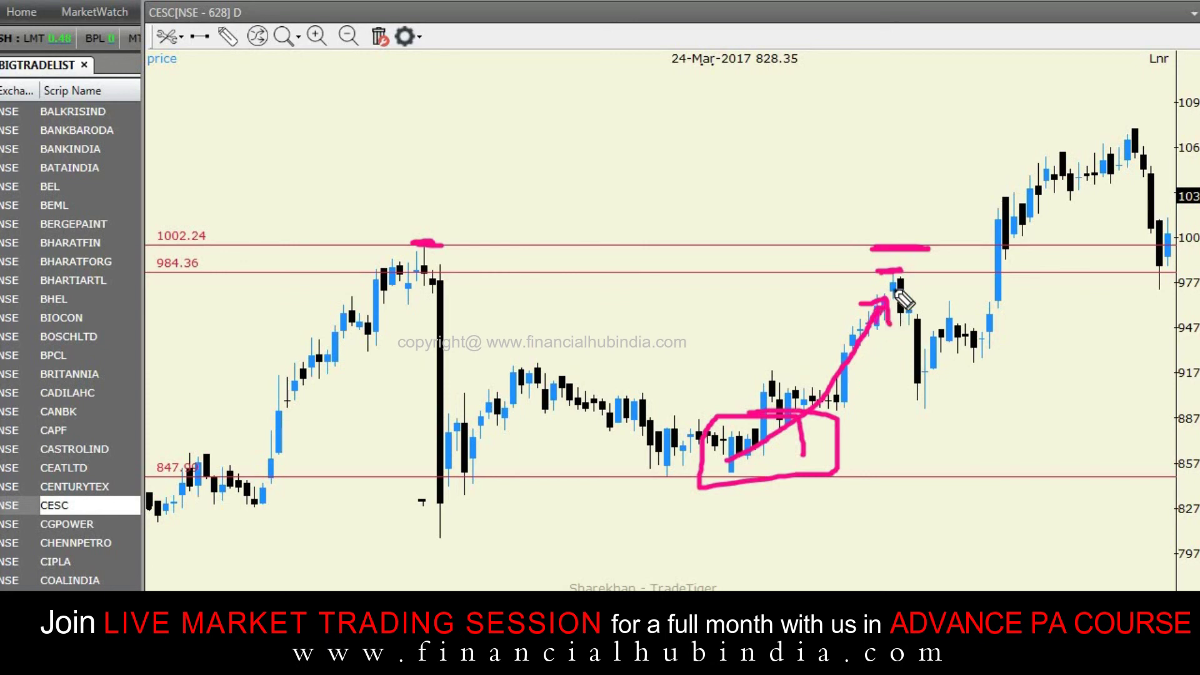
mouse_move(896, 288)
left_mouse_down()
mouse_move(903, 270)
mouse_move(922, 317)
mouse_move(933, 301)
mouse_move(920, 391)
left_mouse_up()
left_click_drag(814, 388, 843, 402)
mouse_move(824, 366)
left_mouse_down()
mouse_move(842, 368)
mouse_move(862, 336)
left_mouse_up()
mouse_move(866, 315)
left_mouse_down()
mouse_move(879, 320)
mouse_move(894, 297)
left_mouse_up()
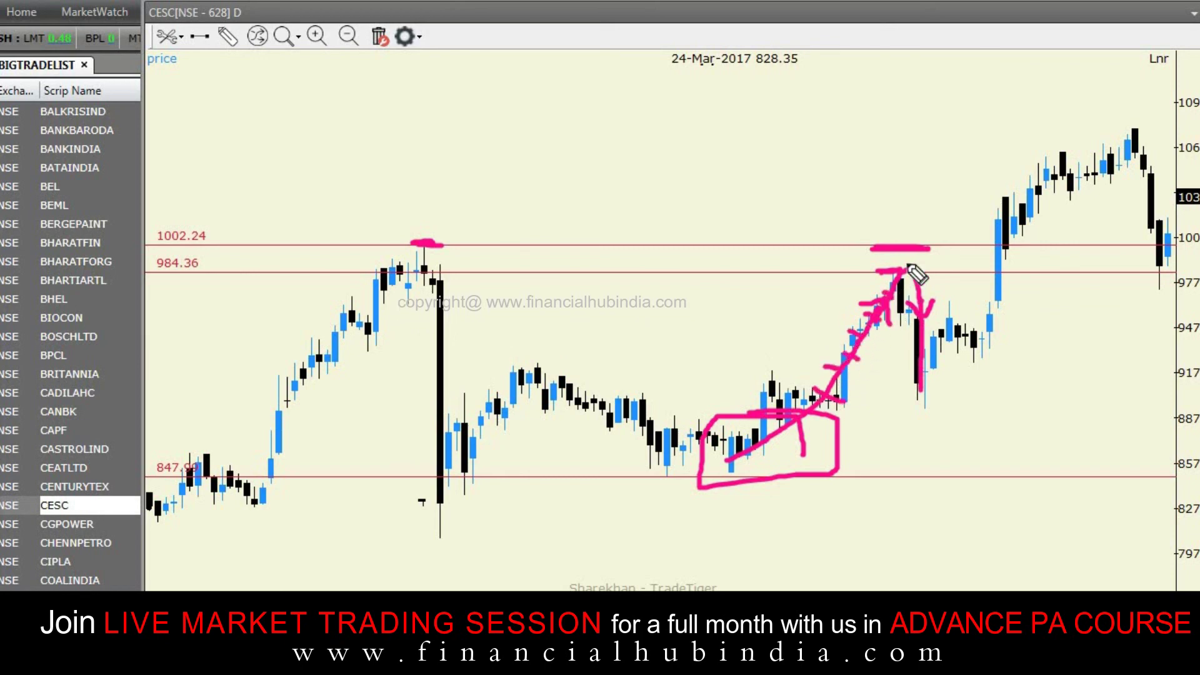
left_click_drag(910, 272, 923, 296)
- Clear the annotations, show the latest candles and box the 984.36–1002.24 zone from the second peak through to the pullback lows
key("Escape")
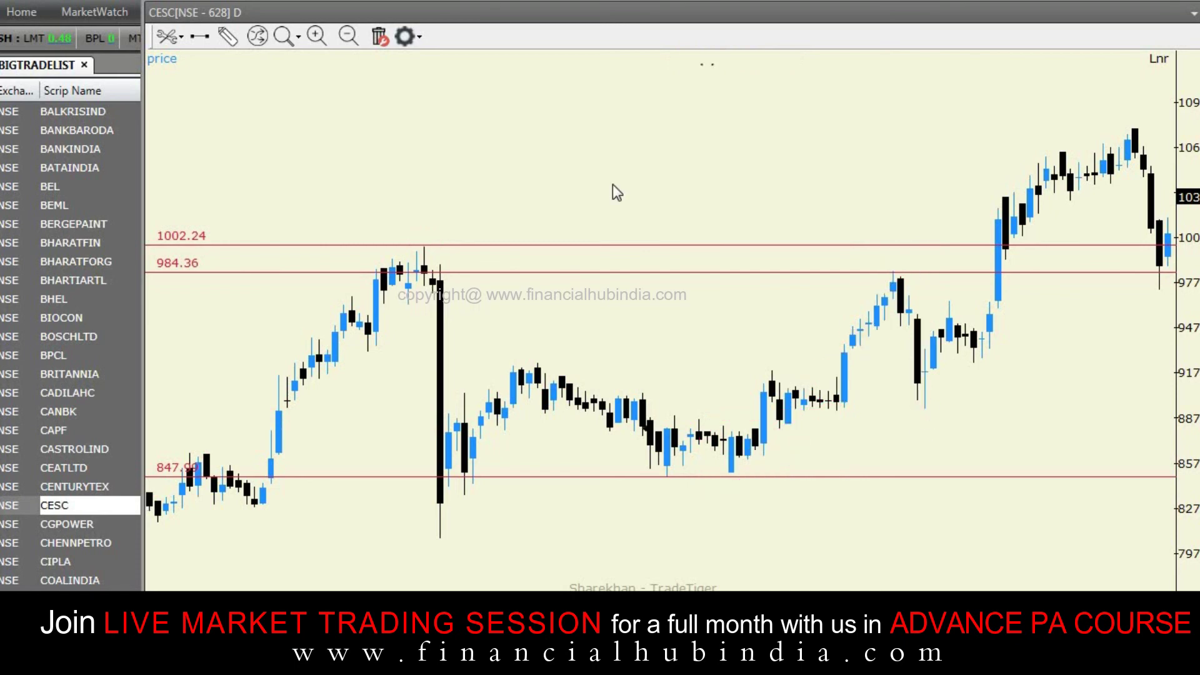
left_click(612, 185)
scroll(607, 186, "down", 2)
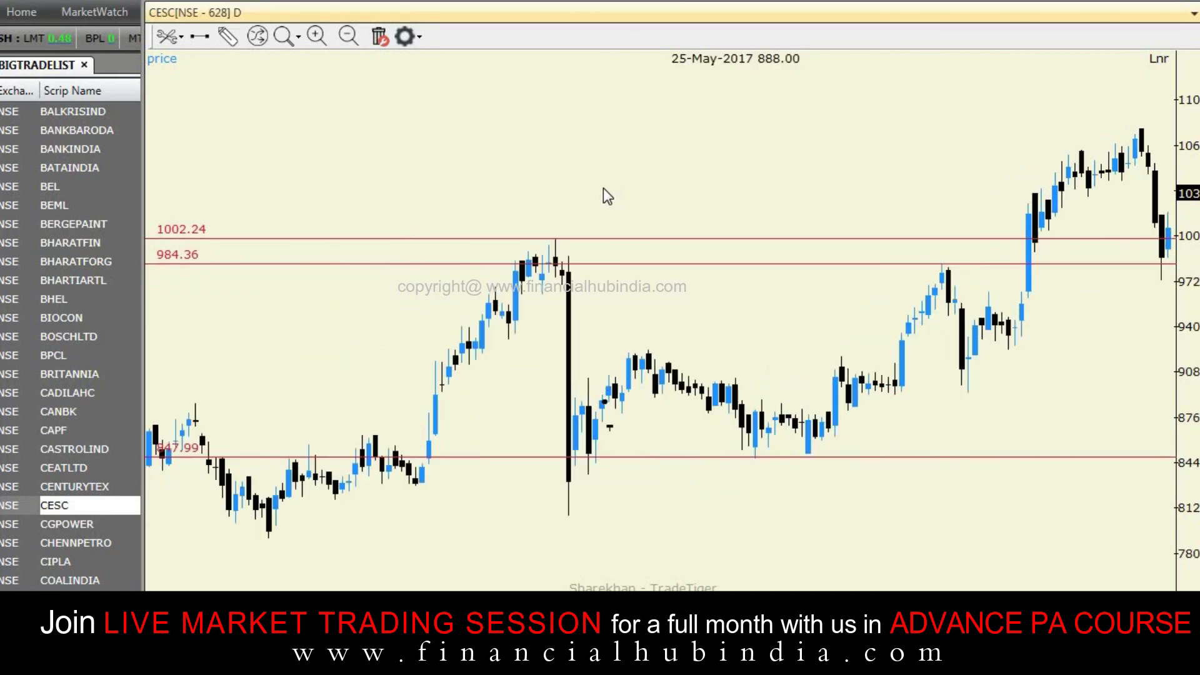
key("End")
left_click(6, 376)
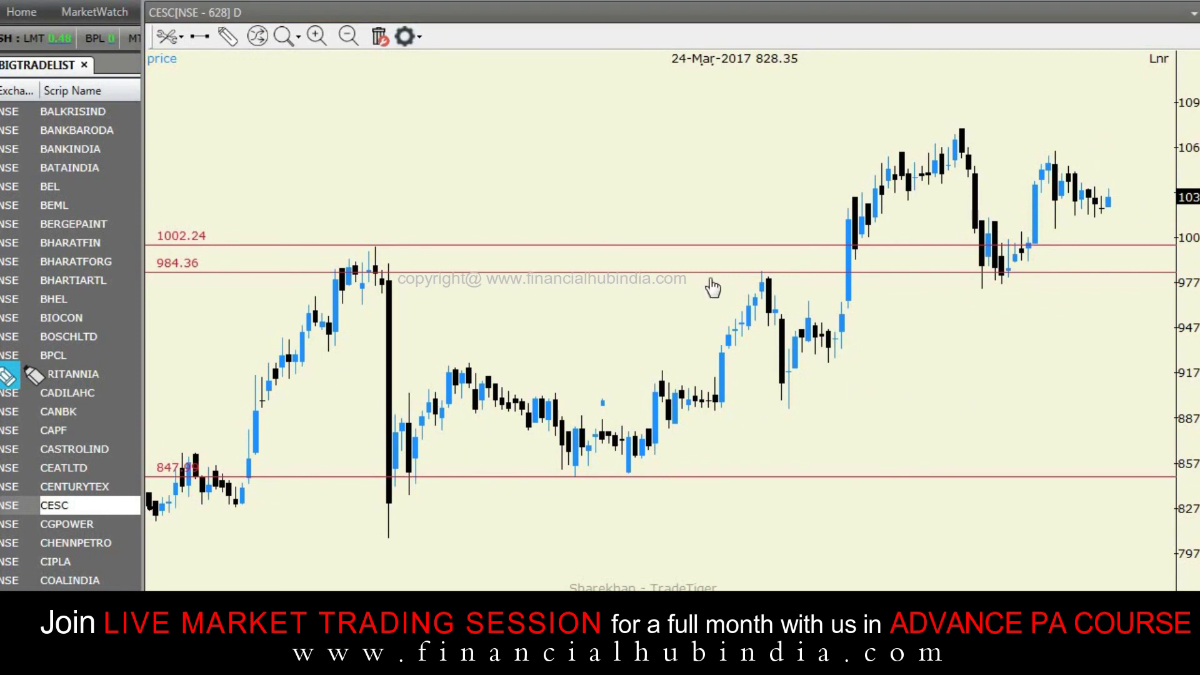
mouse_move(699, 276)
left_mouse_down()
mouse_move(830, 249)
mouse_move(673, 249)
mouse_move(735, 279)
left_mouse_up()
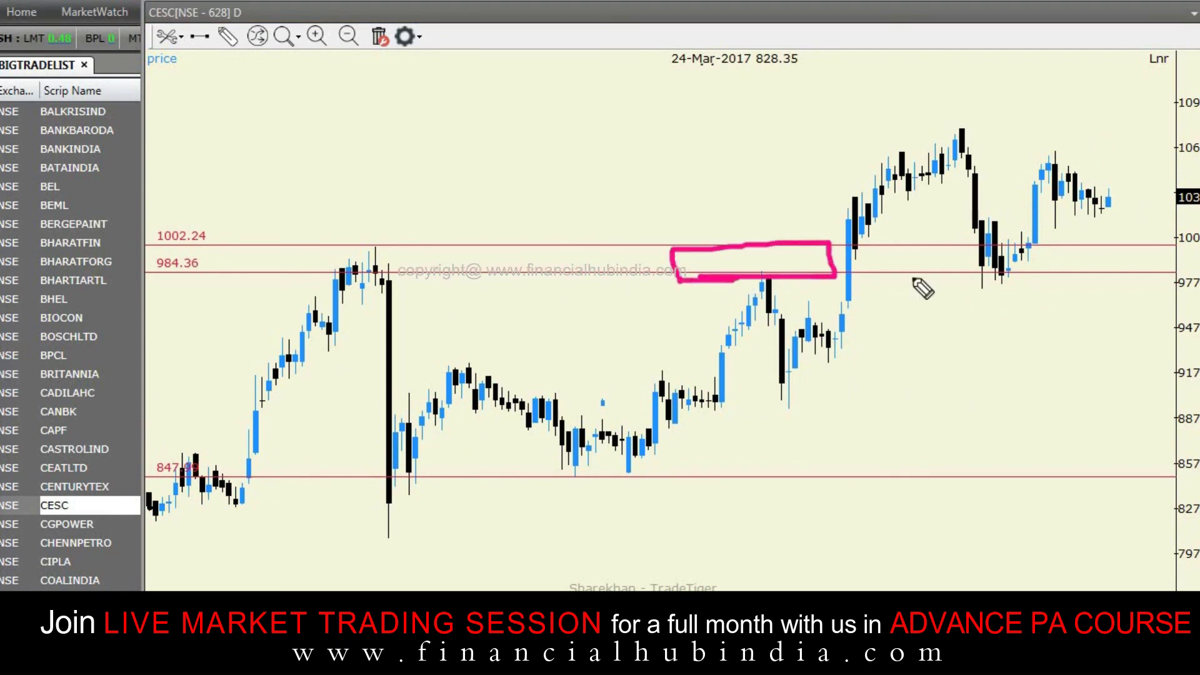
mouse_move(834, 275)
left_mouse_down()
mouse_move(1029, 274)
mouse_move(1020, 249)
mouse_move(835, 254)
left_mouse_up()
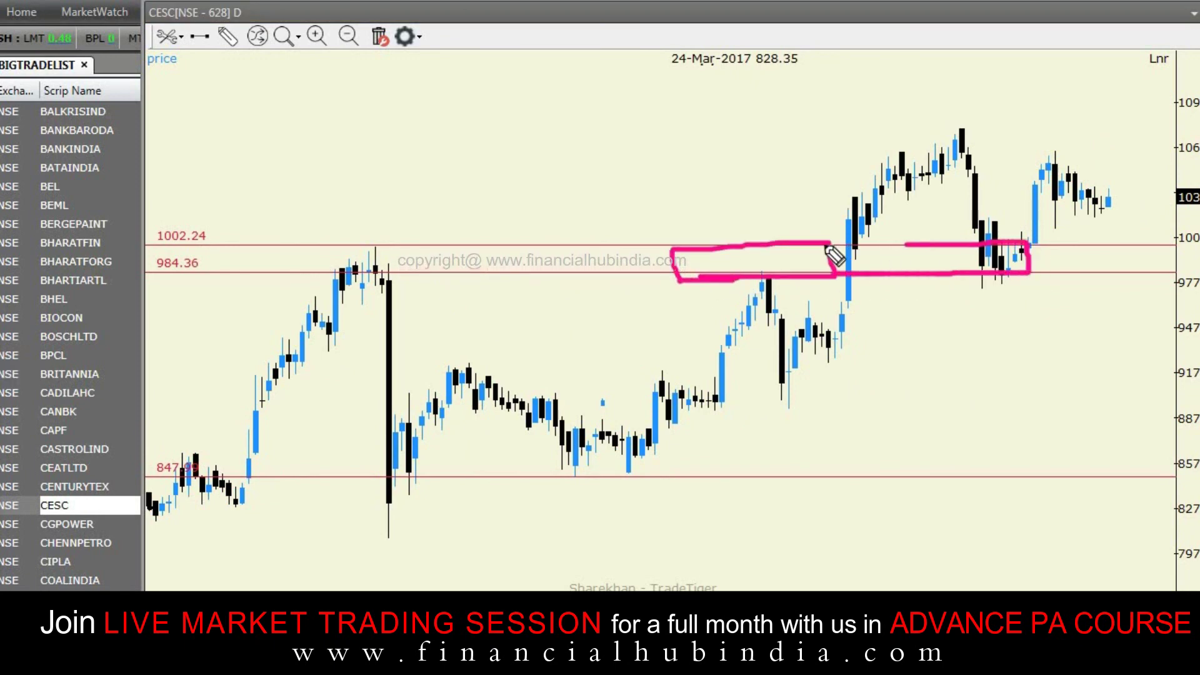
- Dot the pullback candle lows just beneath the 984.36 edge of the boxed zone
left_click_drag(981, 289, 1003, 287)
left_click(990, 280)
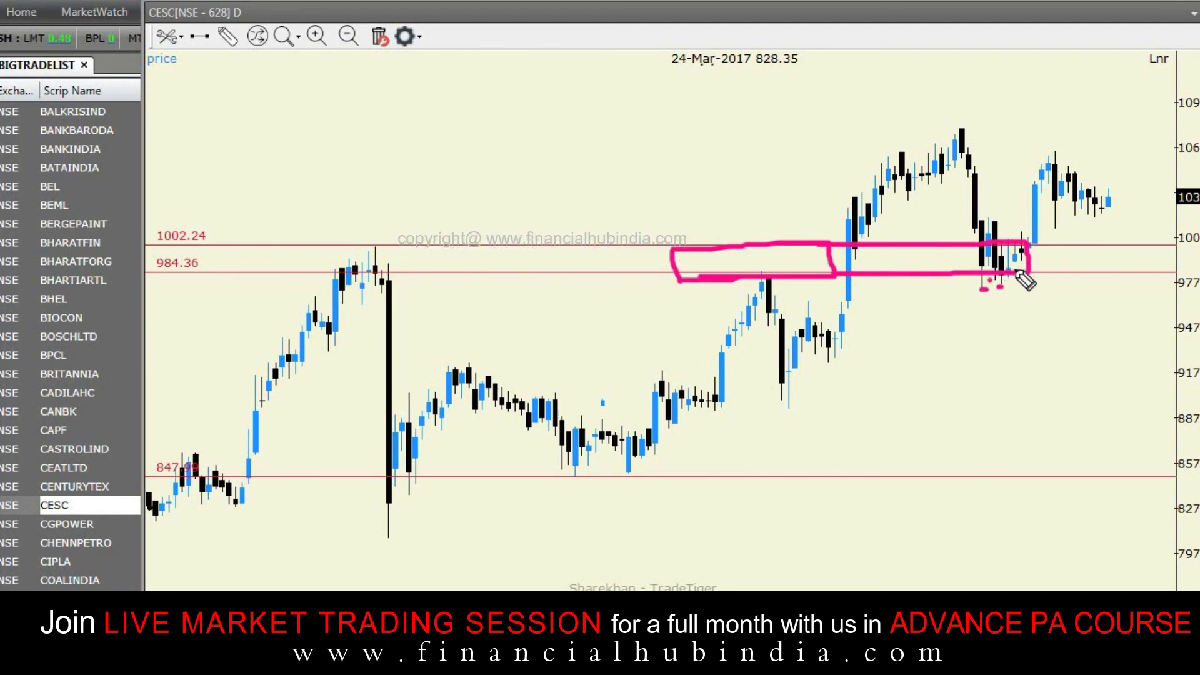
left_click(998, 280)
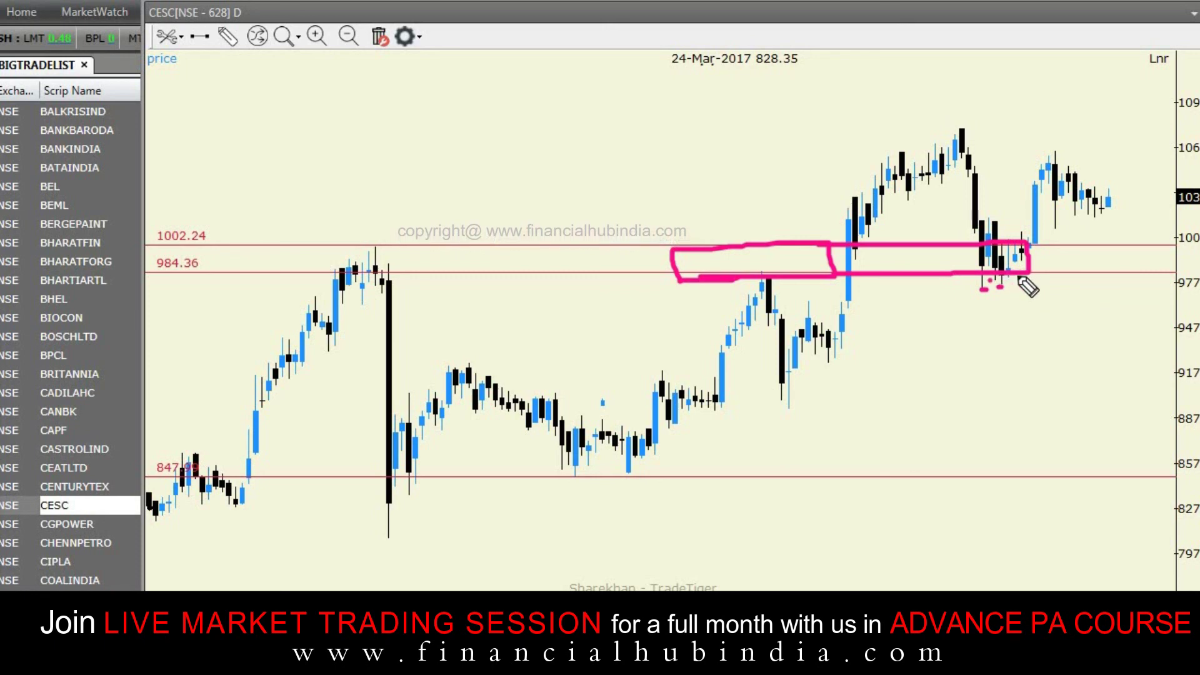
- Clear the annotations, draw 1002.24 lines at the first peak and the pullback, and put two X marks on the 984.36 line
key("Escape")
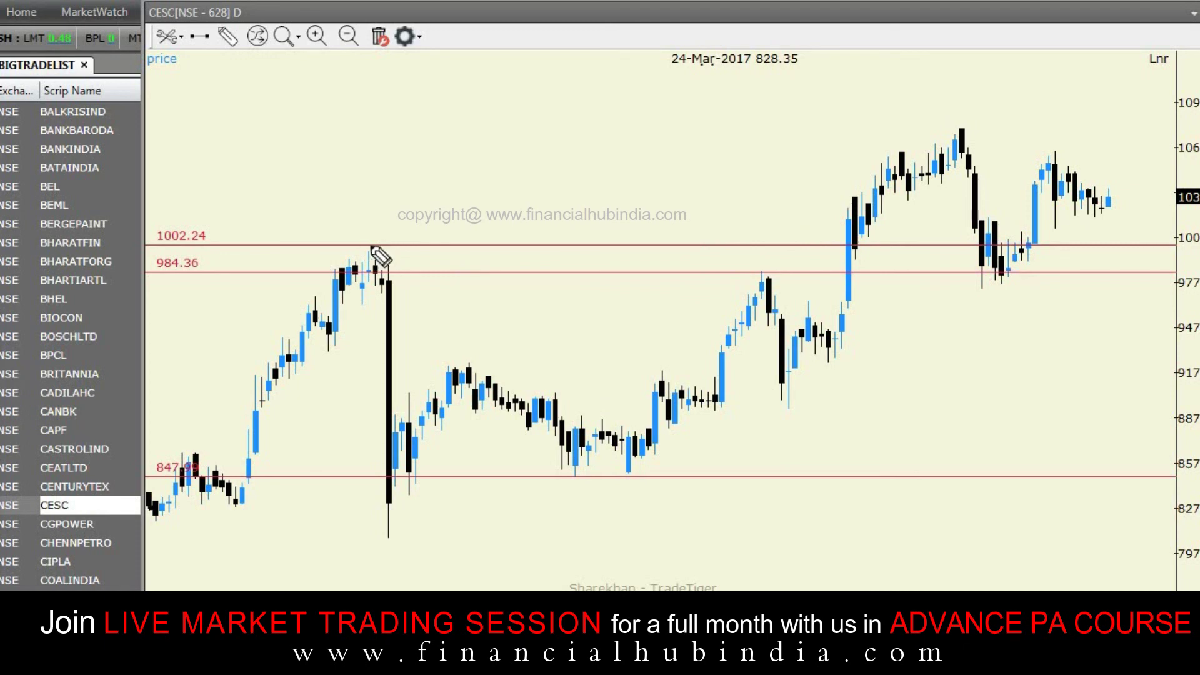
left_click_drag(360, 247, 405, 246)
mouse_move(721, 267)
left_mouse_down()
mouse_move(752, 276)
mouse_move(747, 258)
left_mouse_up()
mouse_move(887, 268)
left_mouse_down()
mouse_move(907, 282)
mouse_move(904, 266)
mouse_move(959, 245)
mouse_move(1022, 242)
left_mouse_up()
- Dot the pullback candles beneath 1002.24 and extend that line back to the breakout candle and forward past the pullback
left_click(977, 264)
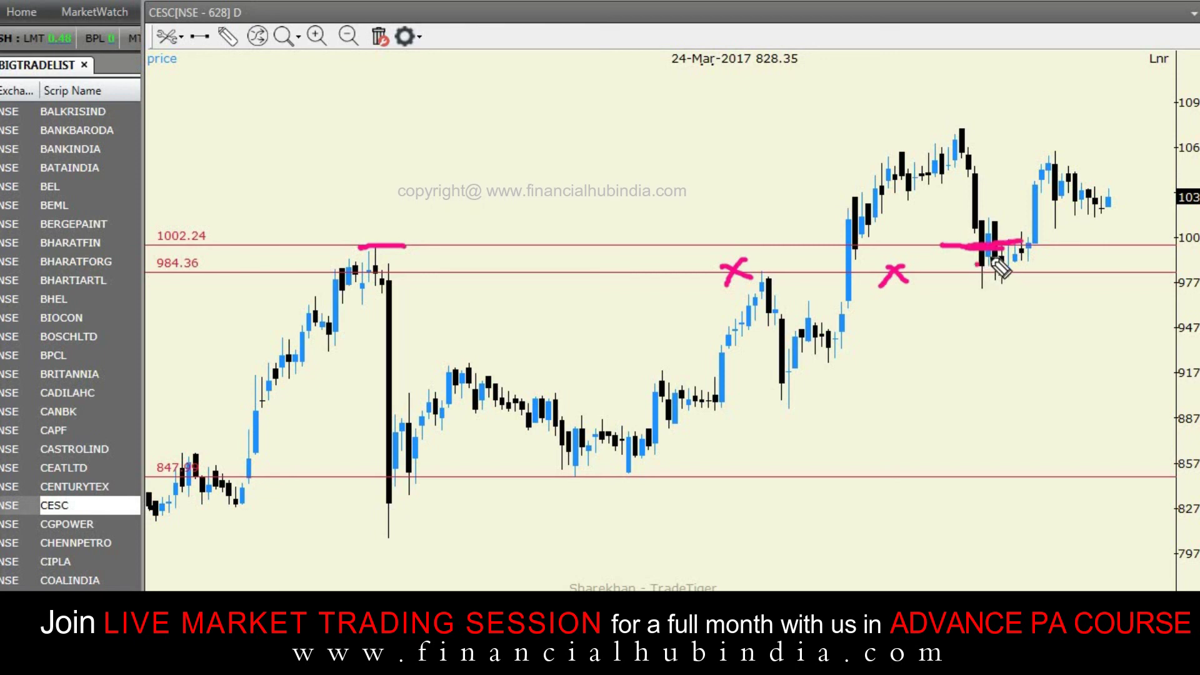
left_click(990, 257)
left_click(1002, 259)
left_click(995, 257)
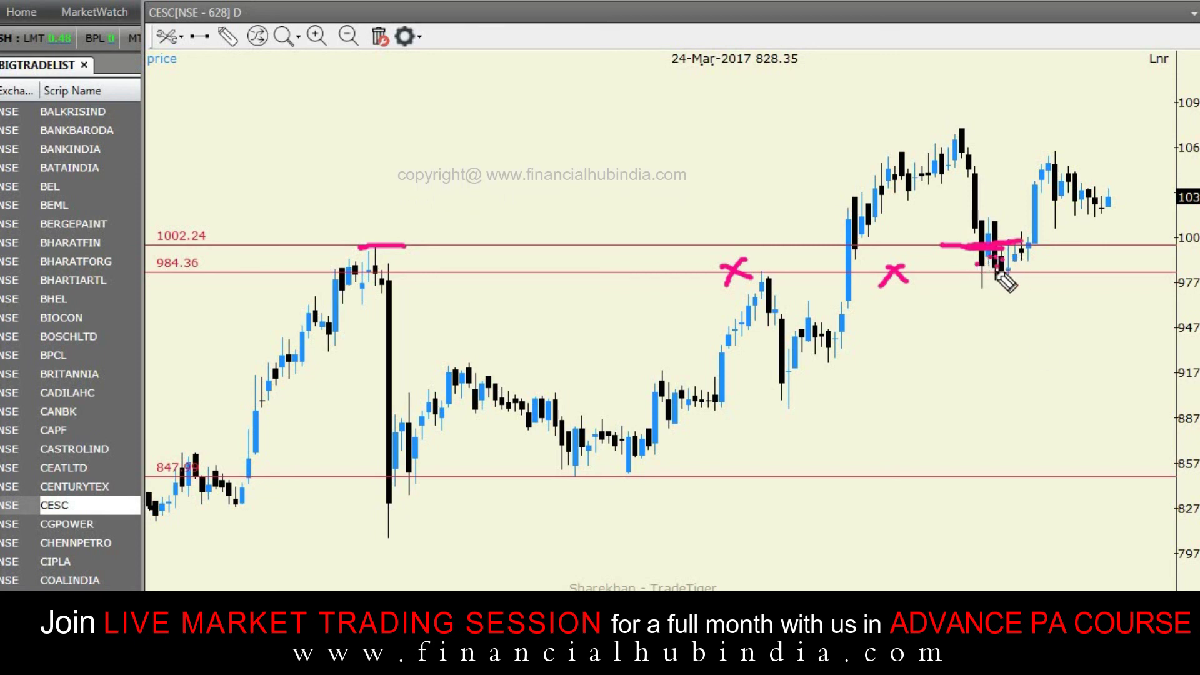
left_click_drag(946, 245, 847, 247)
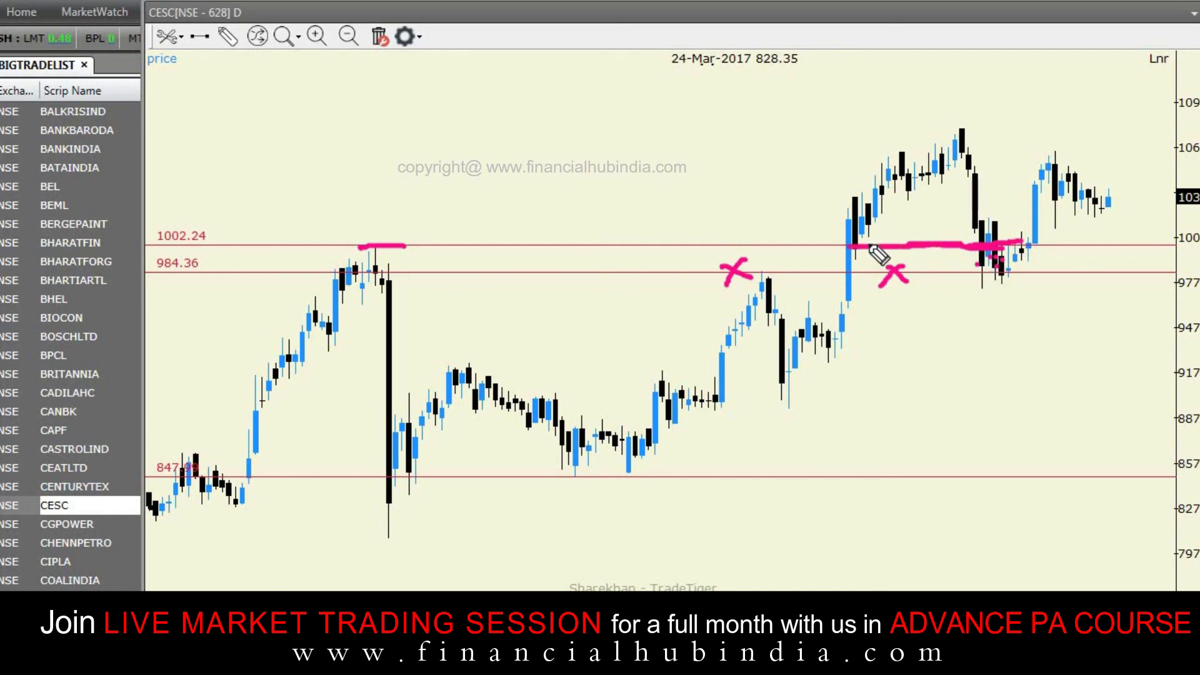
left_click_drag(1030, 248, 1073, 249)
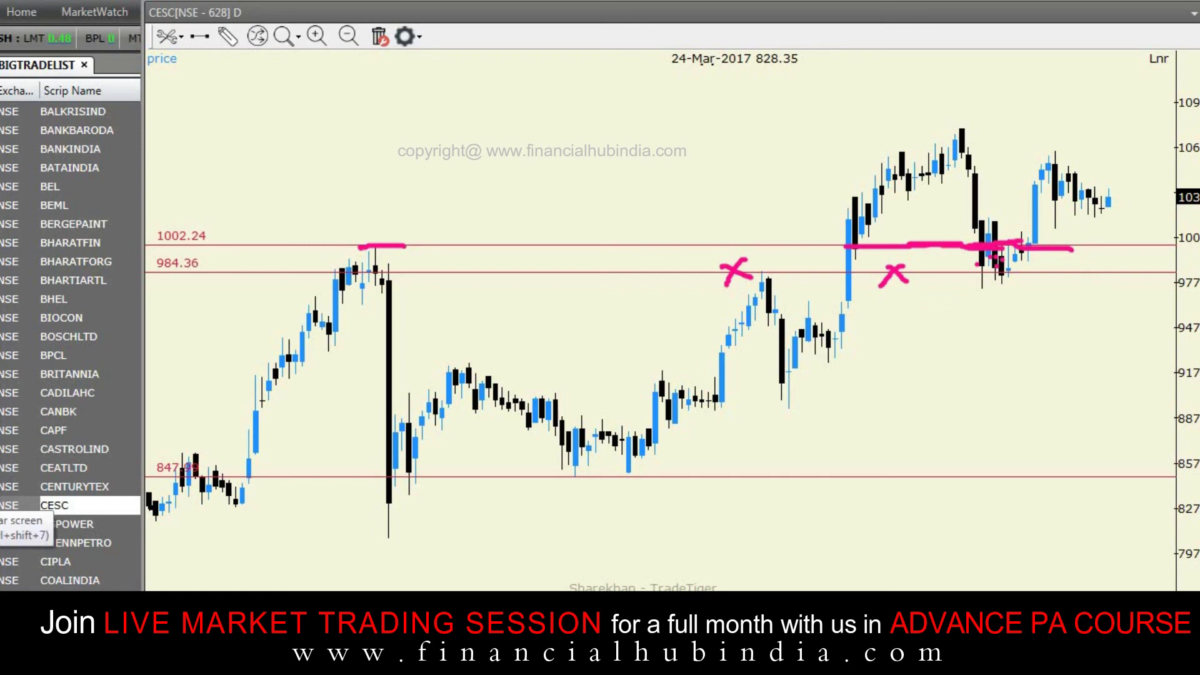
- Clear the annotations and outline the 984.36–1002.24 zone from the first peak to the second, extending it to a box at the pullback
left_click(1, 496)
mouse_move(361, 270)
left_mouse_down()
mouse_move(795, 256)
mouse_move(441, 244)
mouse_move(446, 268)
left_mouse_up()
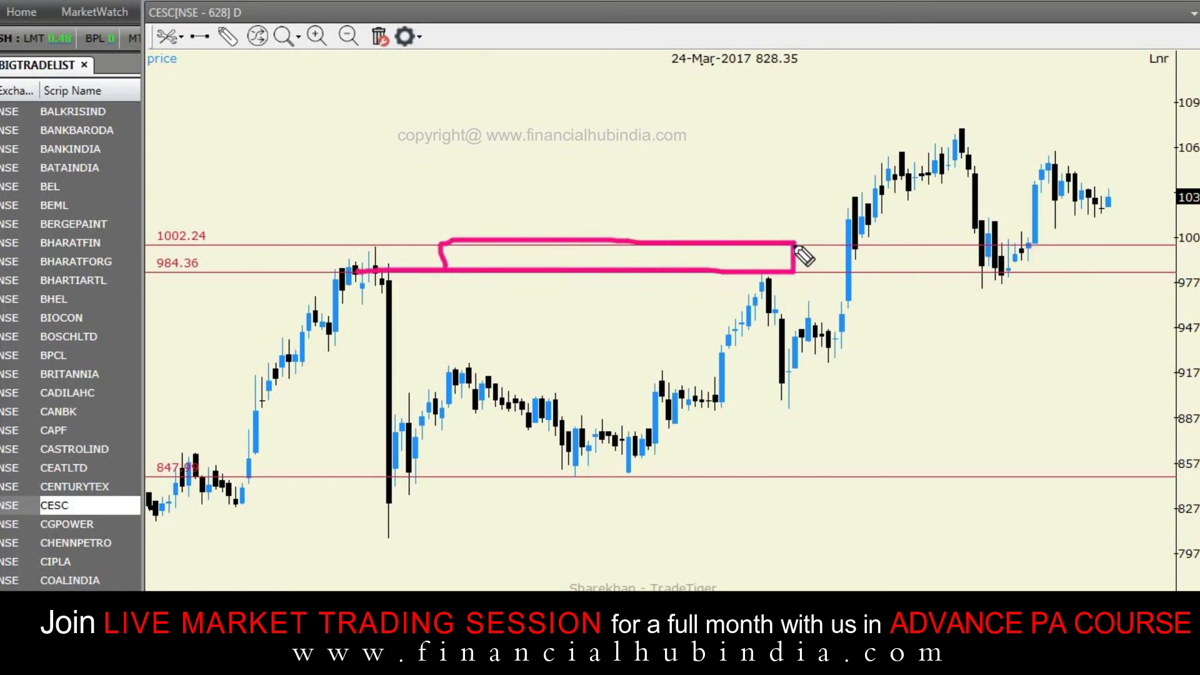
mouse_move(794, 244)
left_mouse_down()
mouse_move(1028, 245)
mouse_move(997, 270)
mouse_move(939, 268)
mouse_move(935, 245)
left_mouse_up()
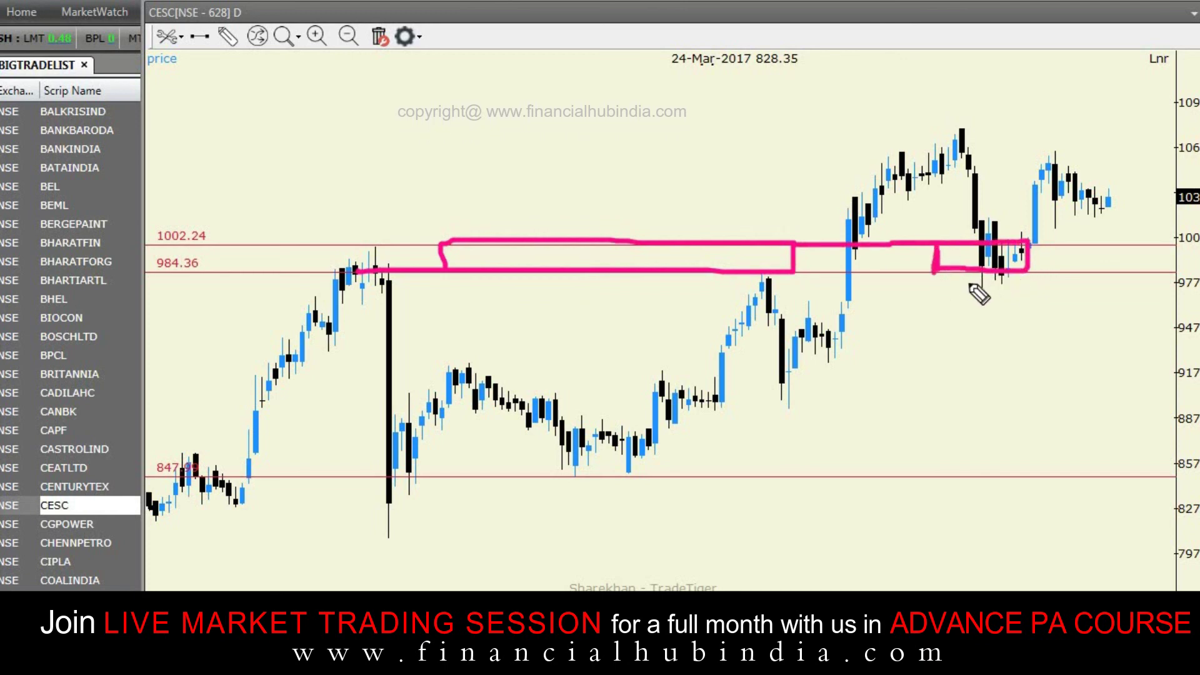
- Mark a dot and an X on the 984.36 line just before the breakout candle, and clear the annotations
left_click(814, 269)
mouse_move(825, 263)
left_mouse_down()
mouse_move(850, 287)
mouse_move(824, 298)
left_mouse_up()
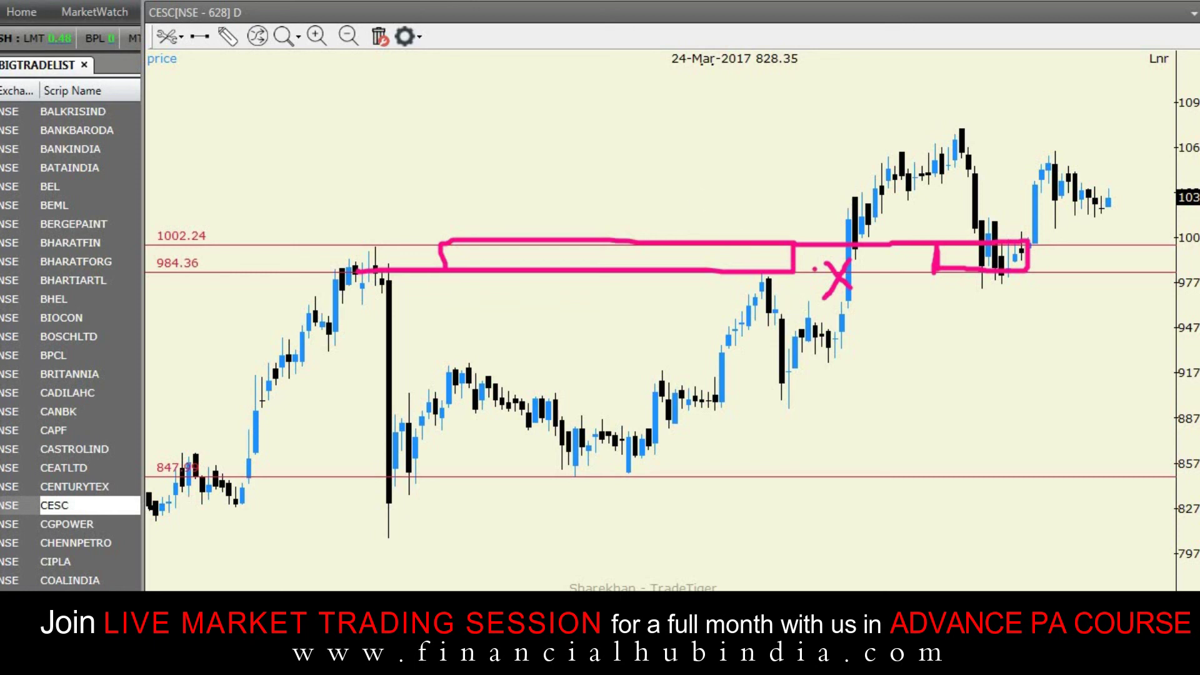
key("Escape")
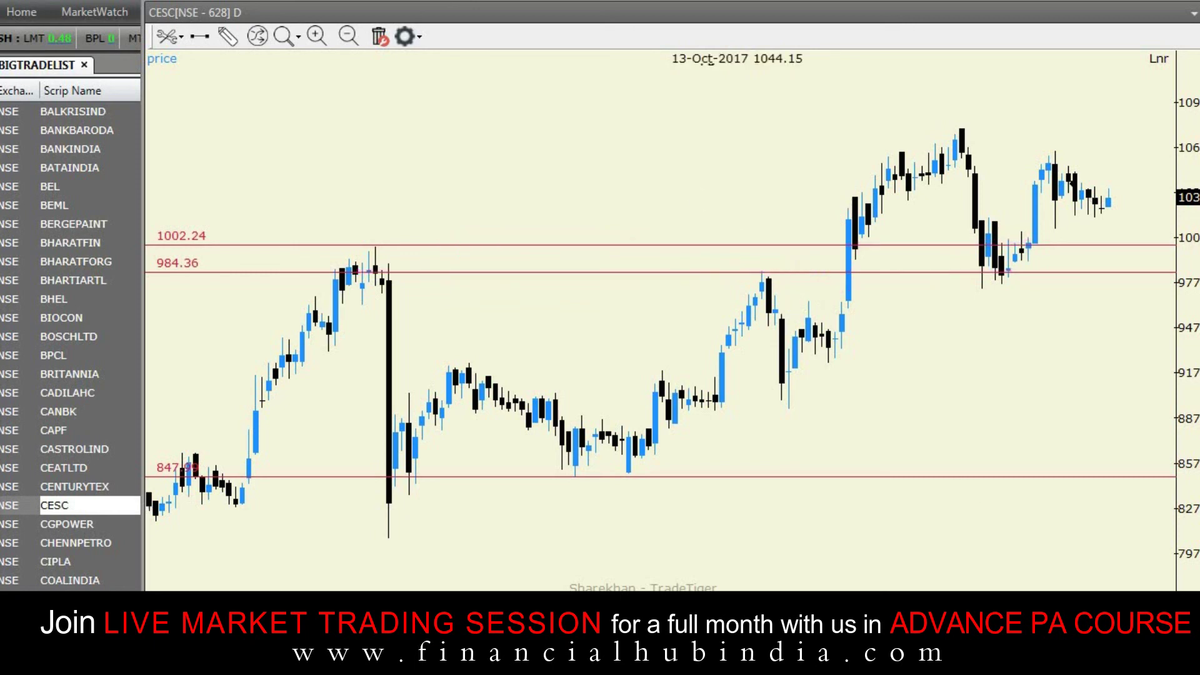